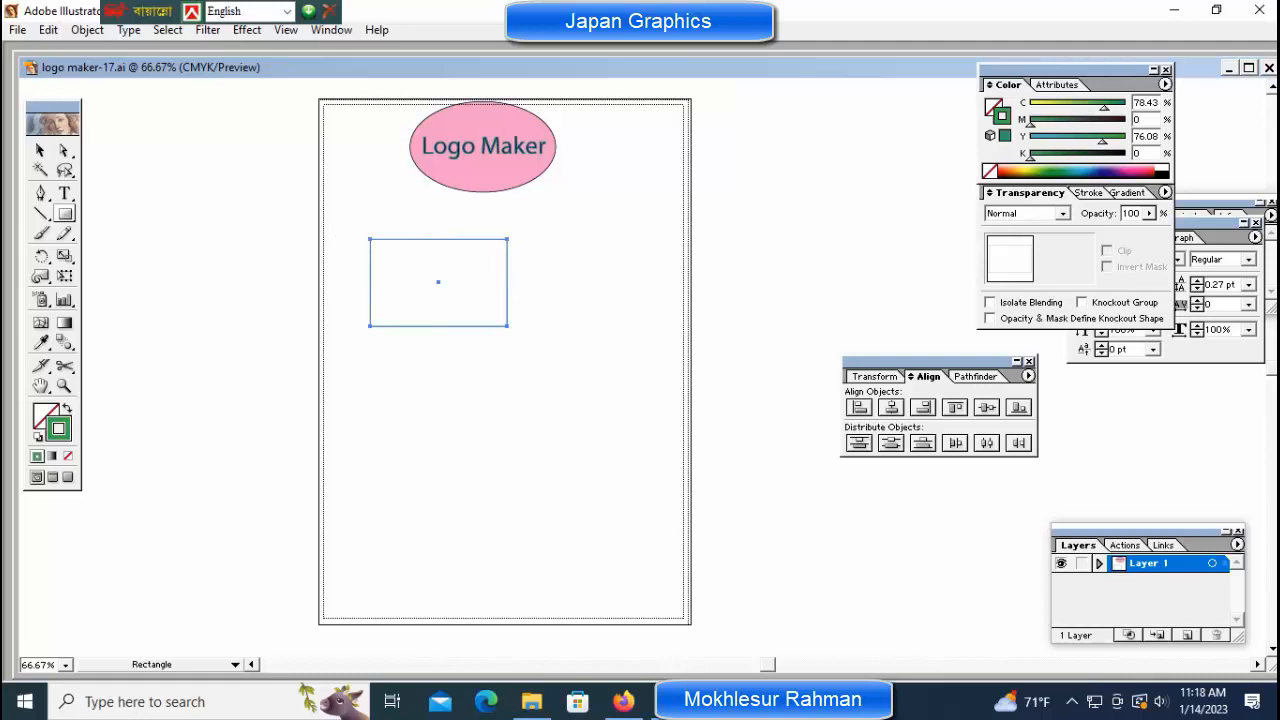
Set the green rectangle's stroke weight to 2 pt
key("F10")
left_click(1082, 213)
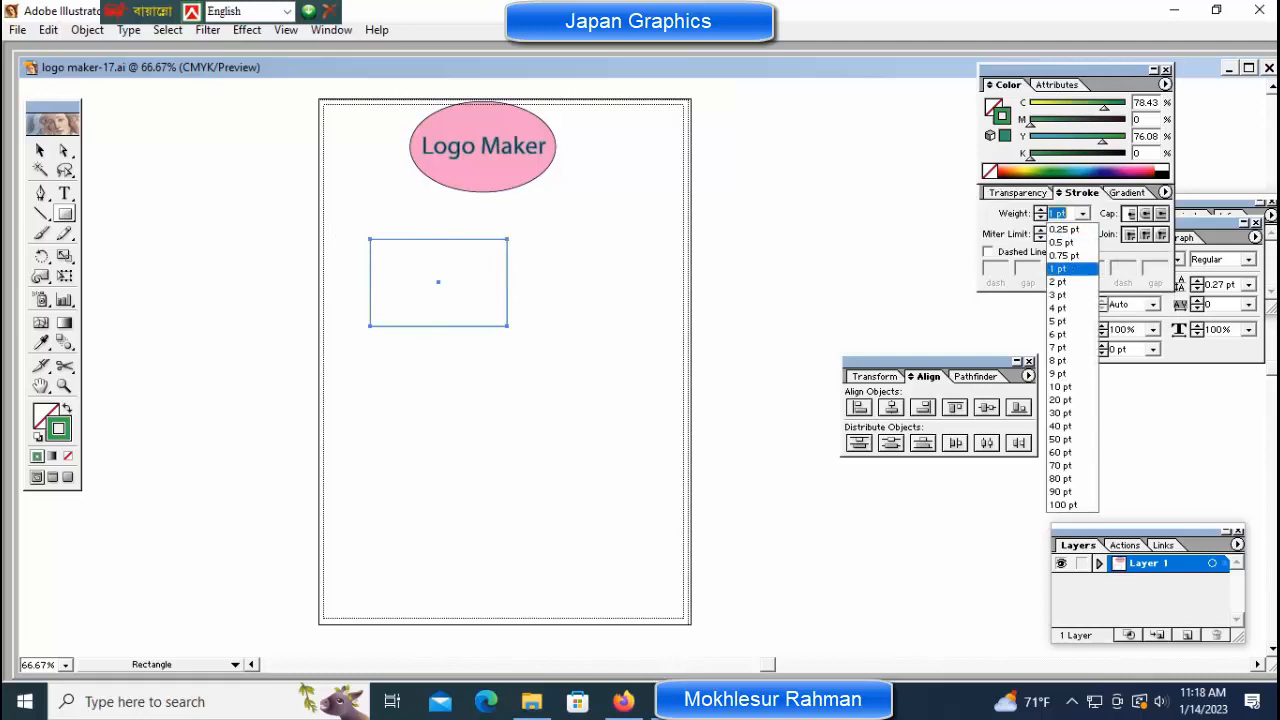
left_click(1064, 283)
key("ctrl+shift+a")
Move the green rectangle to the page's left margin, just below the Logo Maker oval
left_click_drag(302, 214, 600, 360)
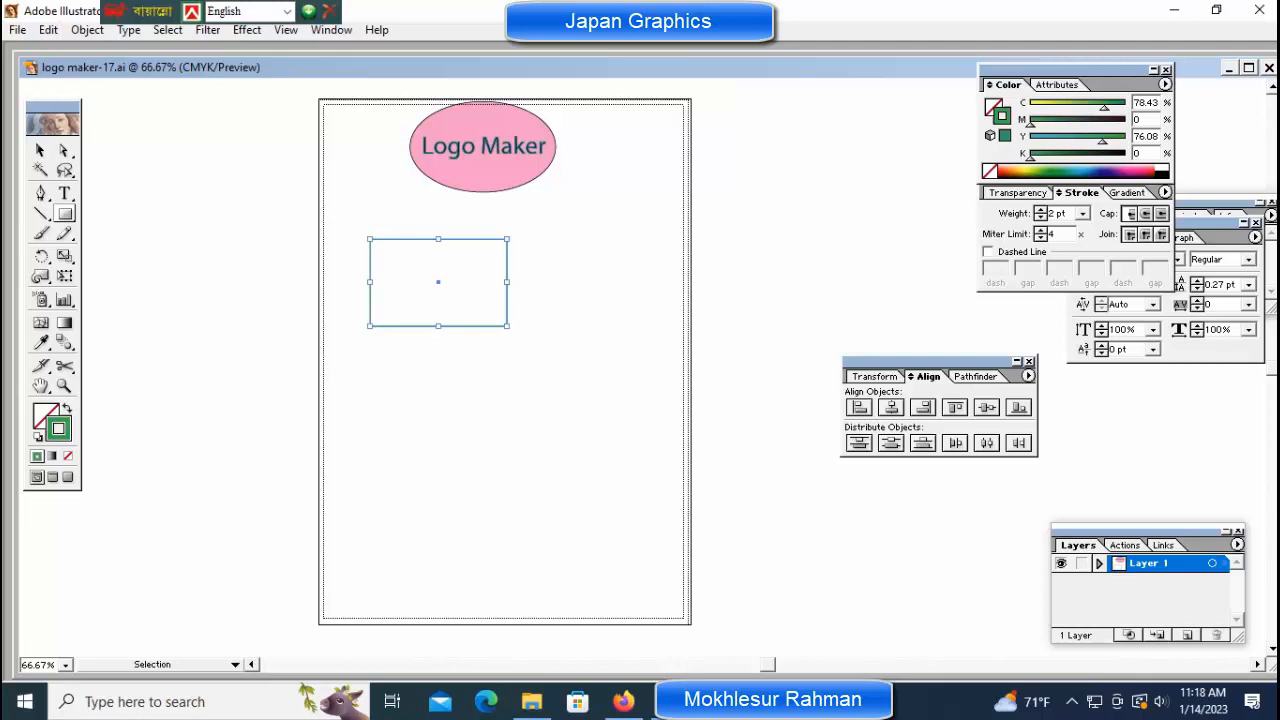
left_click_drag(470, 239, 427, 222)
key("ctrl+shift+a")
Copy the green rectangle, paste it, and place the copy slightly below and to the left of the original
left_click(541, 279, "ctrl")
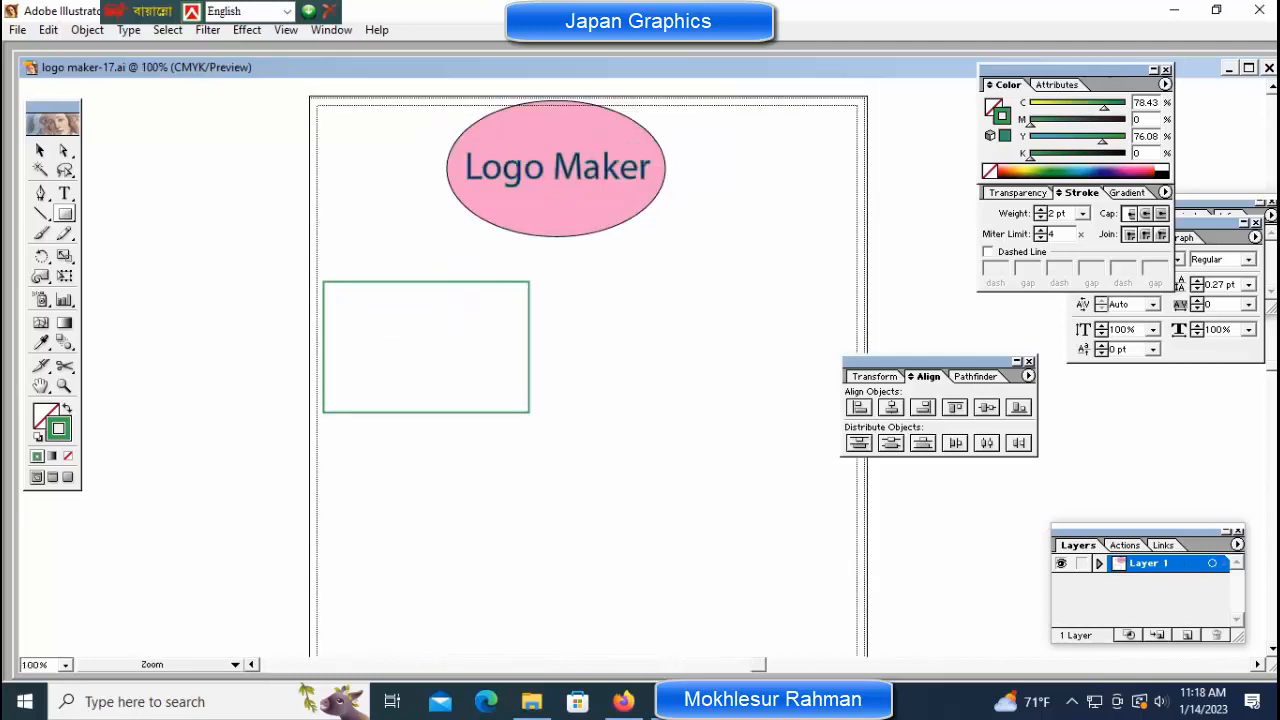
left_click_drag(541, 279, 405, 258)
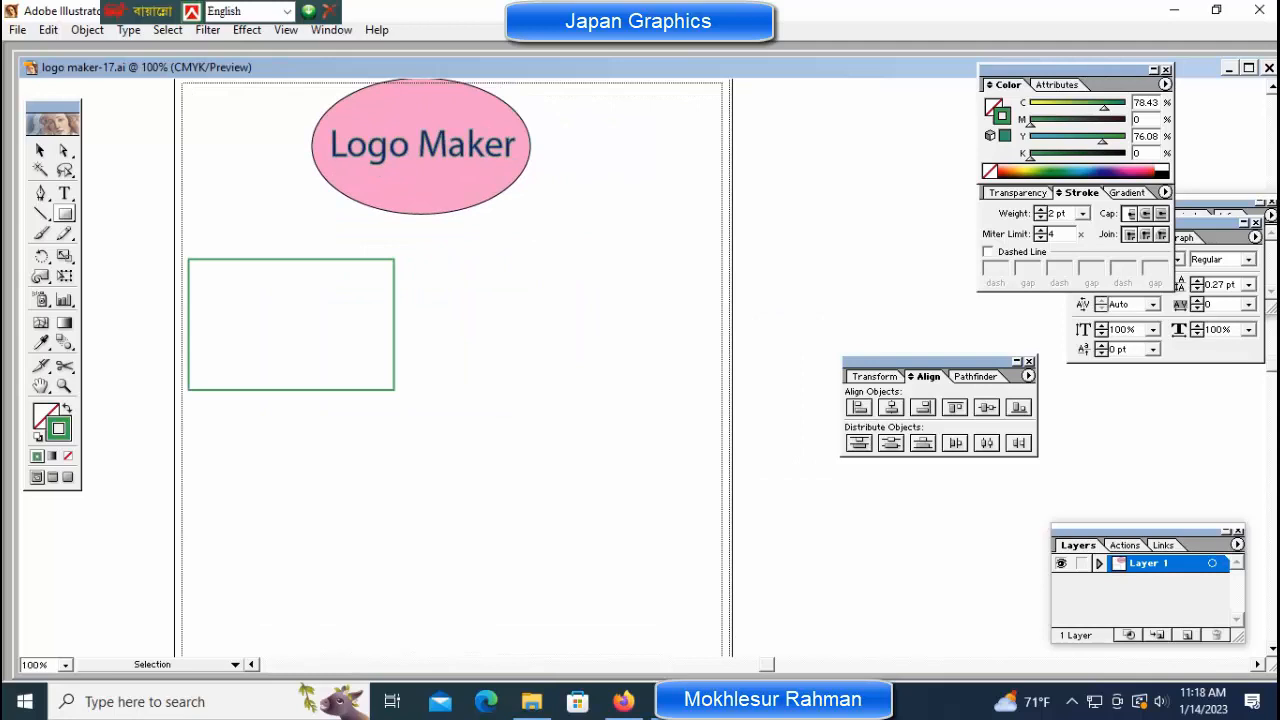
left_click(394, 324, "ctrl")
key("ctrl+c")
left_click(48, 30)
left_click(60, 112)
key("ctrl+shift+a")
left_click(48, 30)
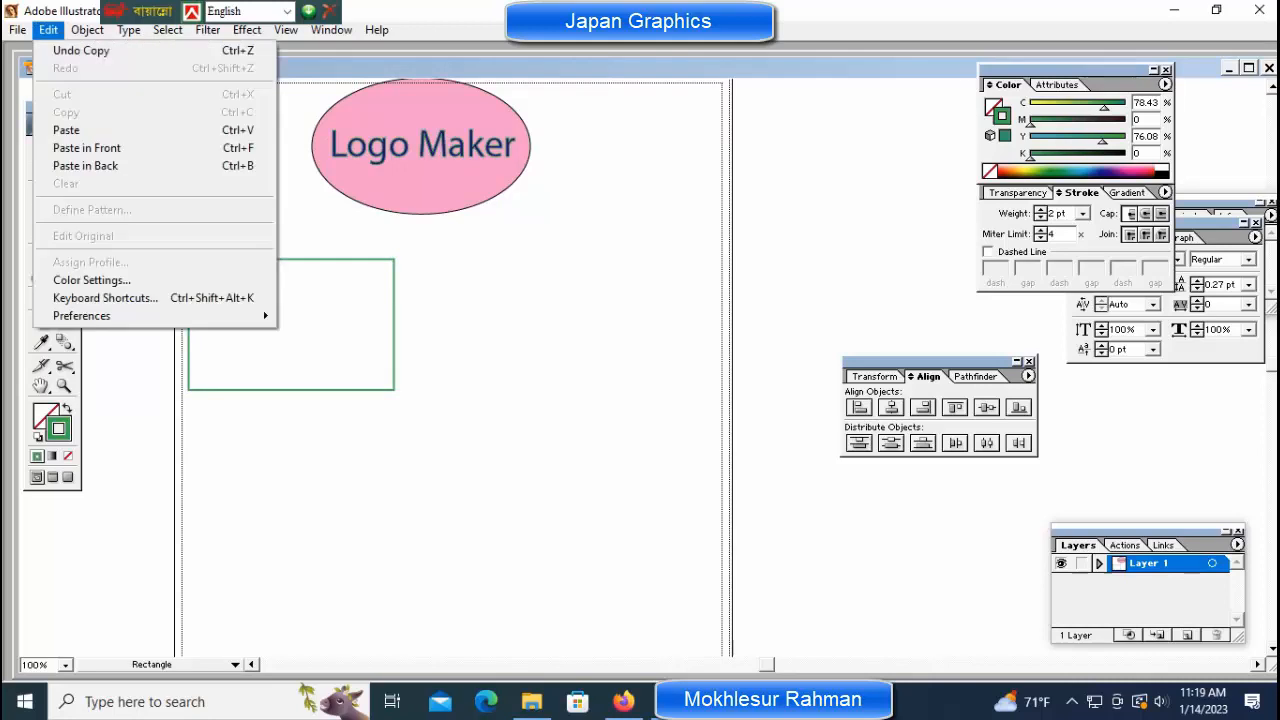
left_click(66, 130)
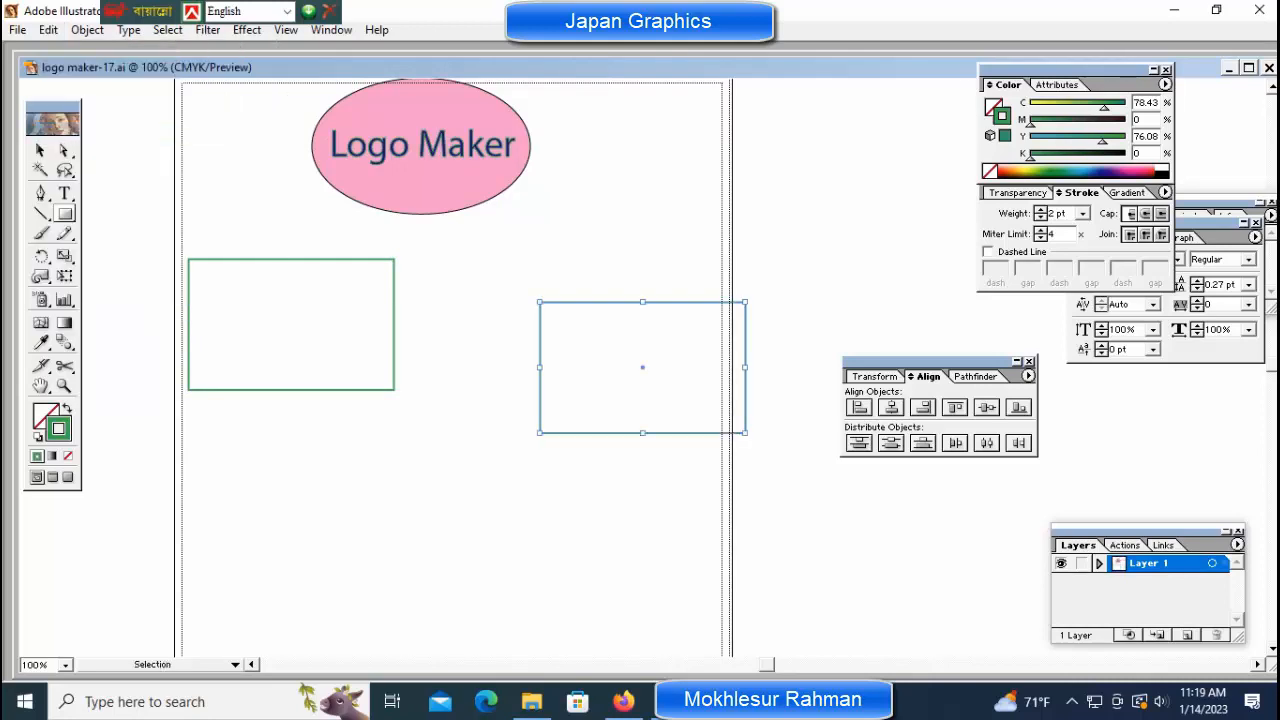
left_click_drag(642, 367, 440, 320)
key("space")
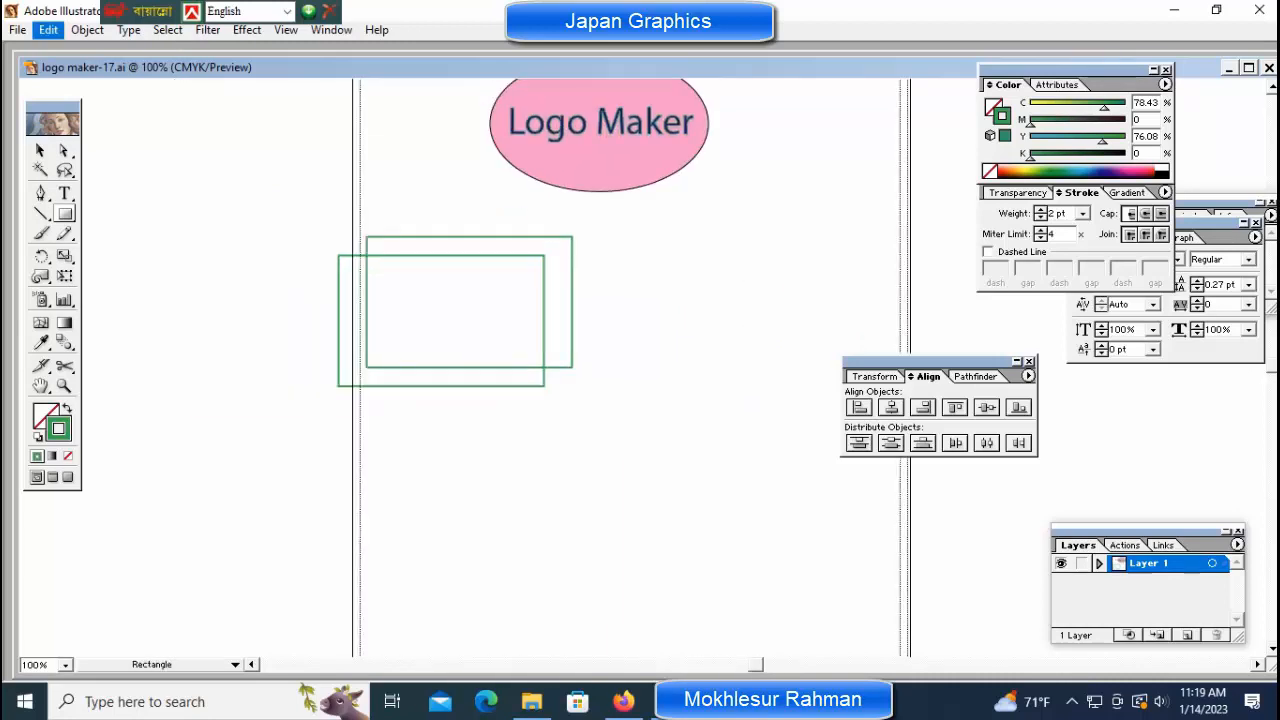
Paste a second copy of the rectangle and place it one offset further down and left of the first copy
left_click(48, 30)
left_click(66, 130)
key("v")
left_click_drag(642, 367, 413, 344)
key("ctrl+shift+a")
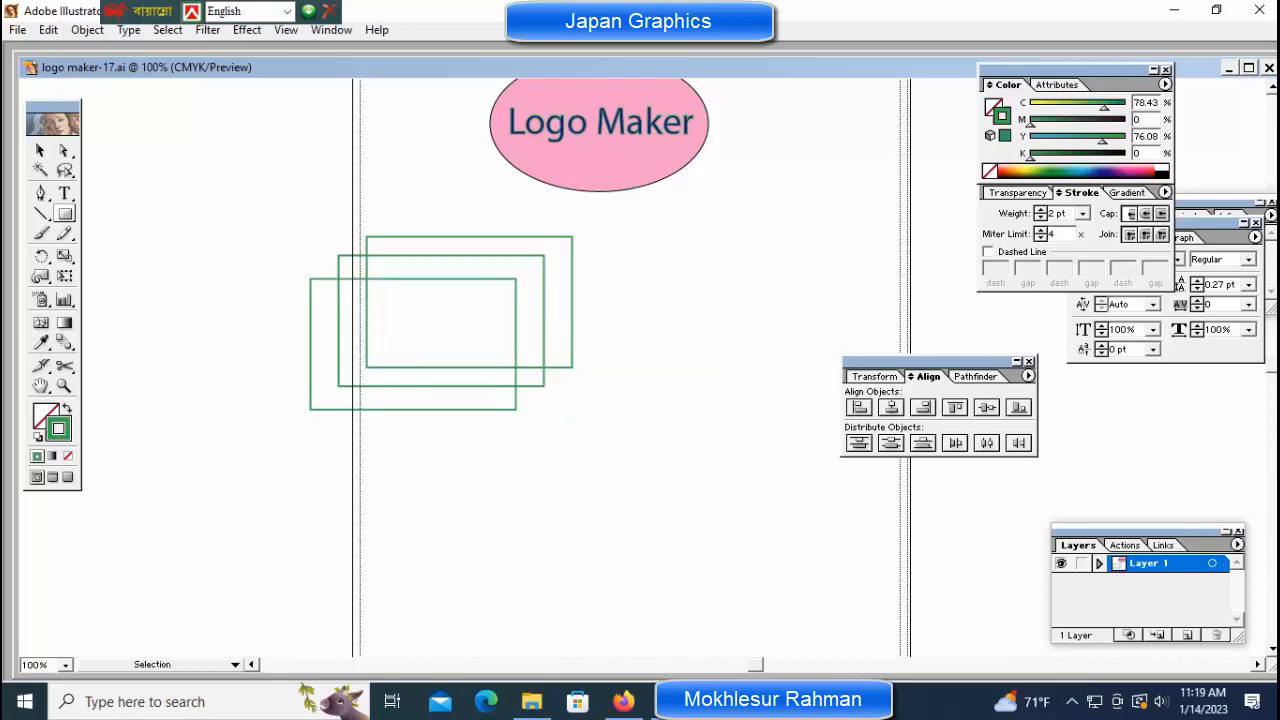
Paste a third copy of the rectangle and place it diagonally below and left of the second copy
key("ctrl+plus")
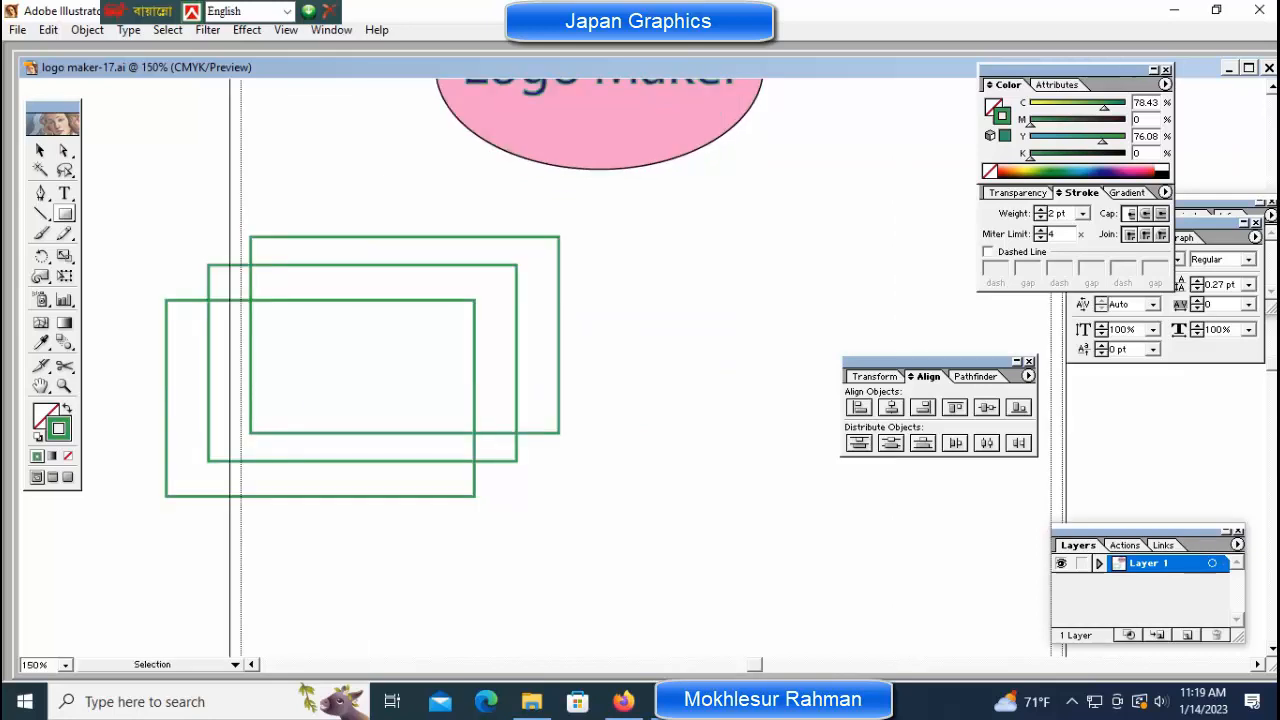
key("ctrl+minus")
key("ctrl+minus")
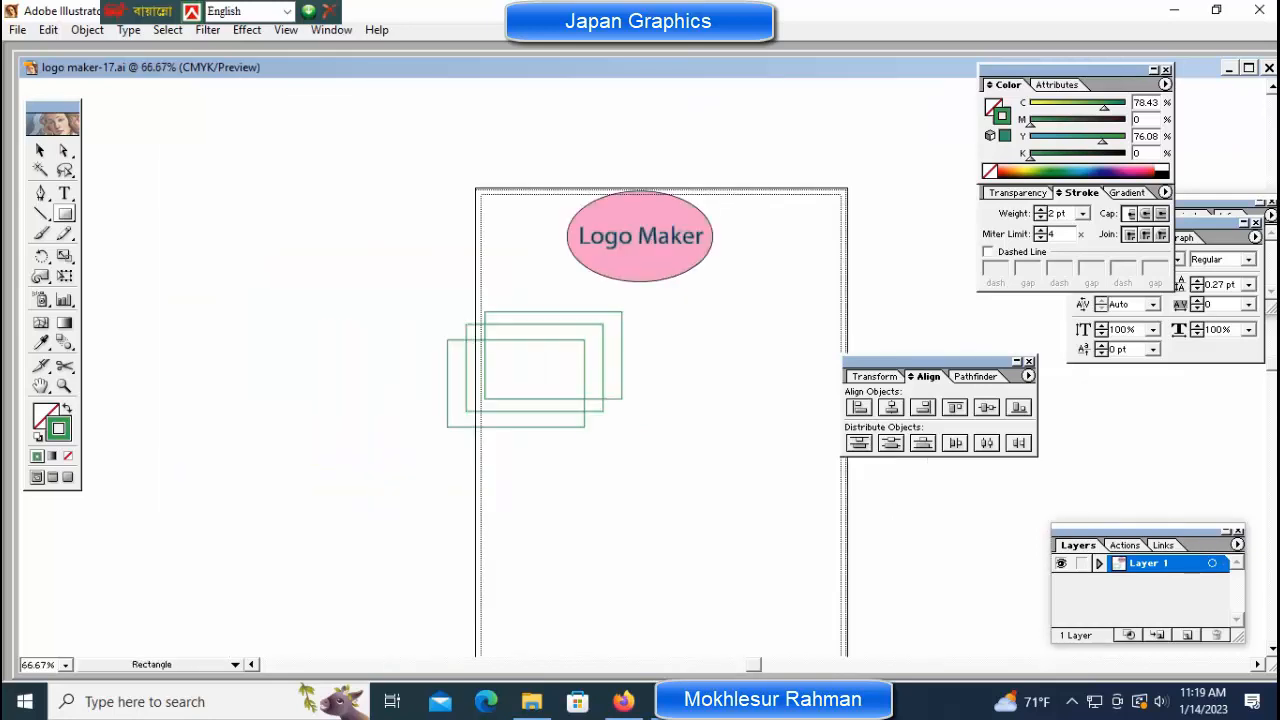
left_click(48, 30)
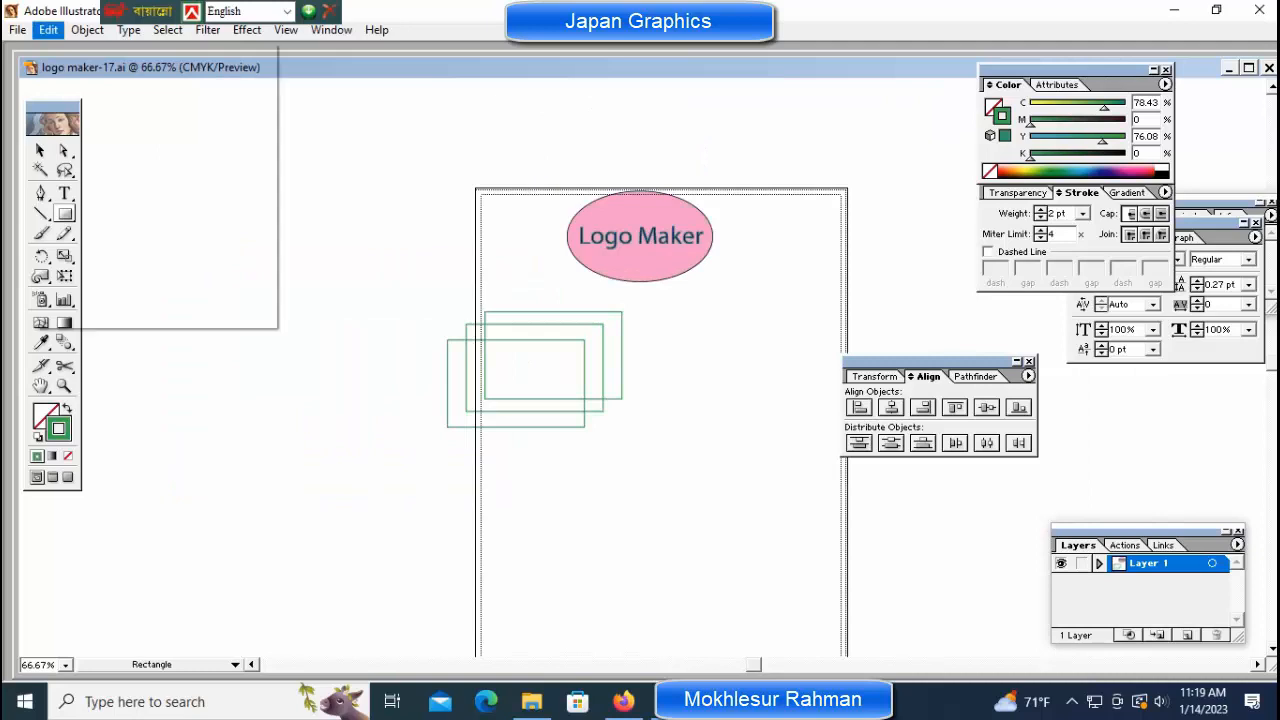
left_click(66, 130)
key("ctrl+shift+a")
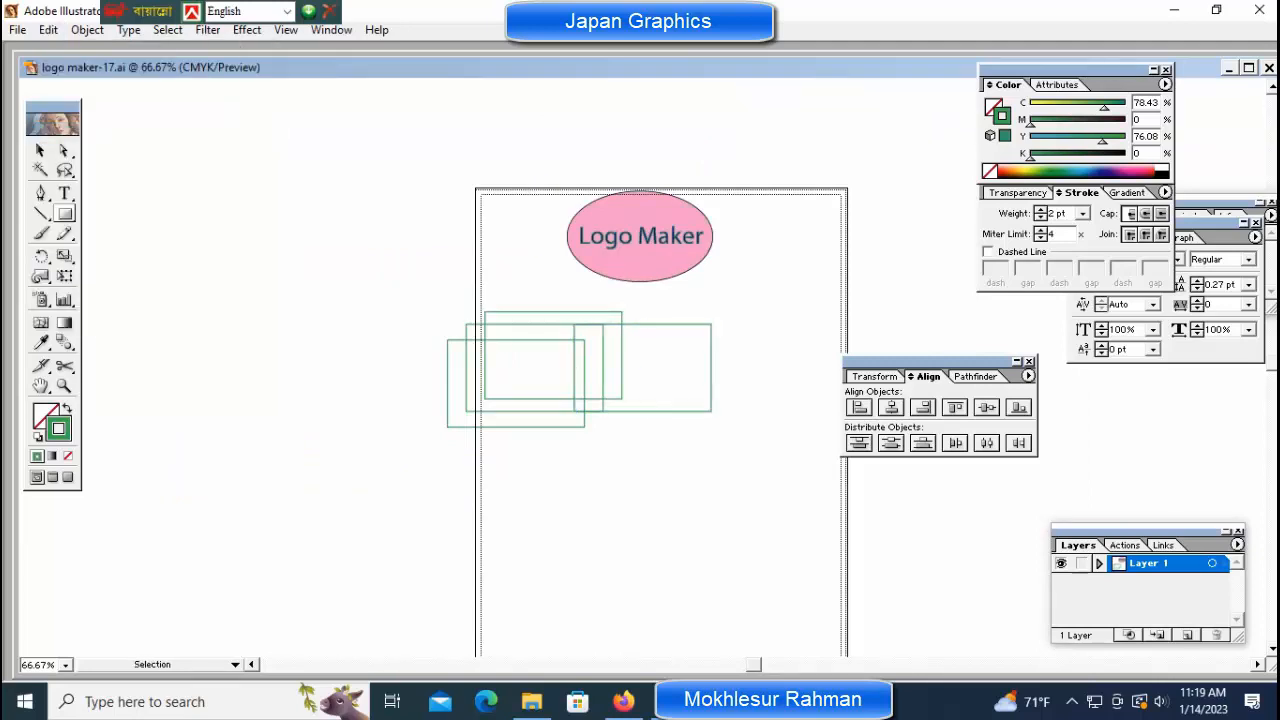
key("ctrl+plus")
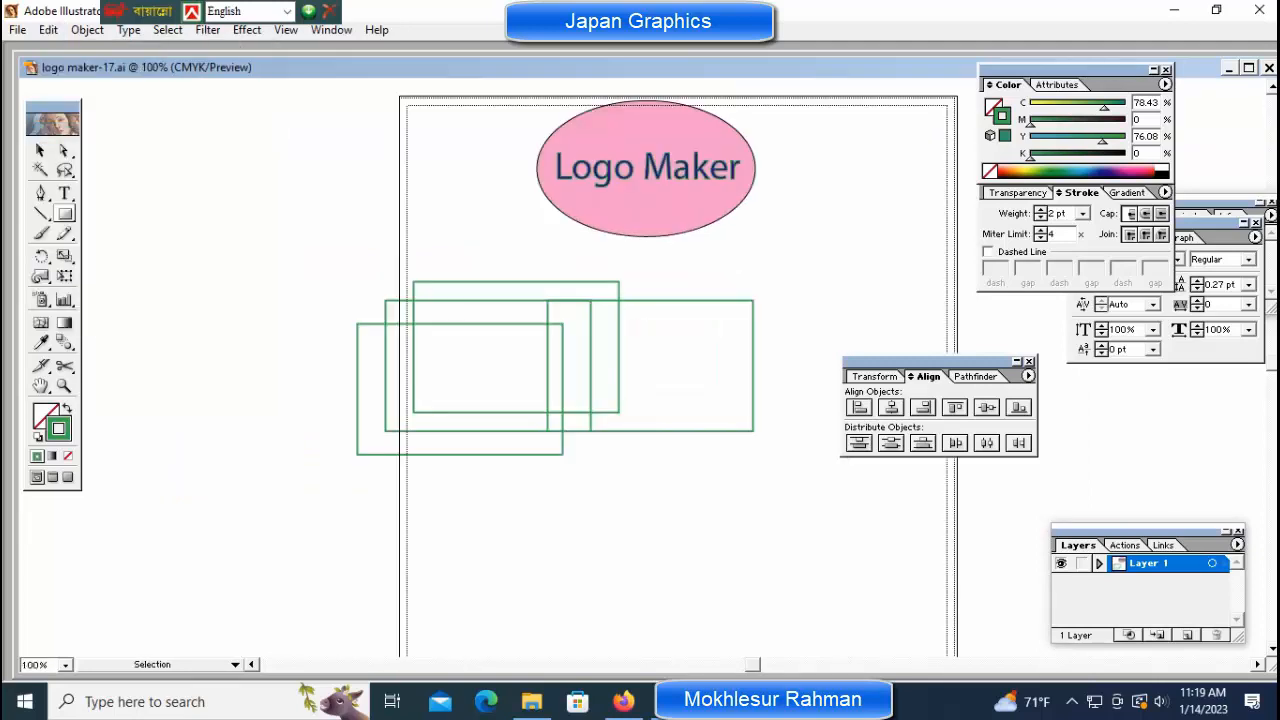
left_click_drag(671, 334, 616, 296)
key("ctrl+shift+a")
left_click_drag(714, 300, 504, 374)
key("ctrl+shift+a")
left_click_drag(650, 365, 432, 413)
key("ctrl+shift+a")
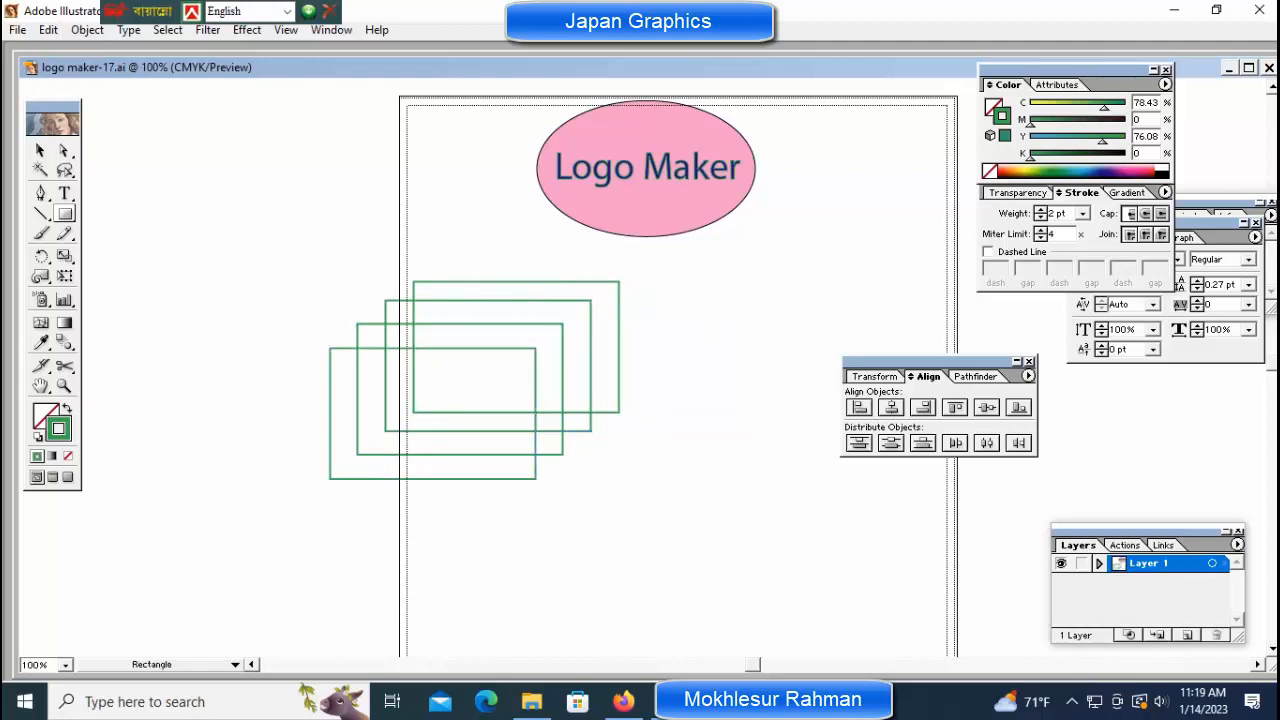
Delete the three pasted rectangle copies, keeping only the original
key("ctrl")
left_click_drag(317, 269, 398, 420)
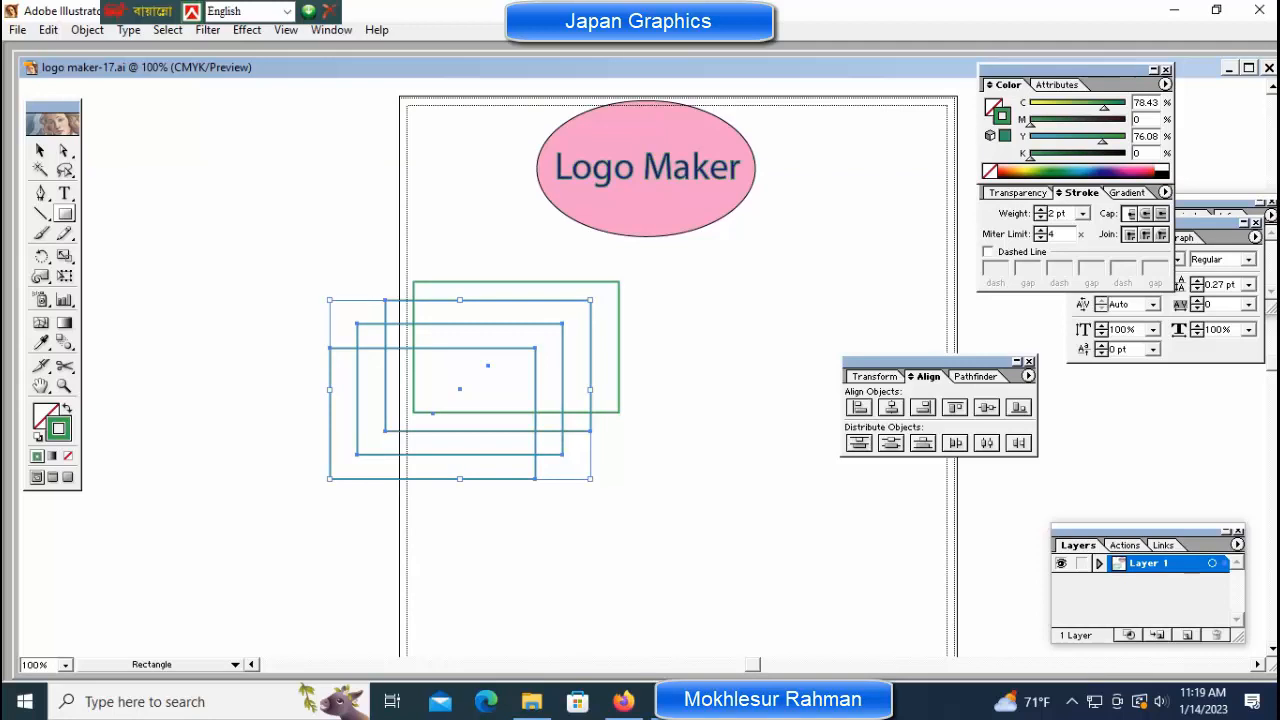
key("Delete")
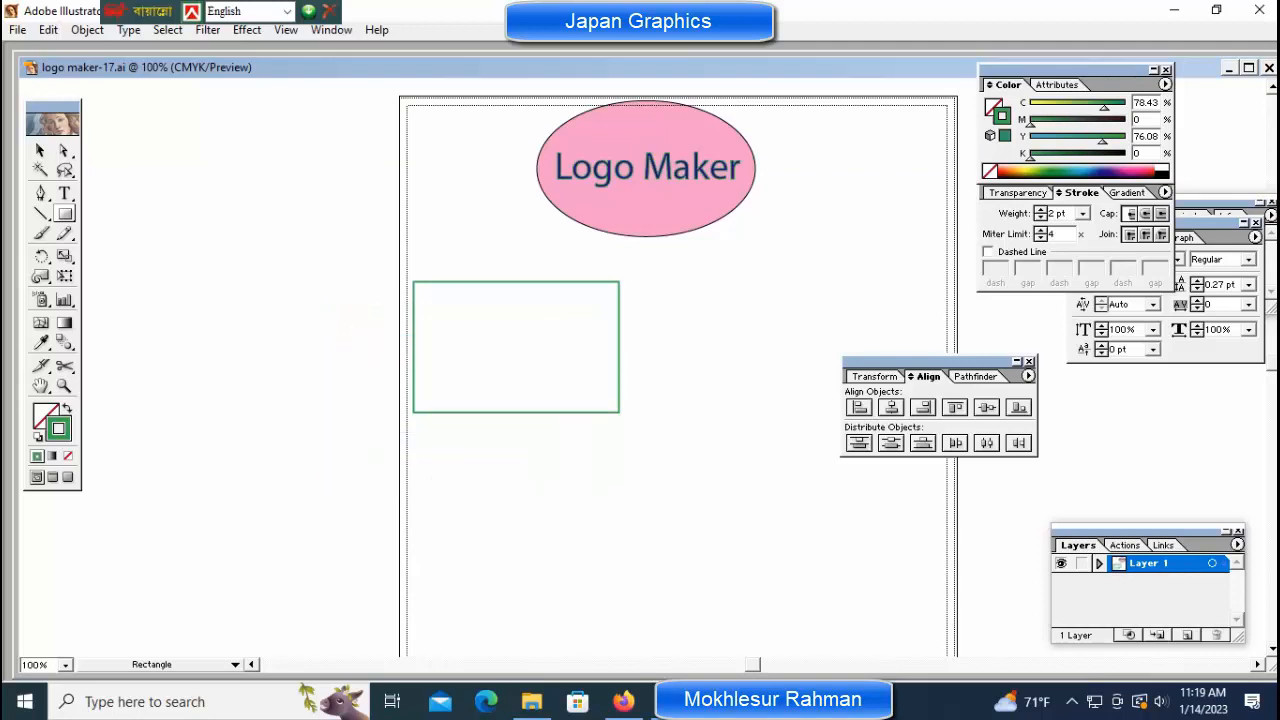
Duplicate the rectangle directly on the page with a small offset down and to the left
key("ctrl")
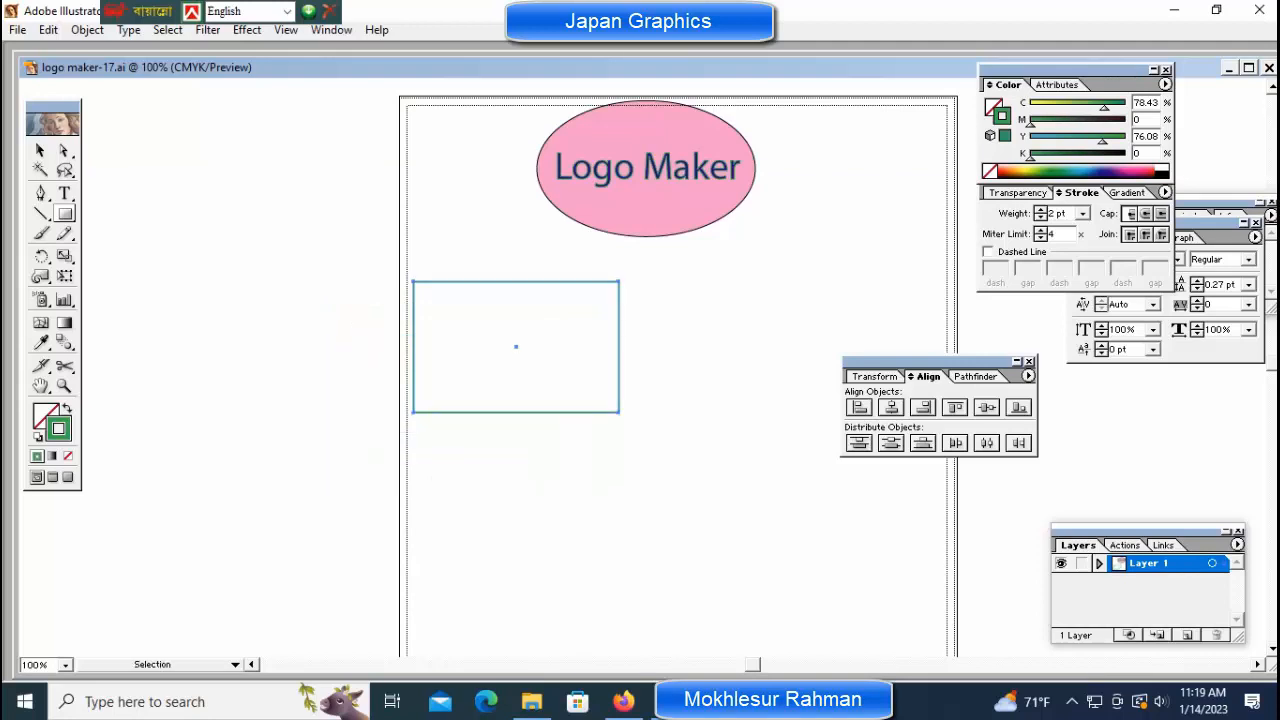
left_click_drag(516, 346, 495, 368)
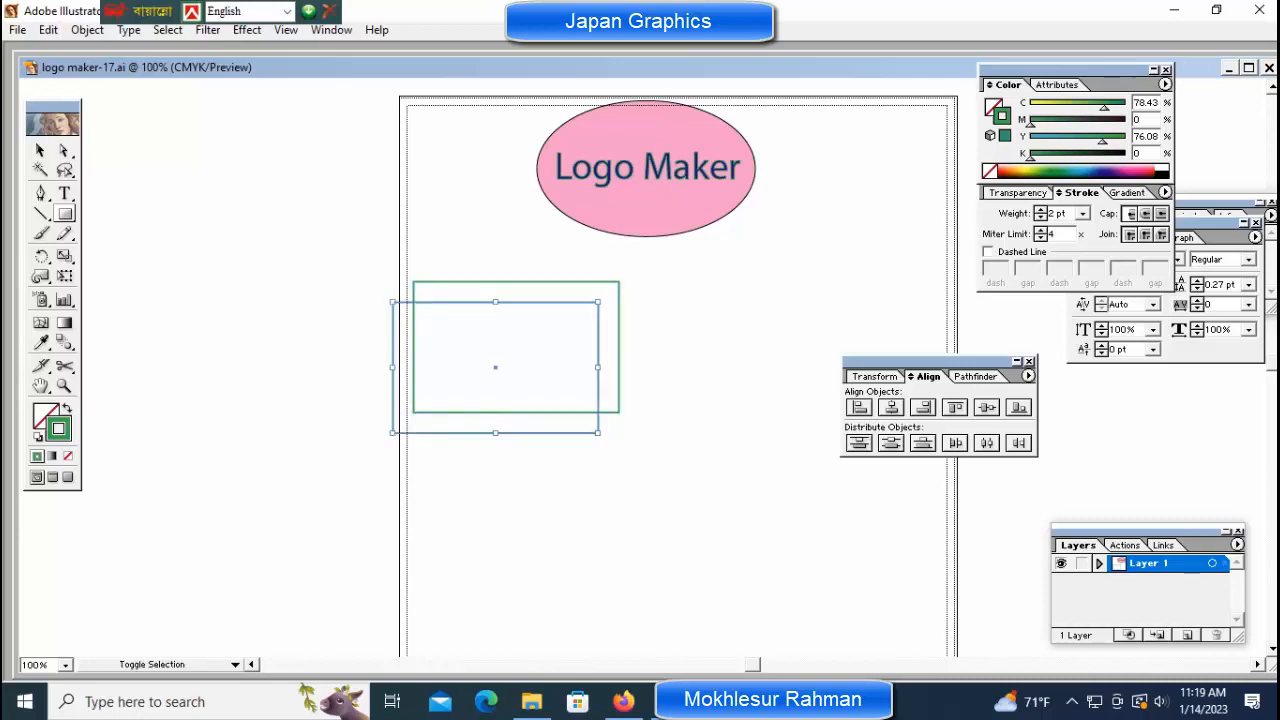
key("ctrl+shift+a")
Repeat the offset duplication of the copied rectangle eight times to build a diagonal stack
key("ctrl")
left_click(496, 433, "ctrl")
key("ctrl+d")
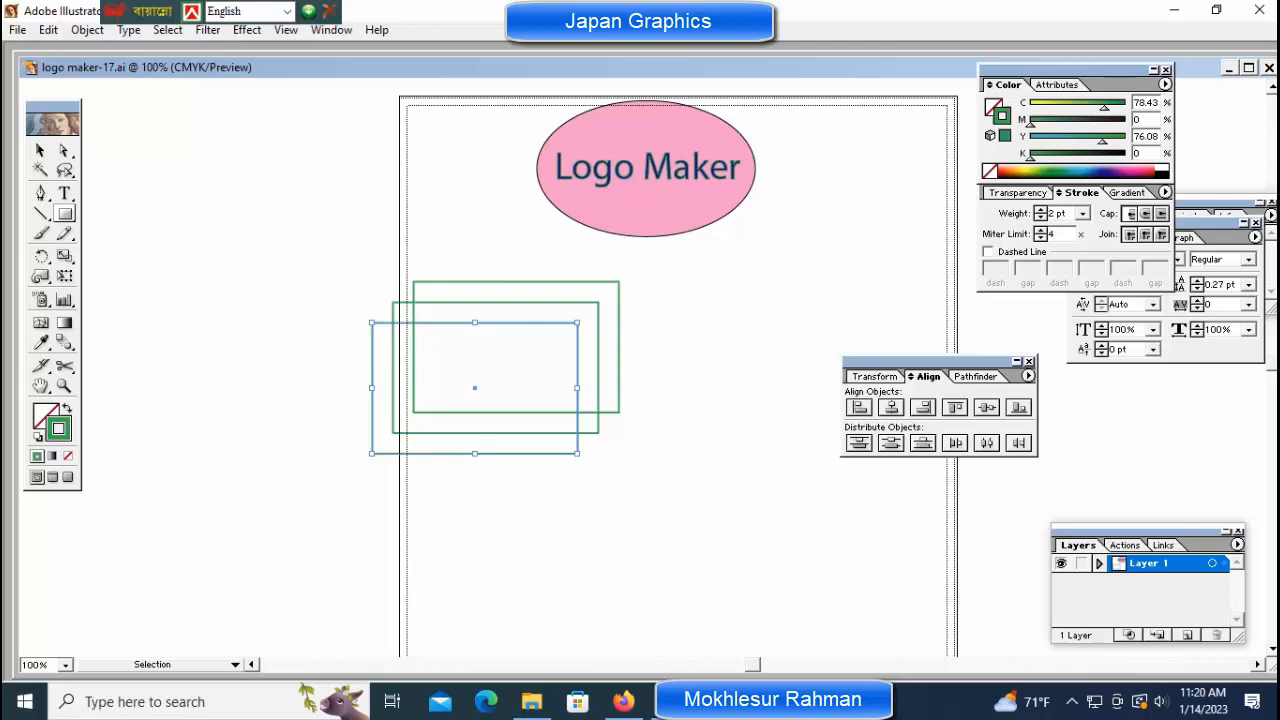
key("ctrl+d")
key("ctrl+d")
key("ctrl+d")
key("ctrl+d")
key("ctrl+d")
key("ctrl+d")
key("ctrl+d")
key("ctrl+shift+a")
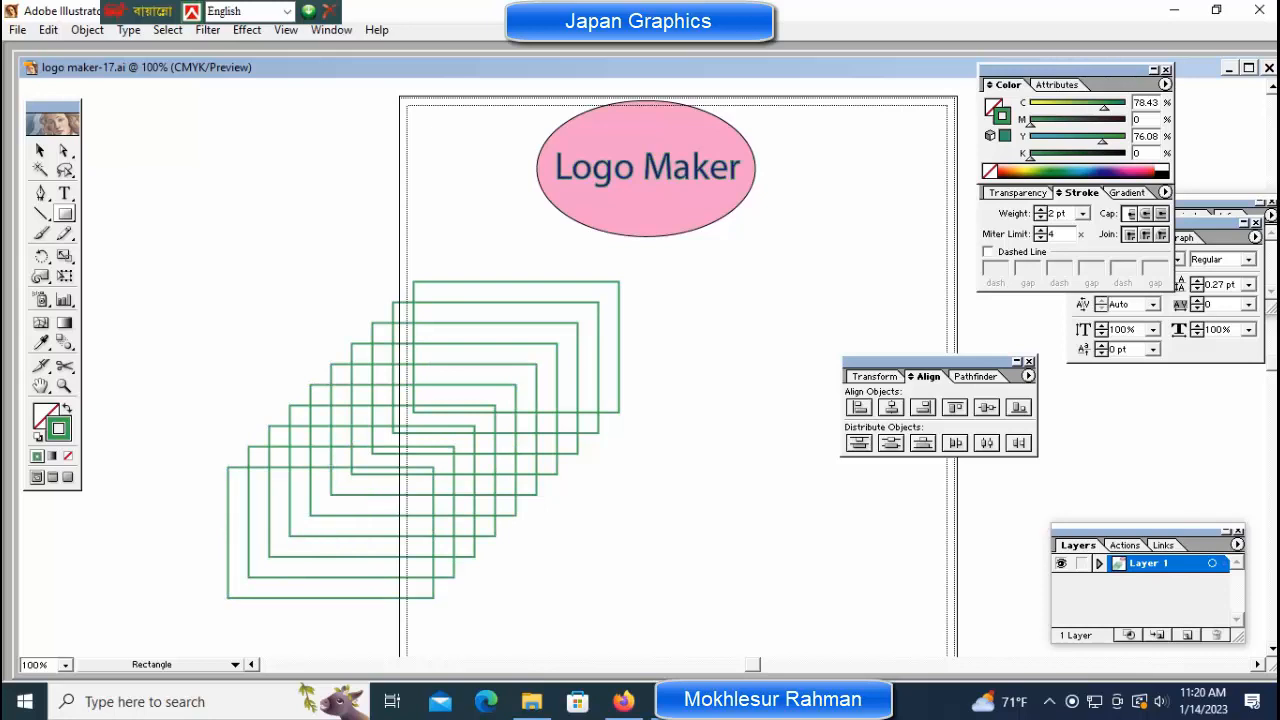
Undo the repeated duplications and the first offset copy of the rectangle
key("v")
key("ctrl+z")
key("ctrl+z")
key("ctrl+z")
key("ctrl+z")
key("ctrl+z")
key("ctrl+z")
key("ctrl+z")
key("ctrl+z")
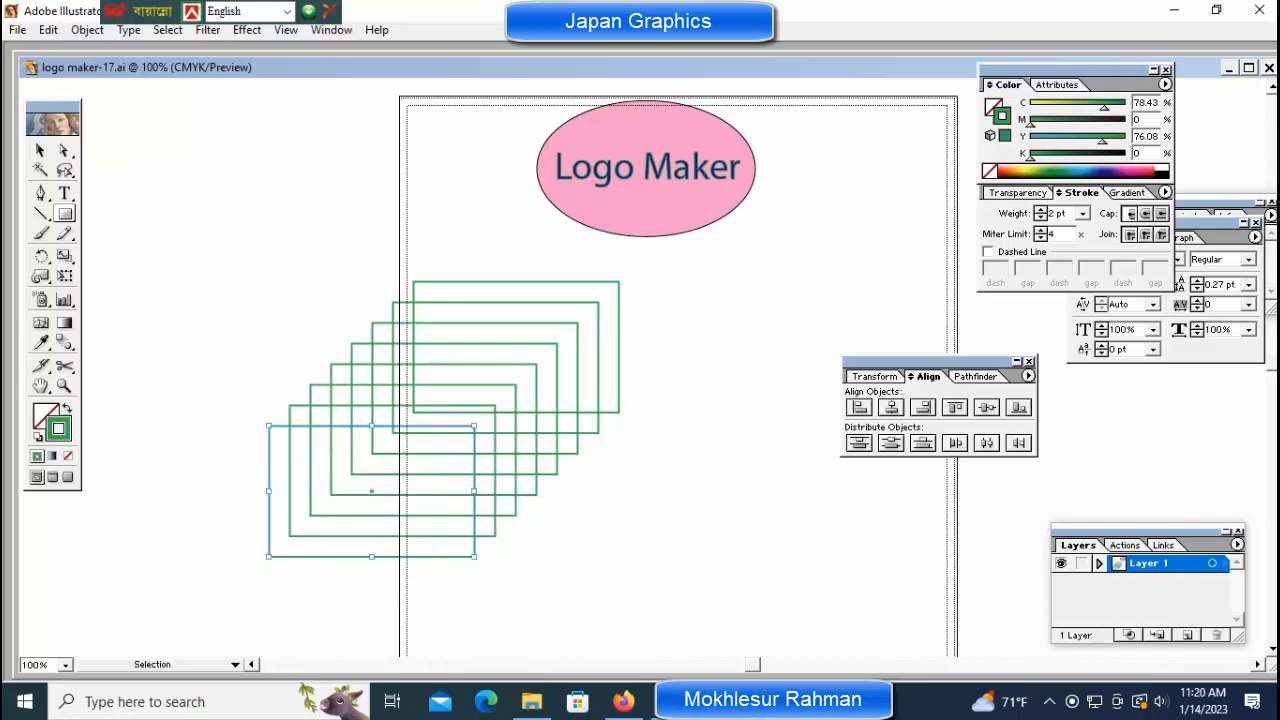
key("ctrl+z")
key("ctrl+z")
key("ctrl+shift+a")
Add the text "Ctrl + D" in the empty area left of the page
key("t")
left_click(133, 240)
type("Ctrl")
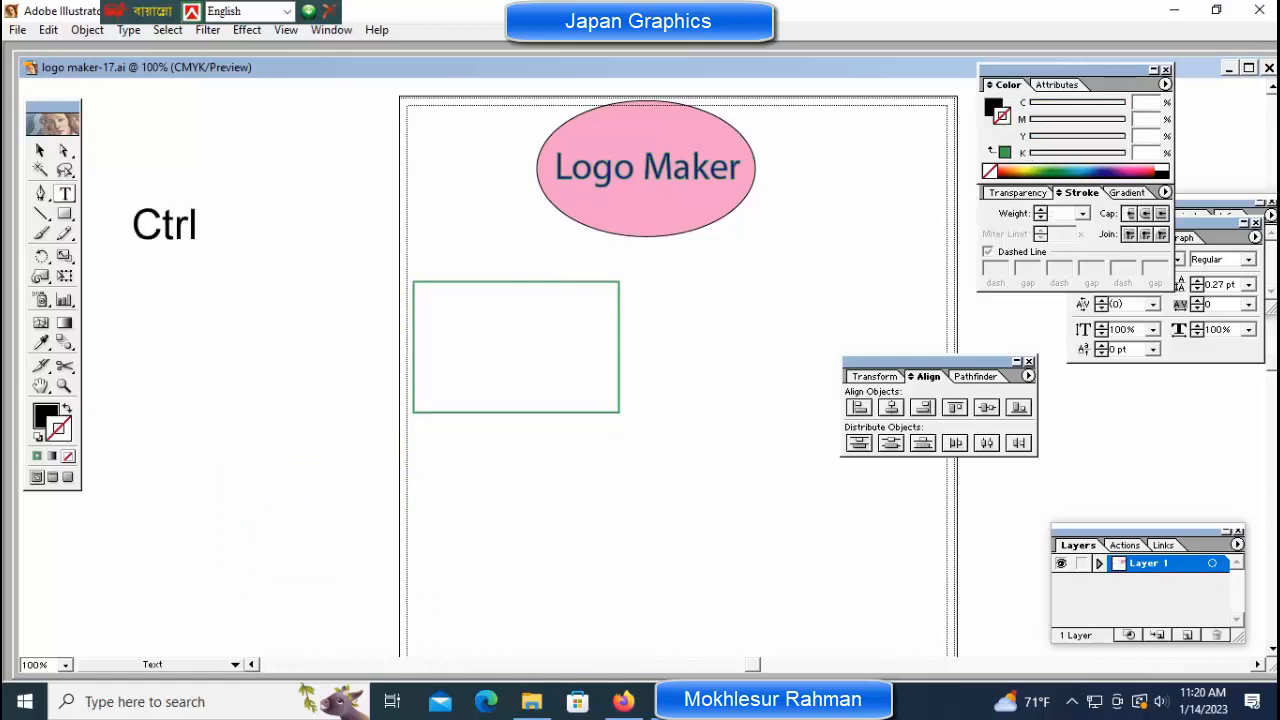
type(" + D")
key("ctrl+shift+a")
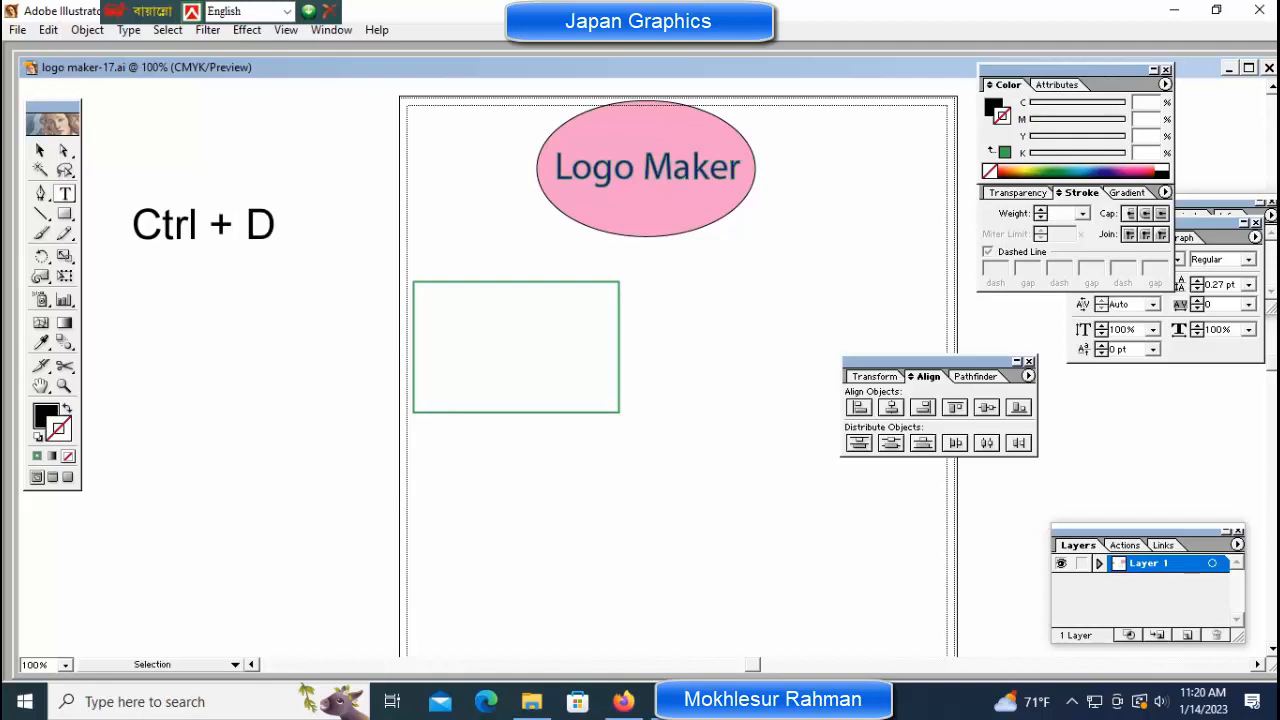
Duplicate the rectangle slightly down and left, and repeat that duplication seven times to form a diagonal stack
left_click_drag(516, 412, 501, 427)
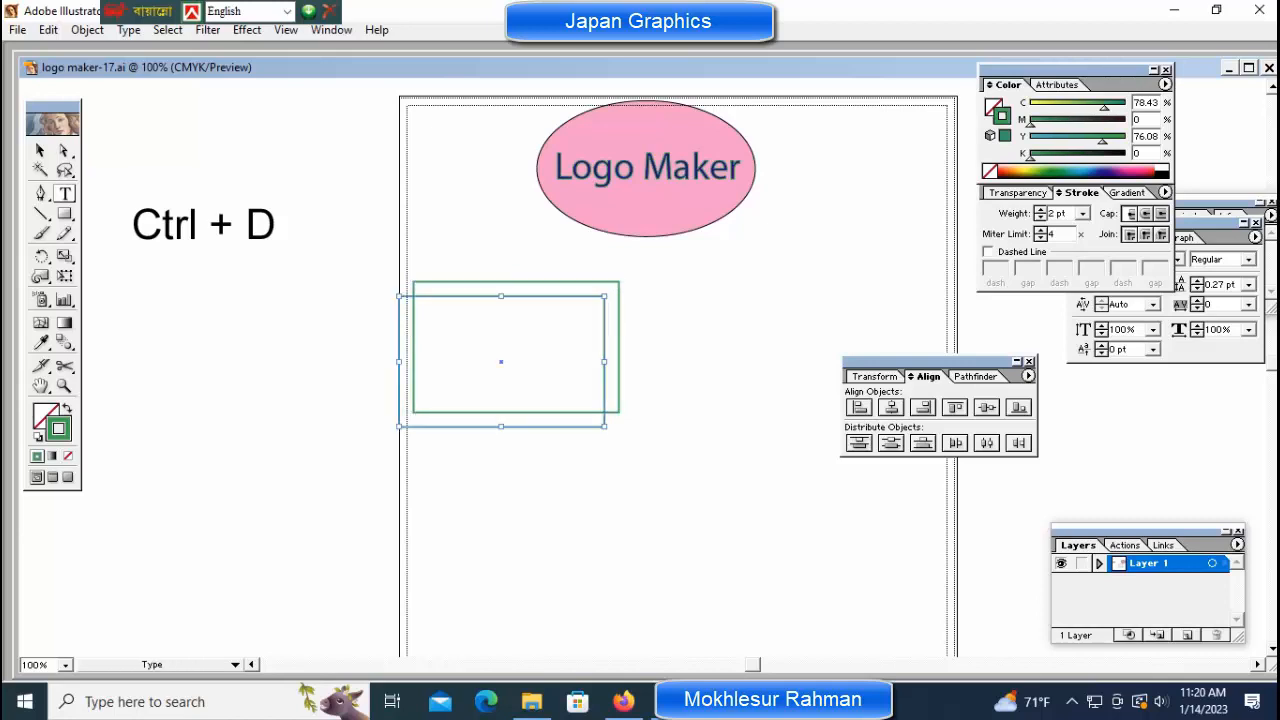
key("ctrl+d")
key("ctrl+d")
key("ctrl+d")
key("ctrl+d")
key("ctrl+d")
key("ctrl+d")
key("ctrl+d")
key("ctrl+shift+a")
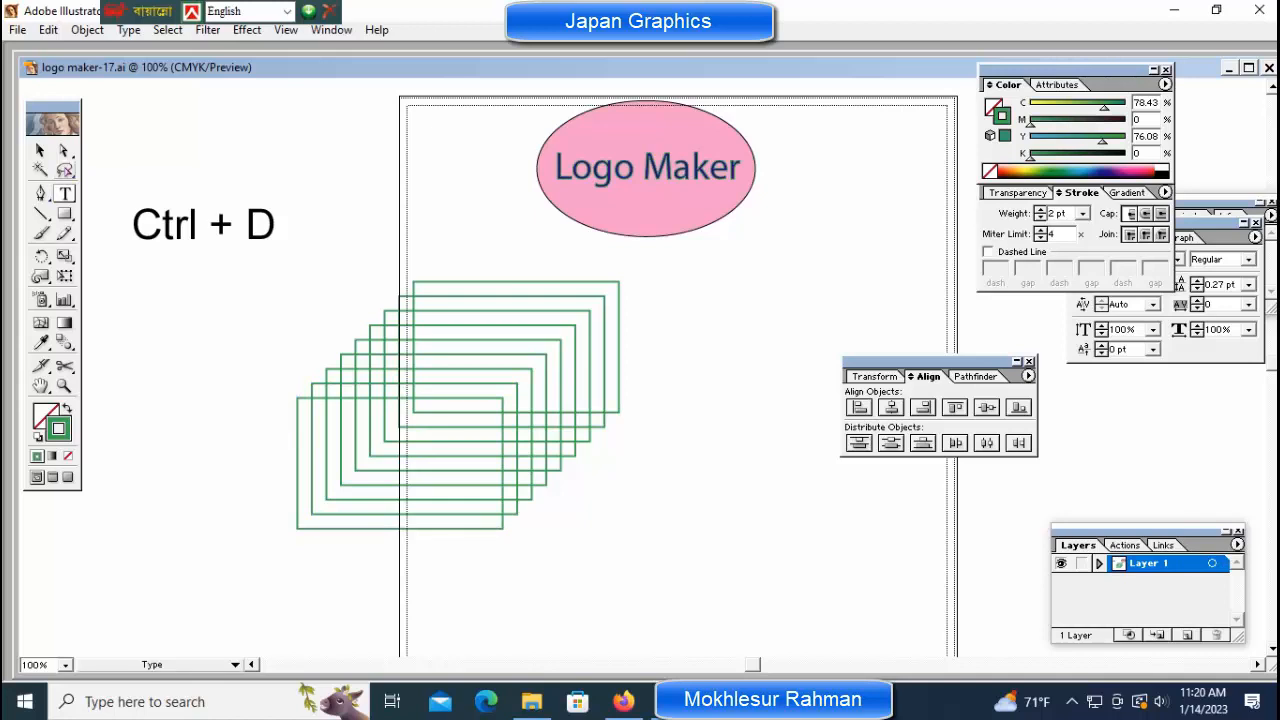
Select all nine green rectangles of the diagonal stack
key("v")
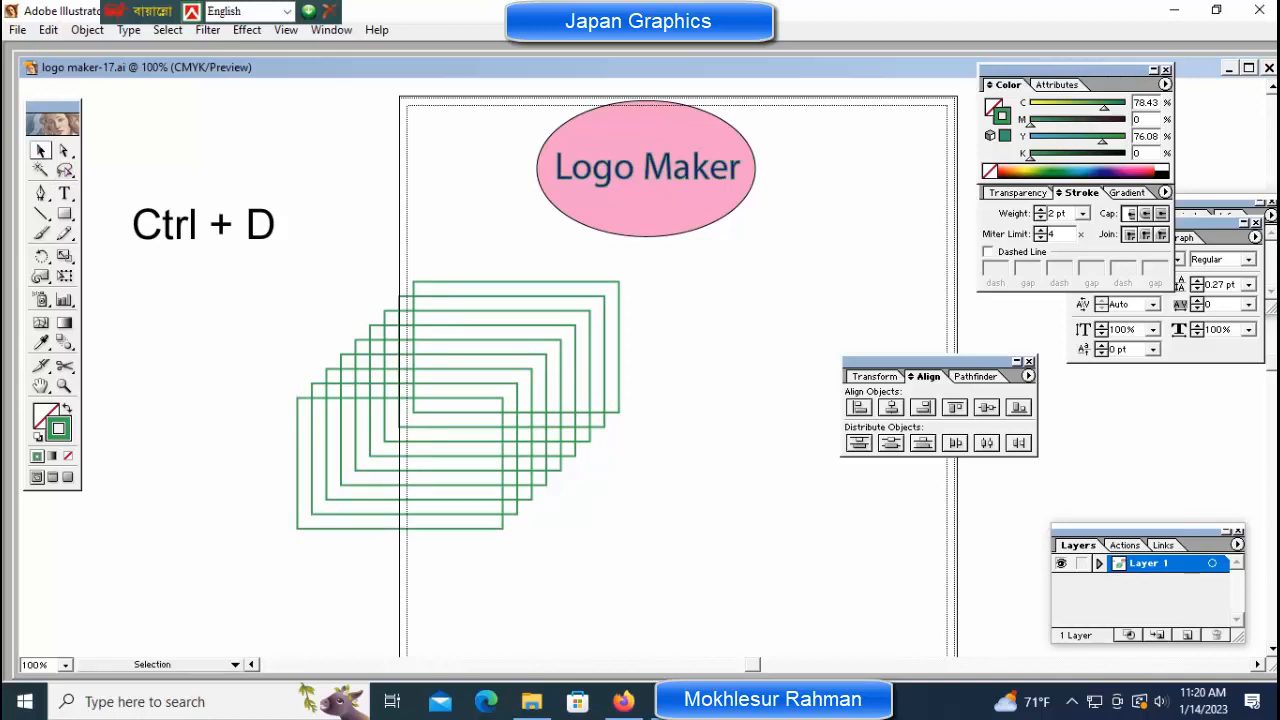
left_click(399, 360, "shift")
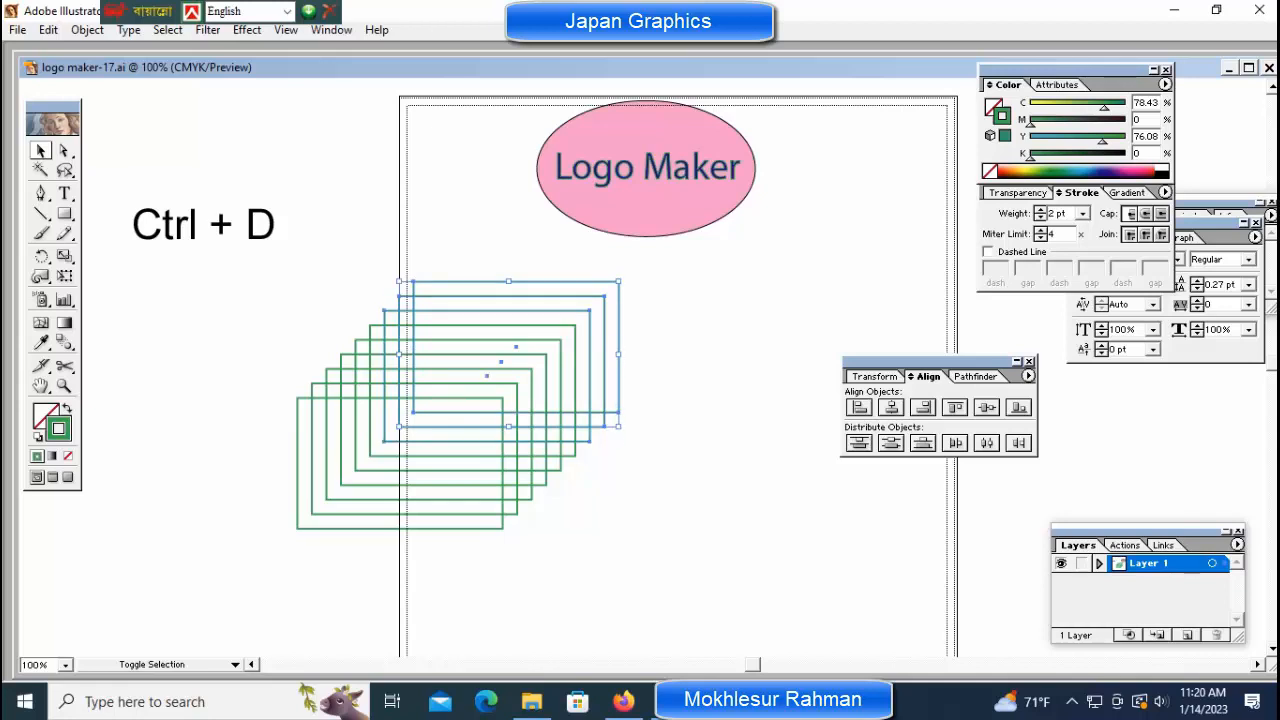
left_click(370, 368, "shift")
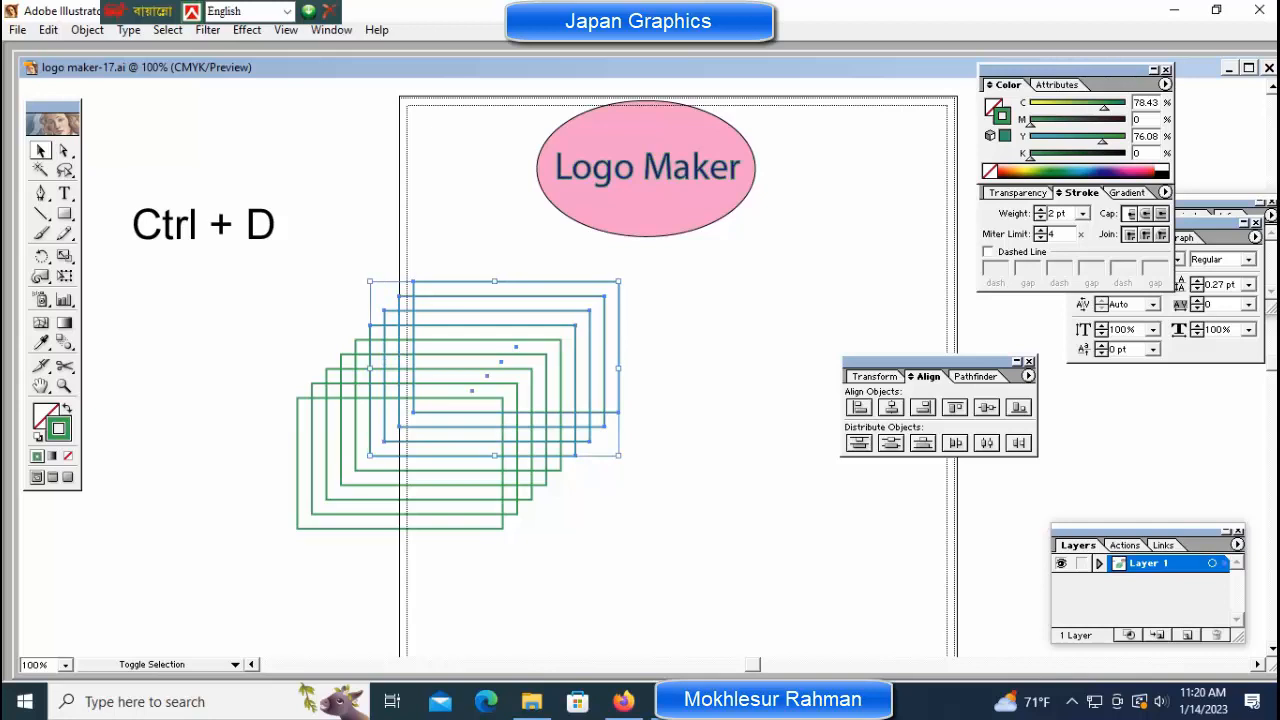
left_click(355, 405, "shift")
left_click(341, 420, "shift")
left_click(326, 435, "shift")
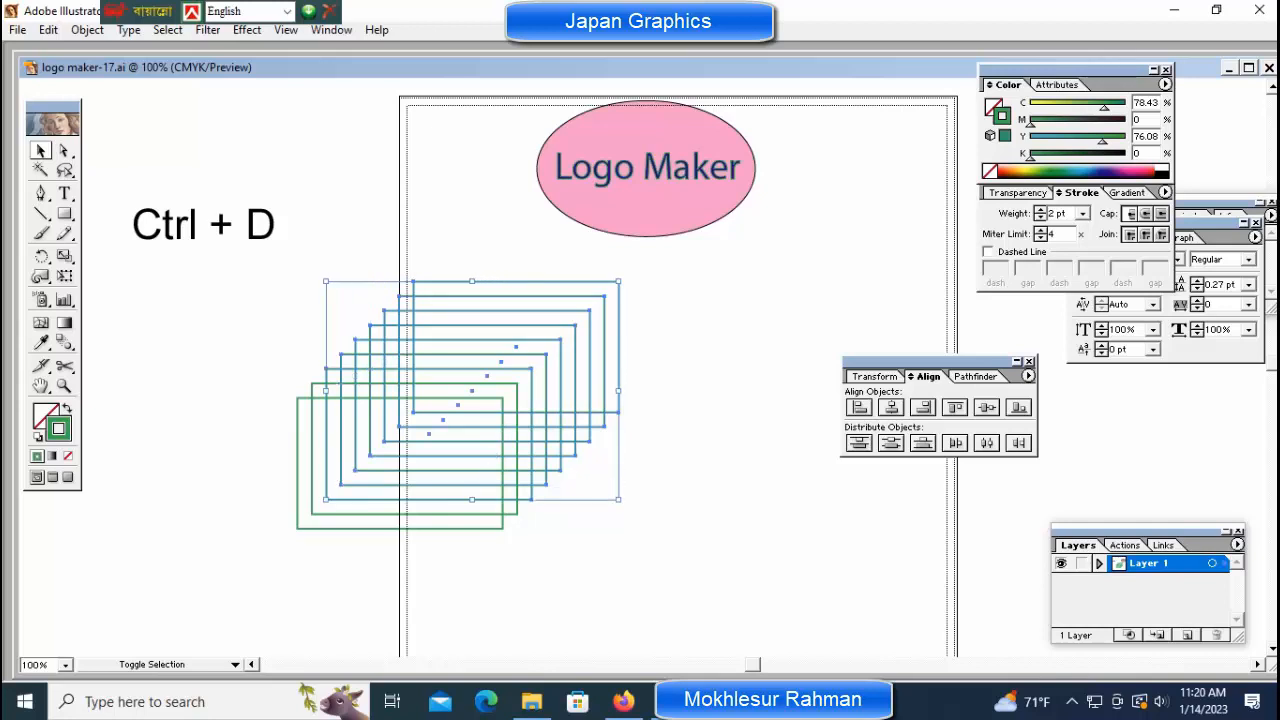
left_click(311, 449, "shift")
left_click(297, 463, "shift")
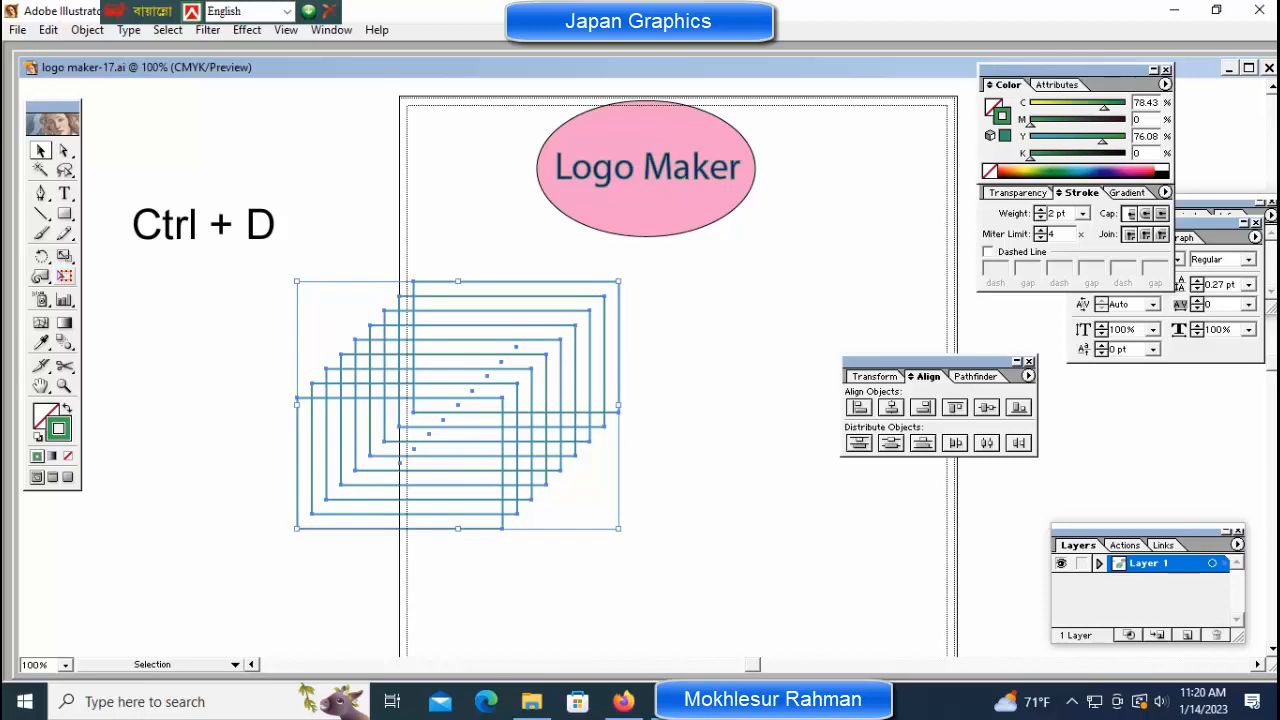
Blend the selected rectangles pair by pair with the Blend tool, working up the stack from the lower-left one, and deselect them
left_click(64, 255)
left_click(64, 342)
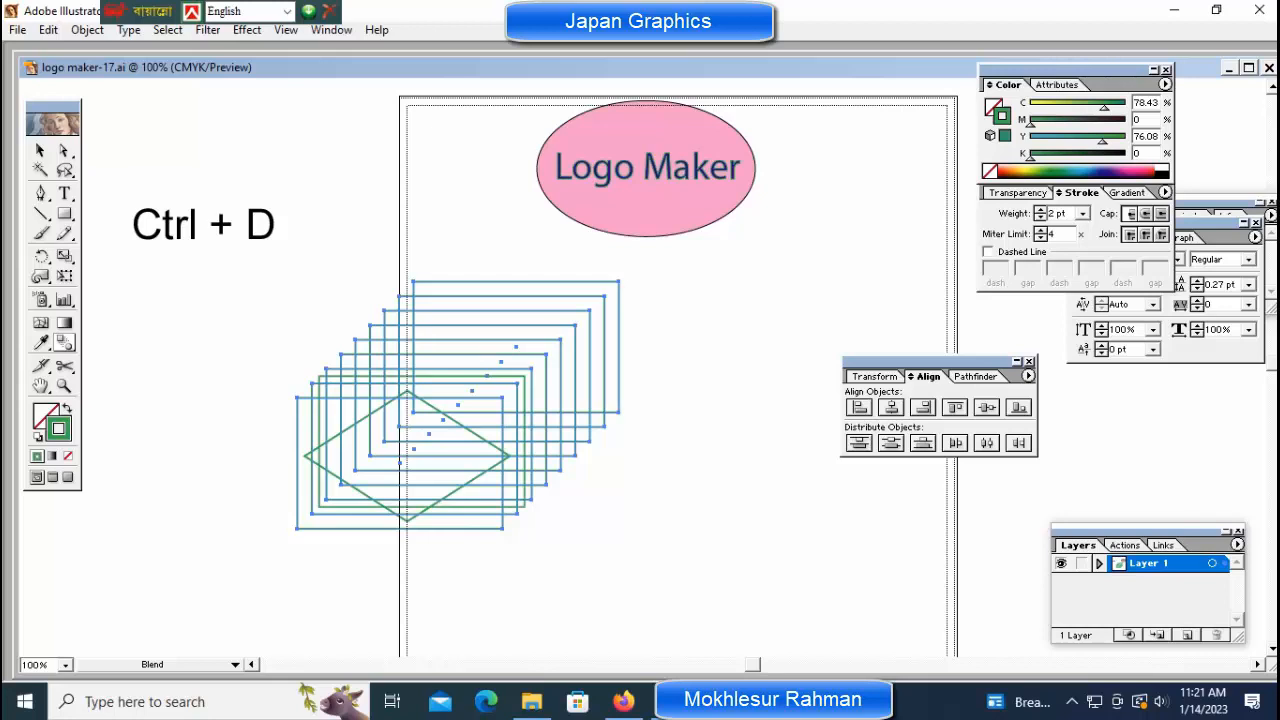
key("ctrl+d")
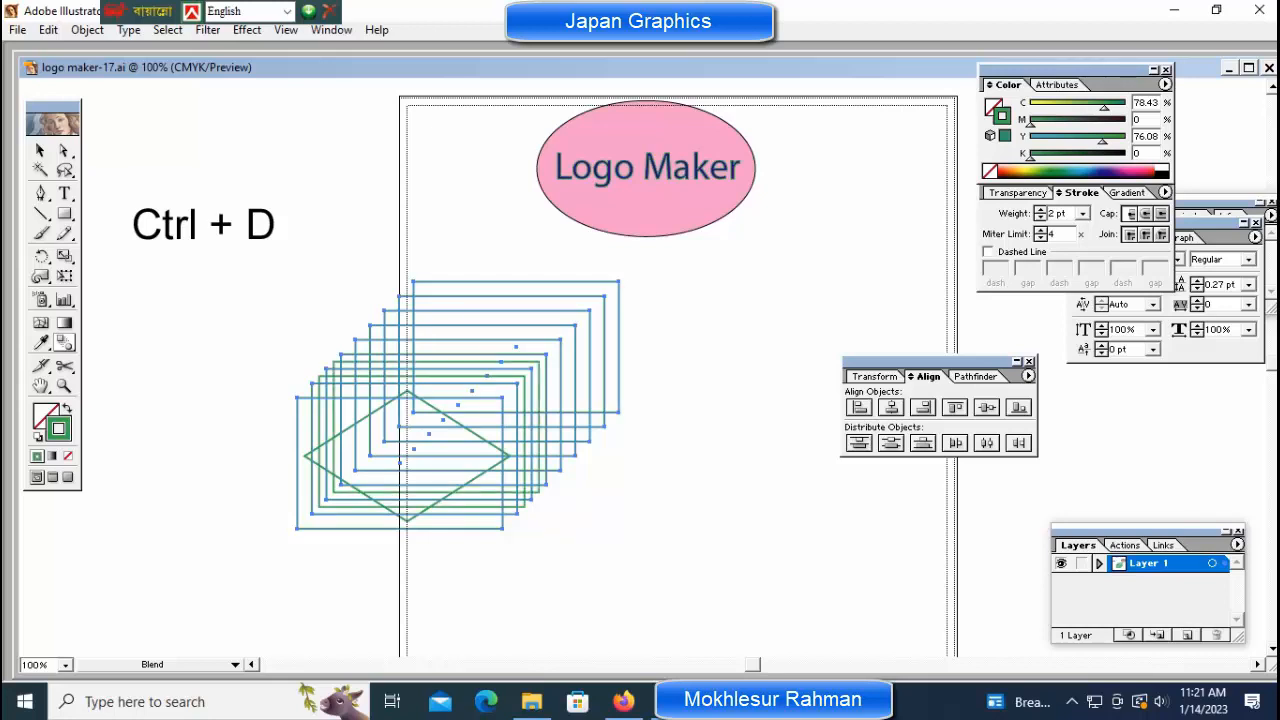
key("ctrl+d")
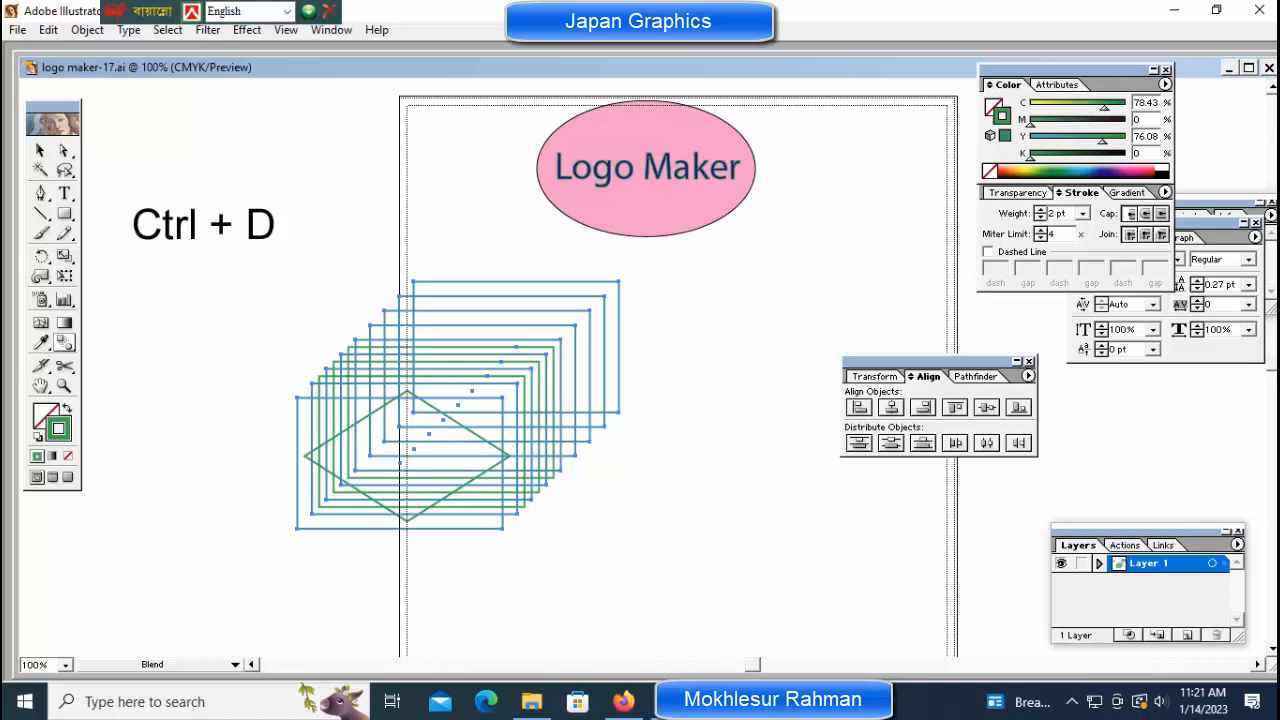
key("ctrl+z")
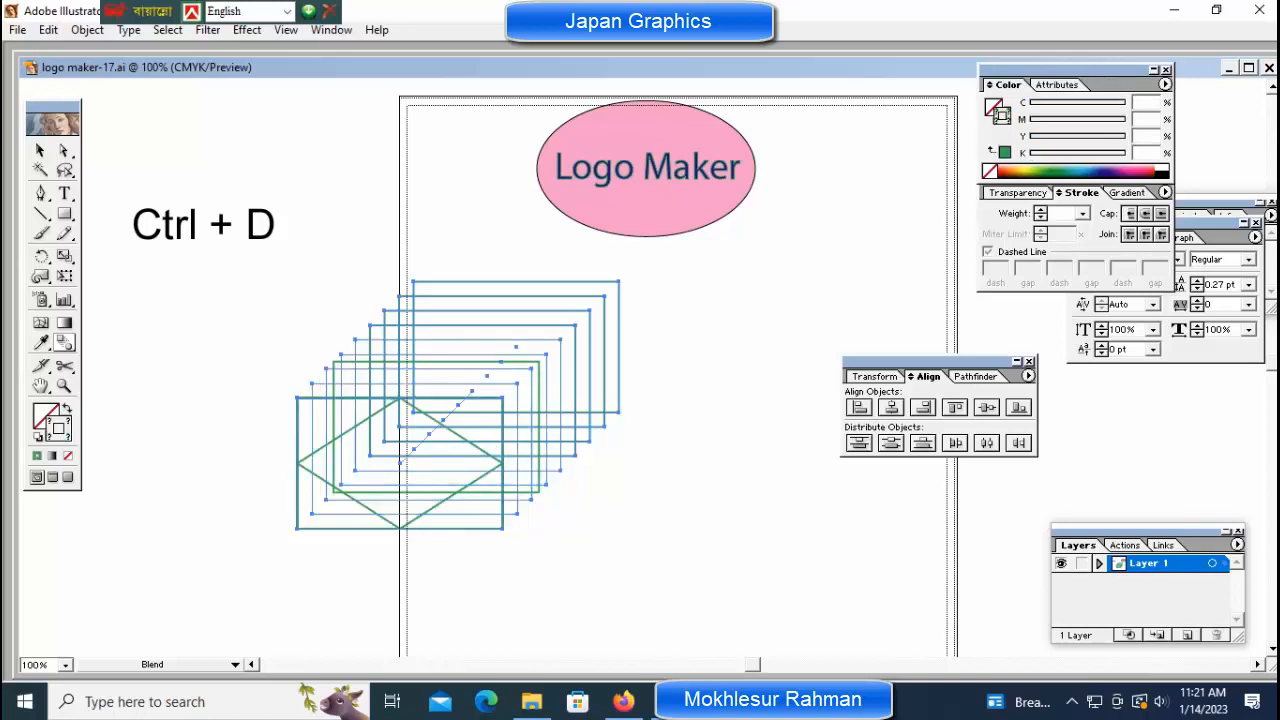
key("ctrl+shift+z")
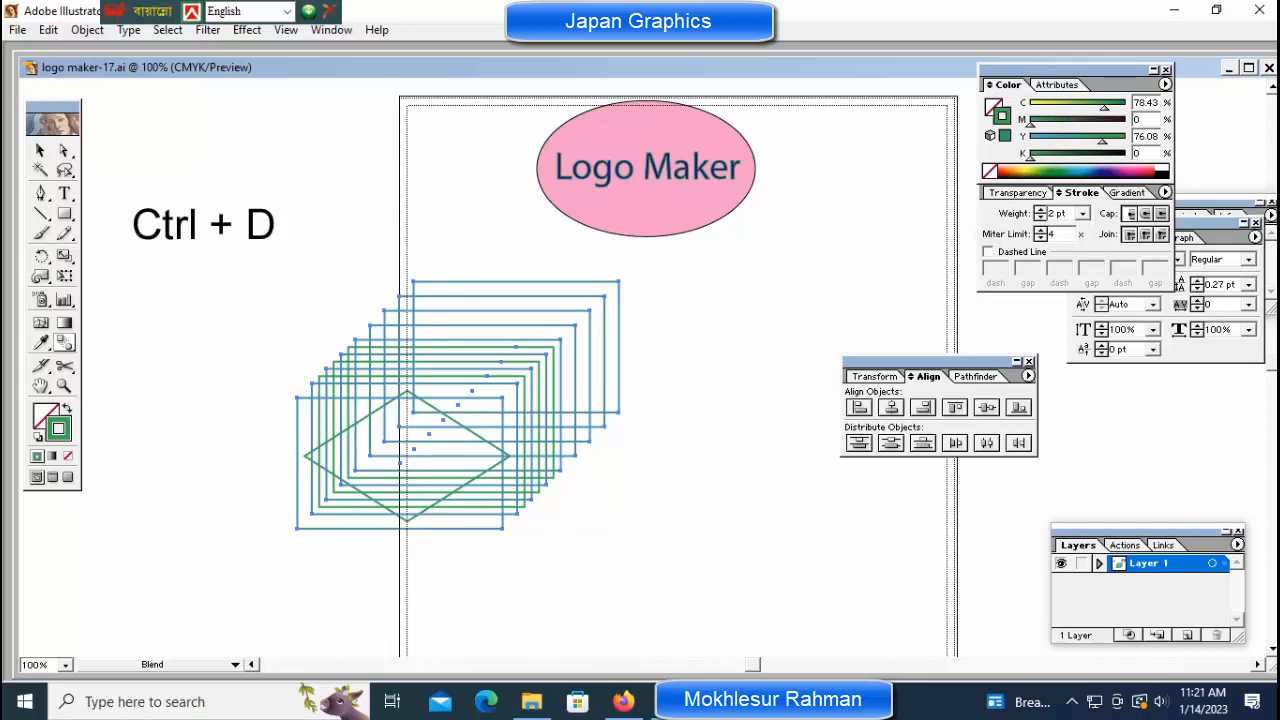
key("ctrl+d")
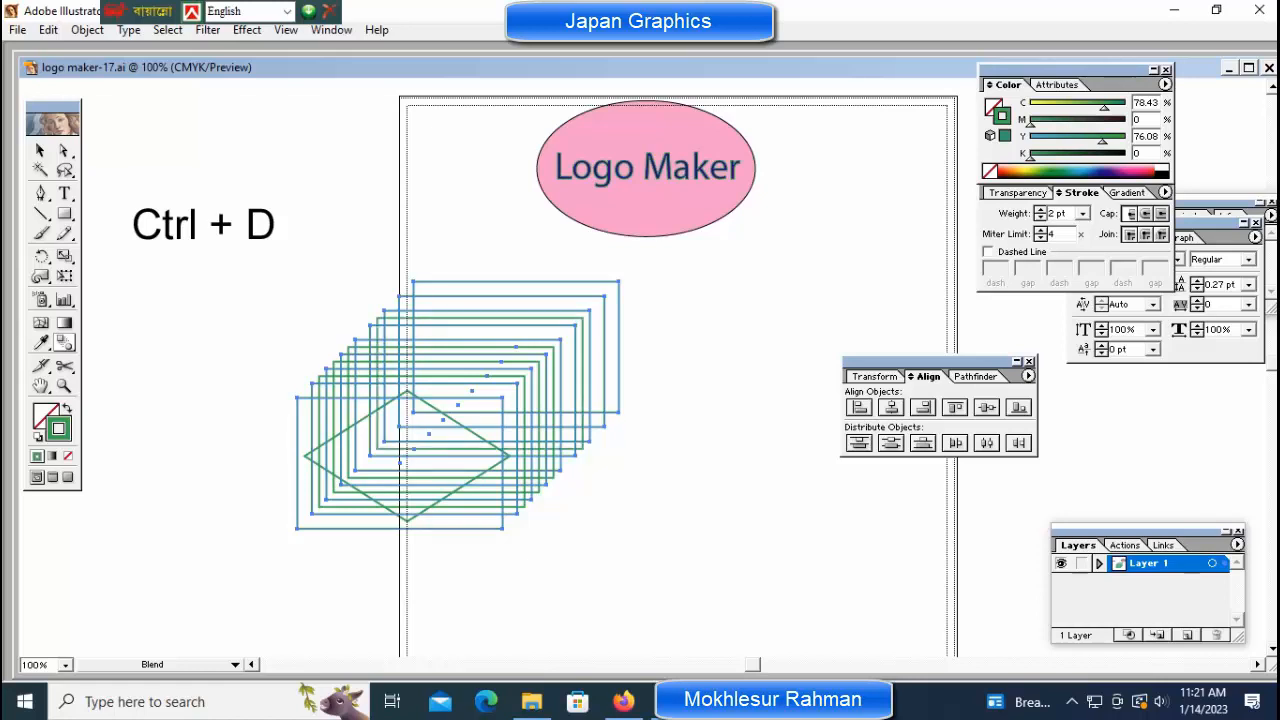
key("ctrl+d")
key("ctrl+d")
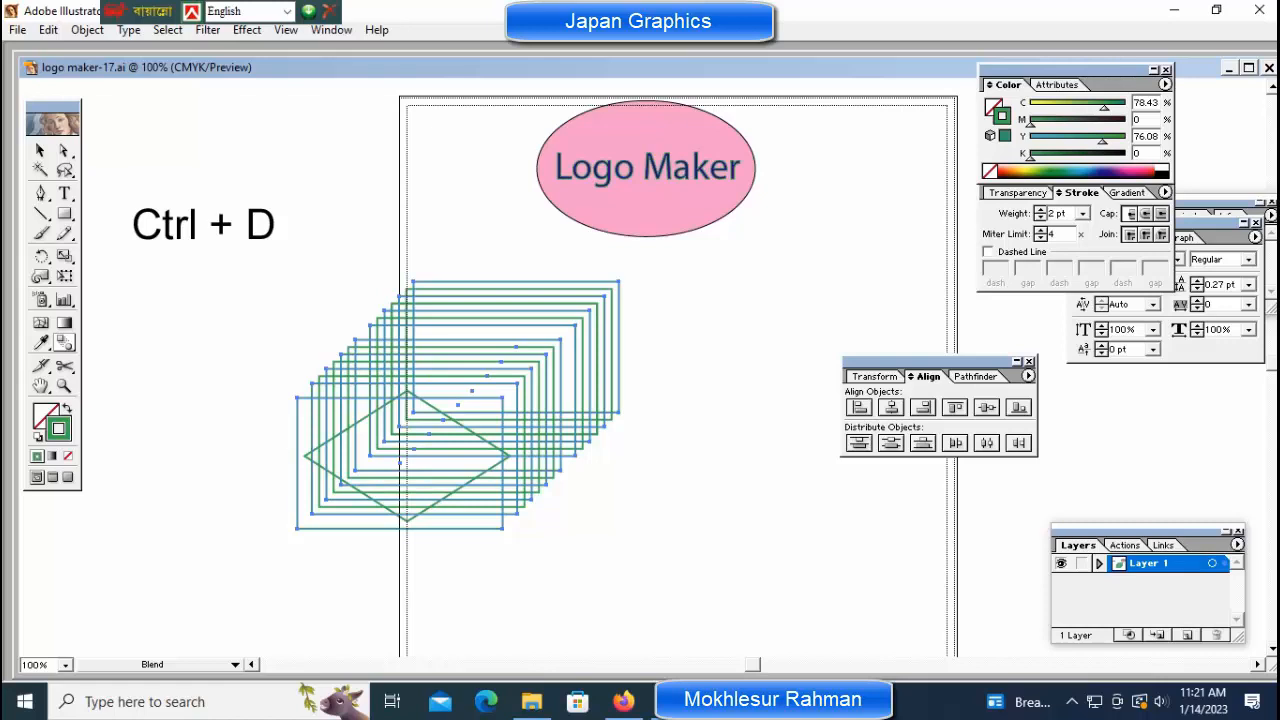
key("ctrl+shift+a")
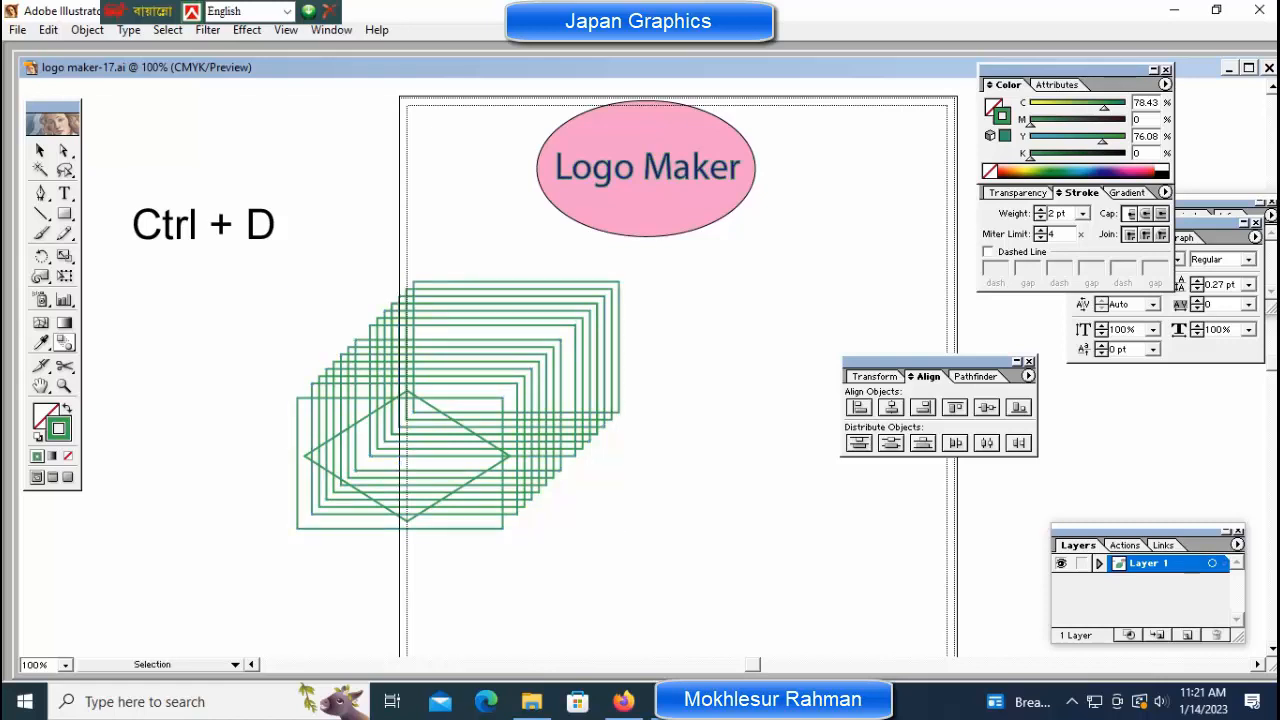
Move the whole blended stack fully onto the page, beneath the pink "Logo Maker" ellipse
key("ctrl+minus")
key("ctrl+minus")
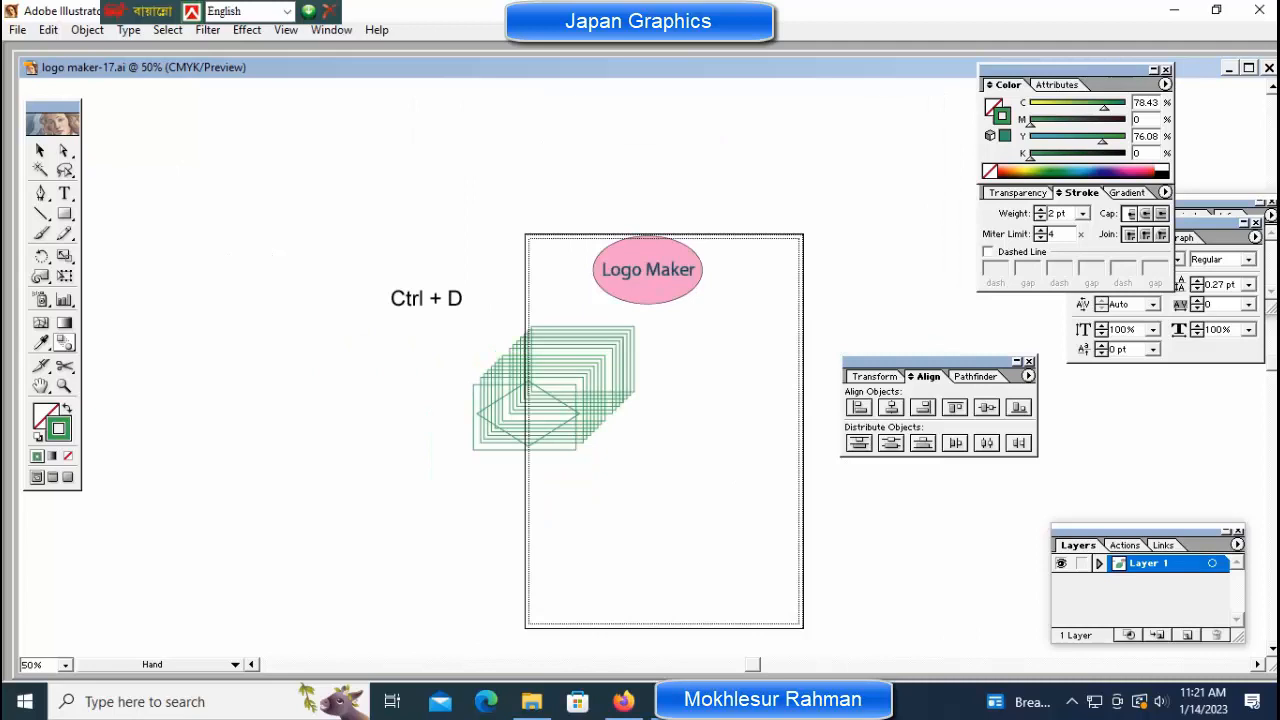
left_click_drag(663, 430, 573, 430)
left_click(40, 150)
left_click_drag(302, 328, 582, 452)
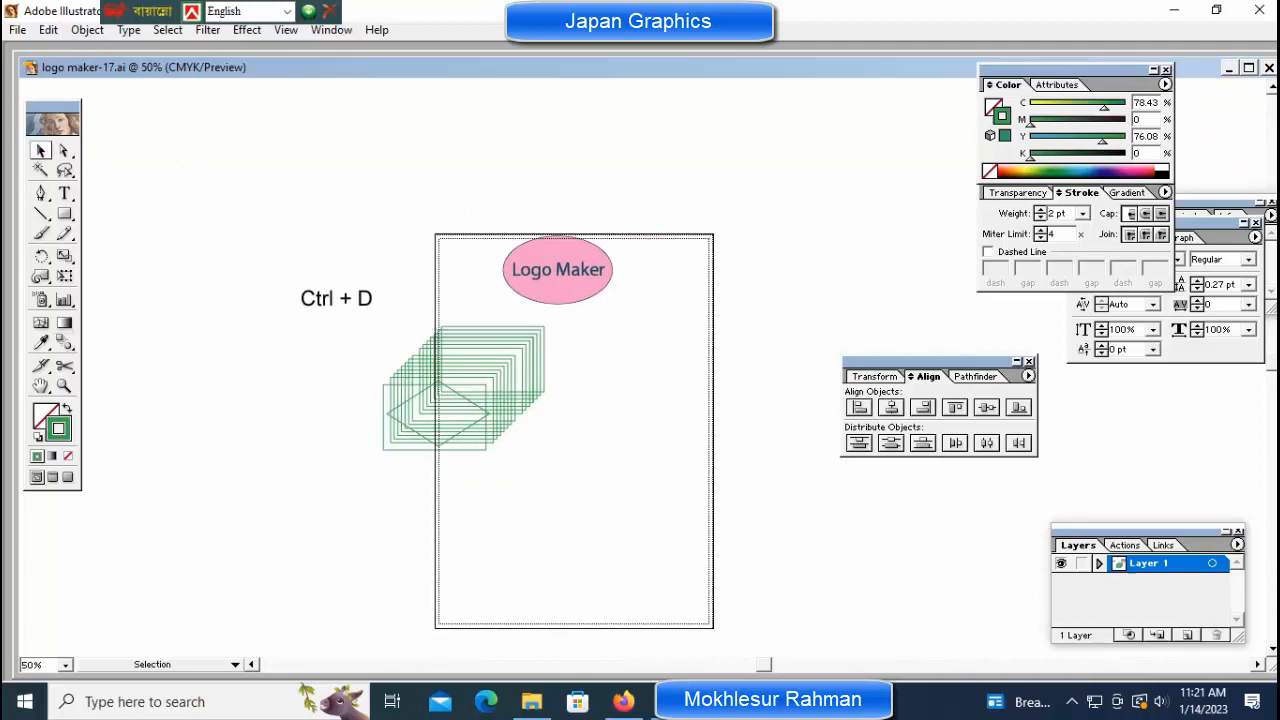
left_click_drag(490, 388, 597, 390)
key("ctrl+shift+a")
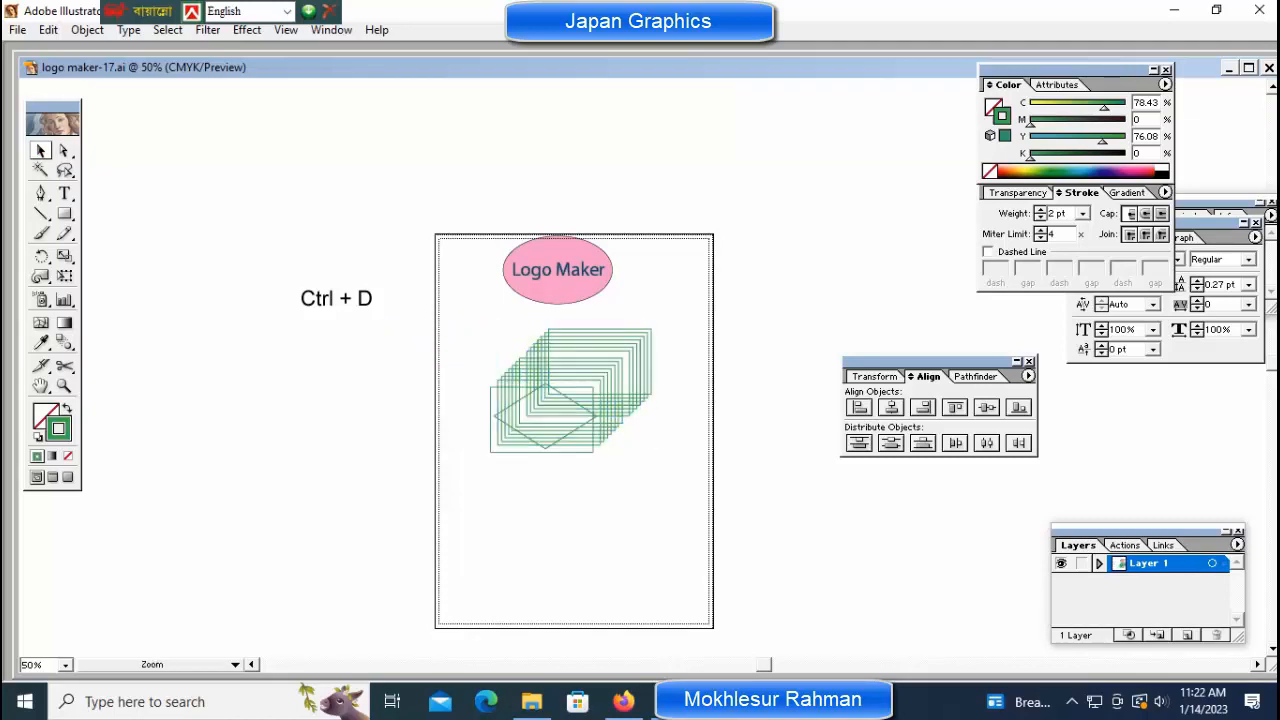
Recolor the stroke of the lower-left blended group, including the diamond, to red with C 0, M 100 and Y 100
key("ctrl+plus")
key("ctrl+plus")
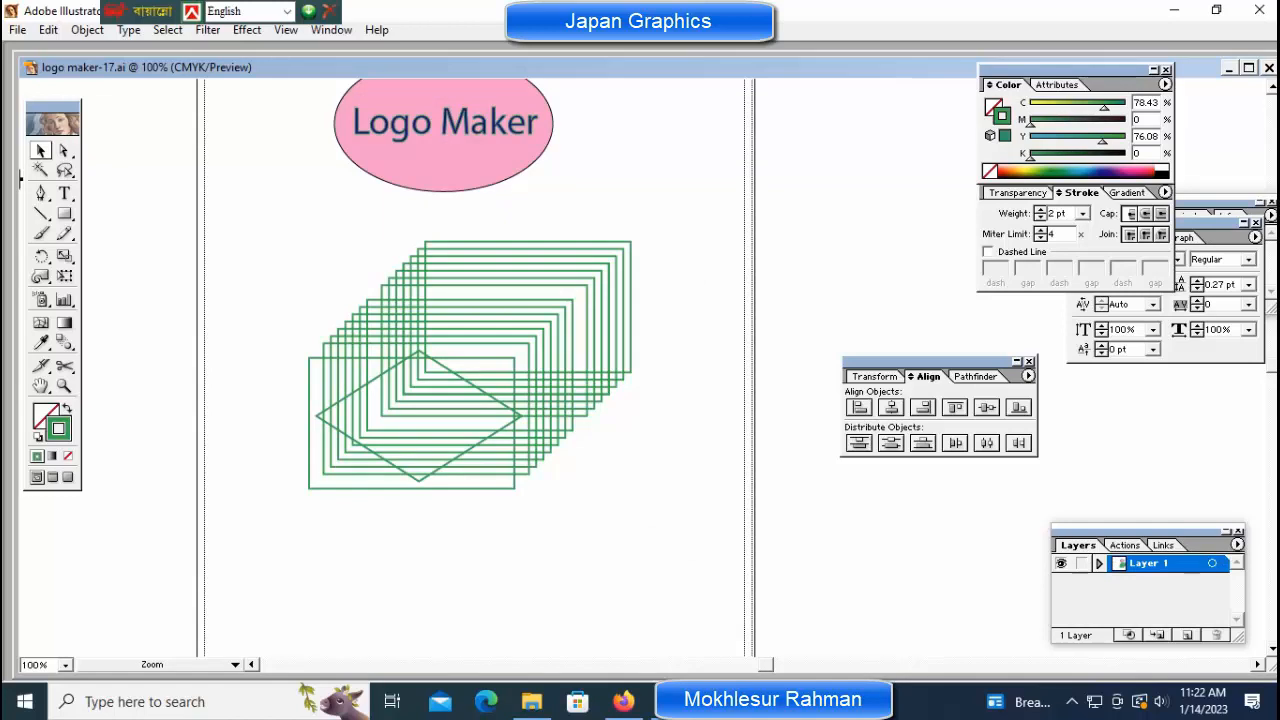
key("space")
left_click_drag(20, 178, 85, 130)
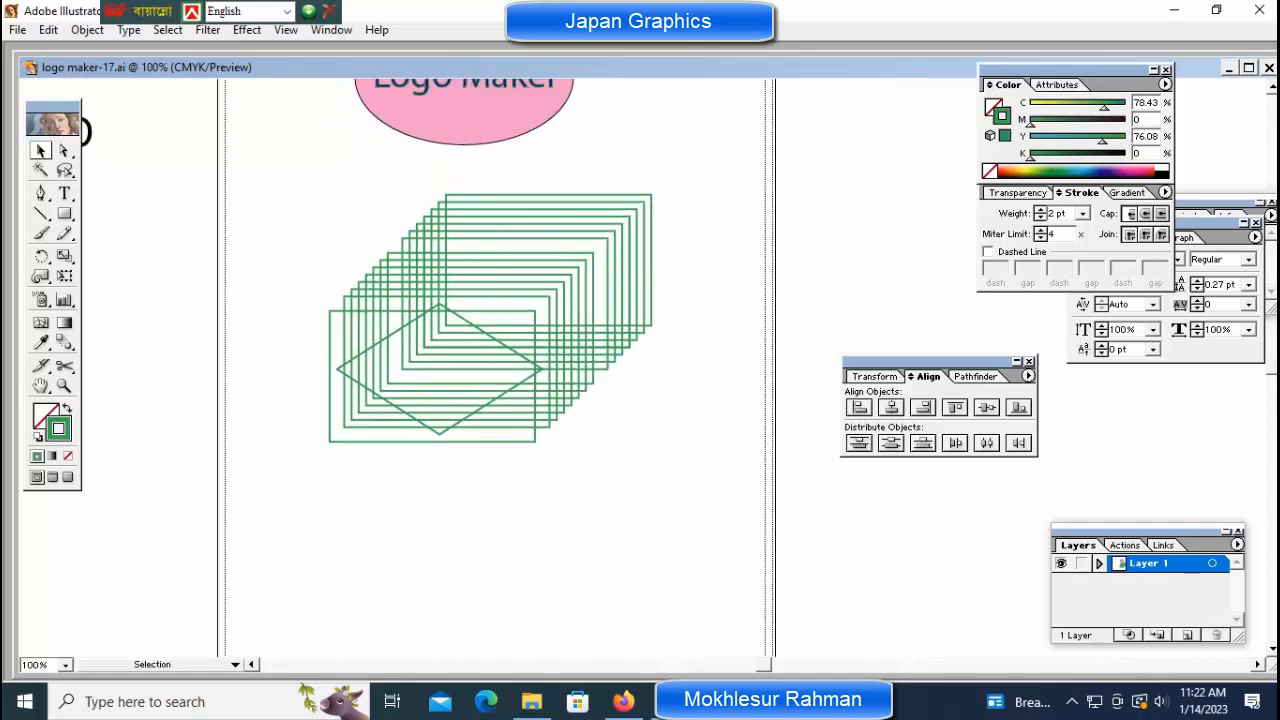
key("ctrl+space")
left_click(596, 307, "ctrl")
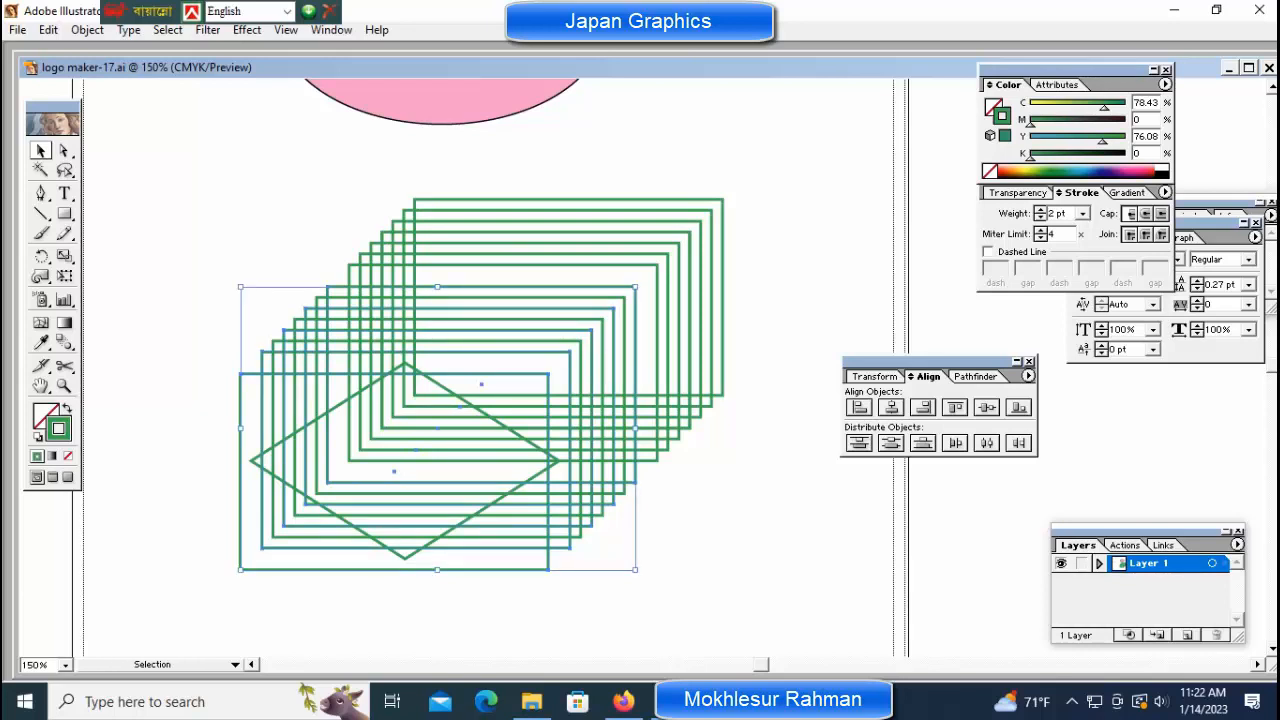
left_click(1146, 102)
type("0")
key("Tab")
type("100")
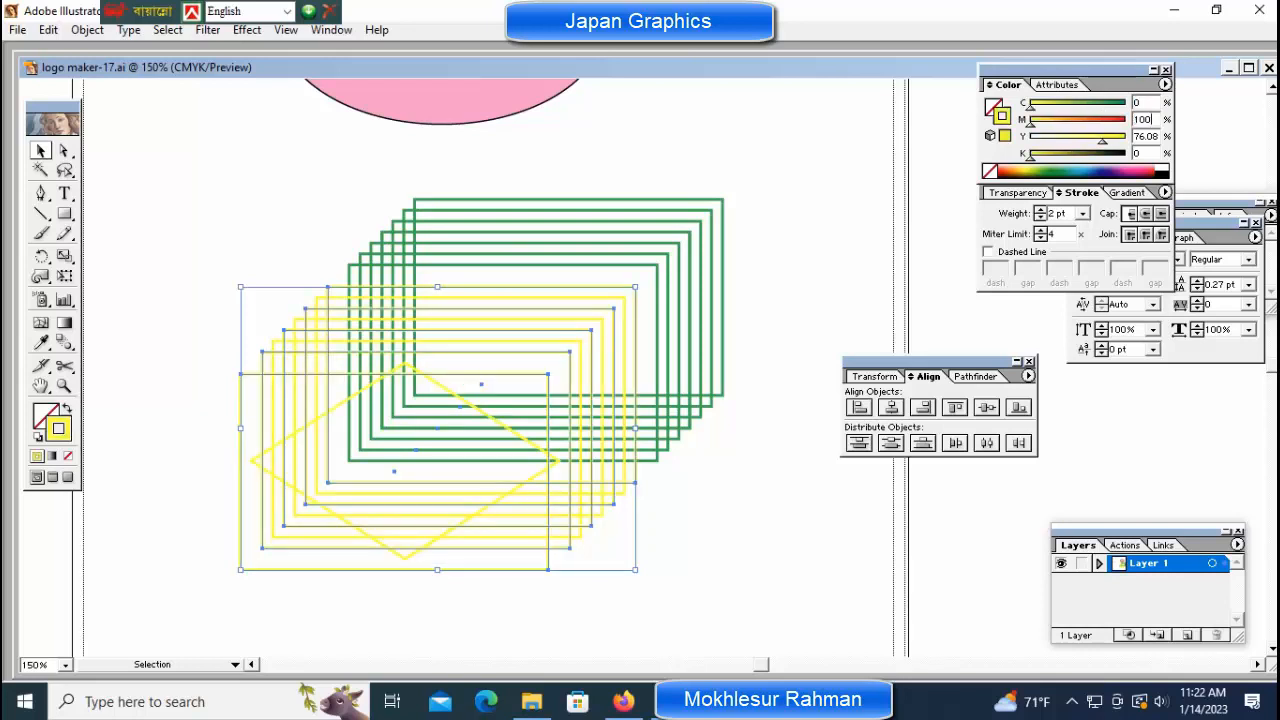
key("Tab")
type("100")
key("Tab")
key("Return")
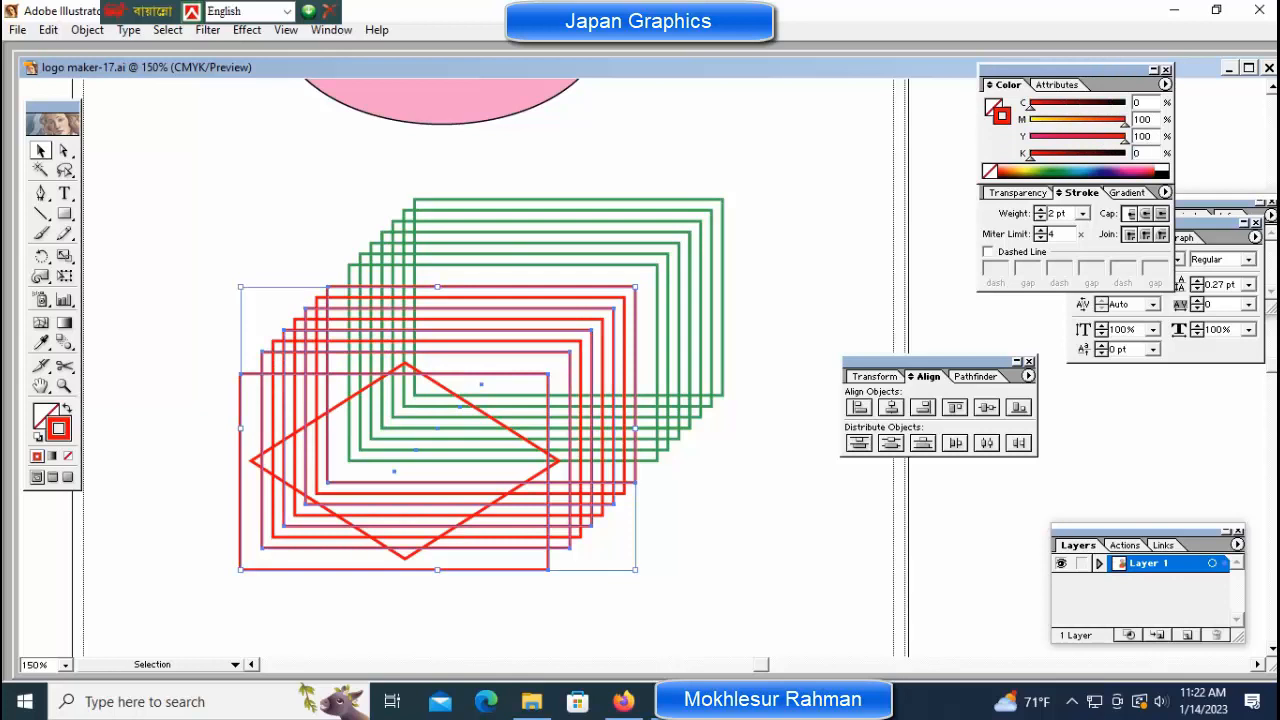
key("ctrl+shift+a")
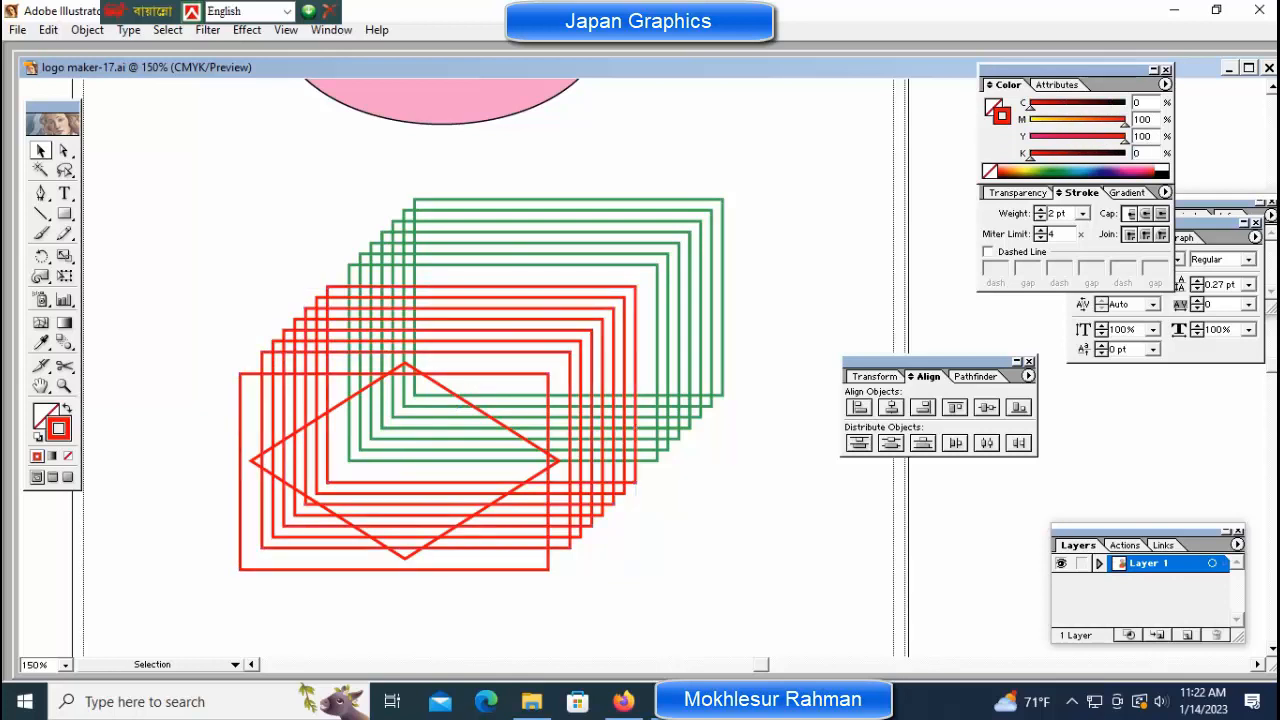
Add the text "Bee House" in the empty area of the page below the rectangle stack
key("ctrl+0")
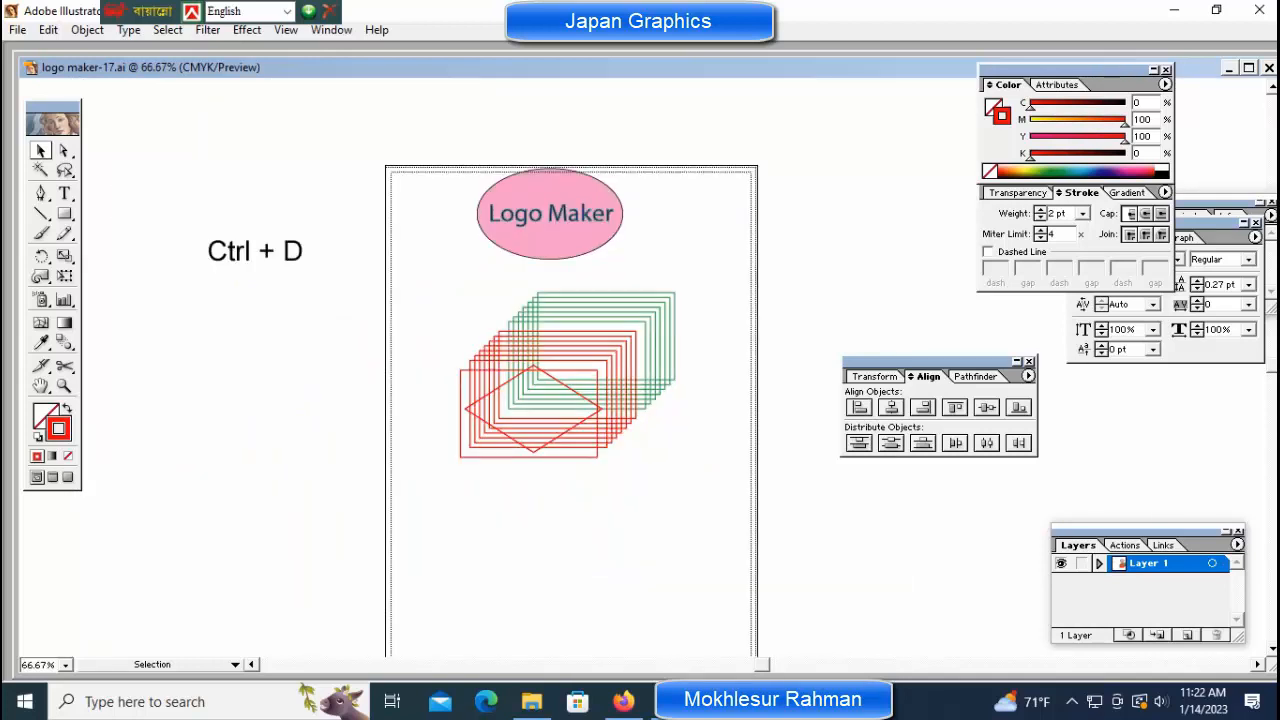
key("ctrl+1")
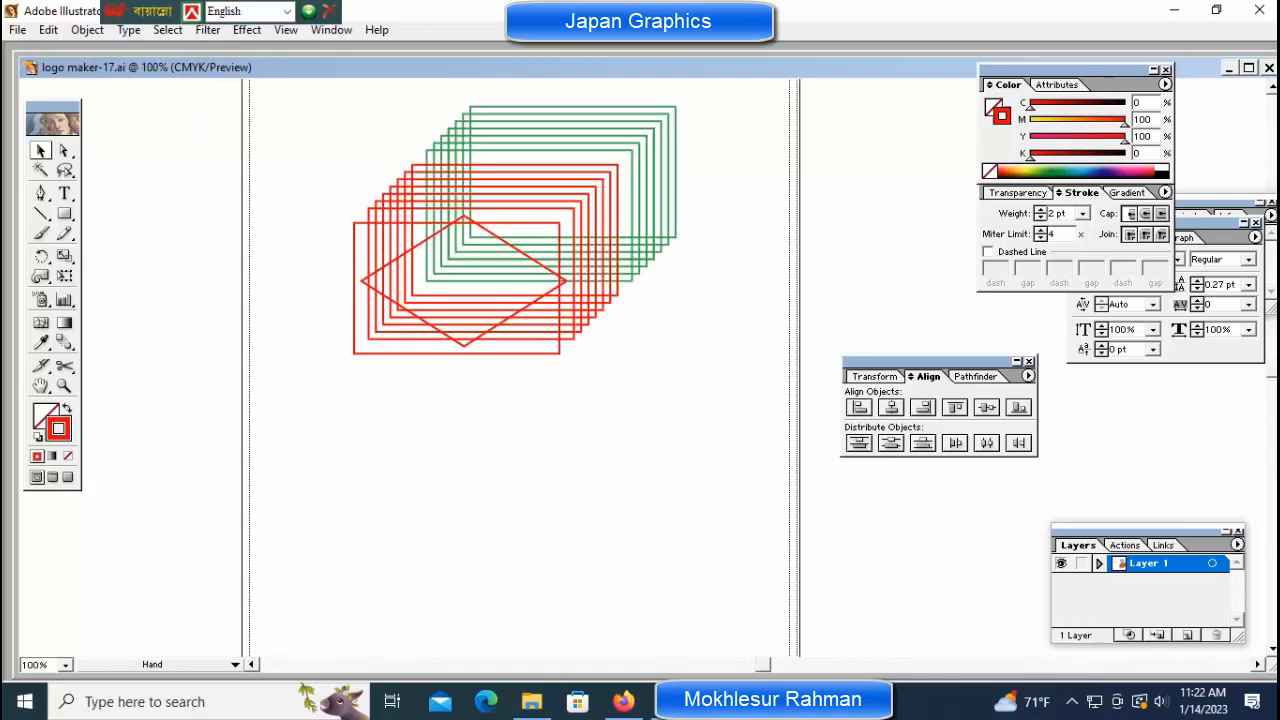
scroll(514, 280, "up", 4)
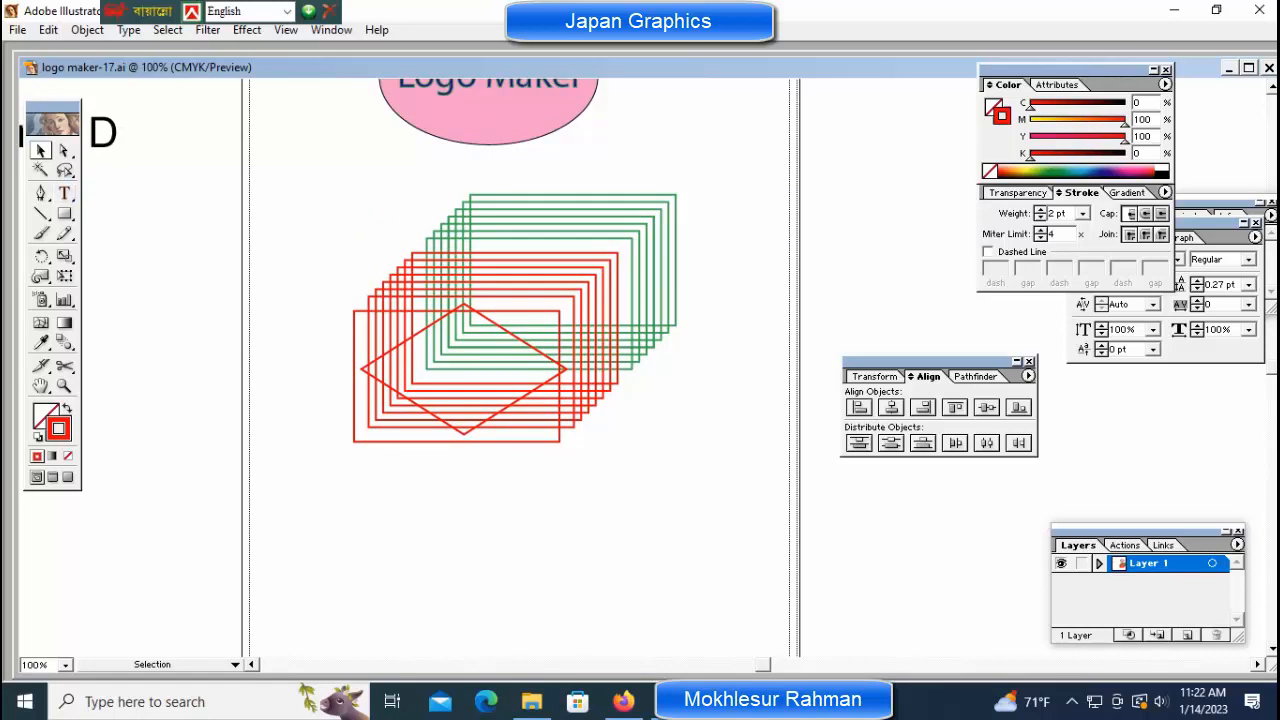
left_click(64, 193)
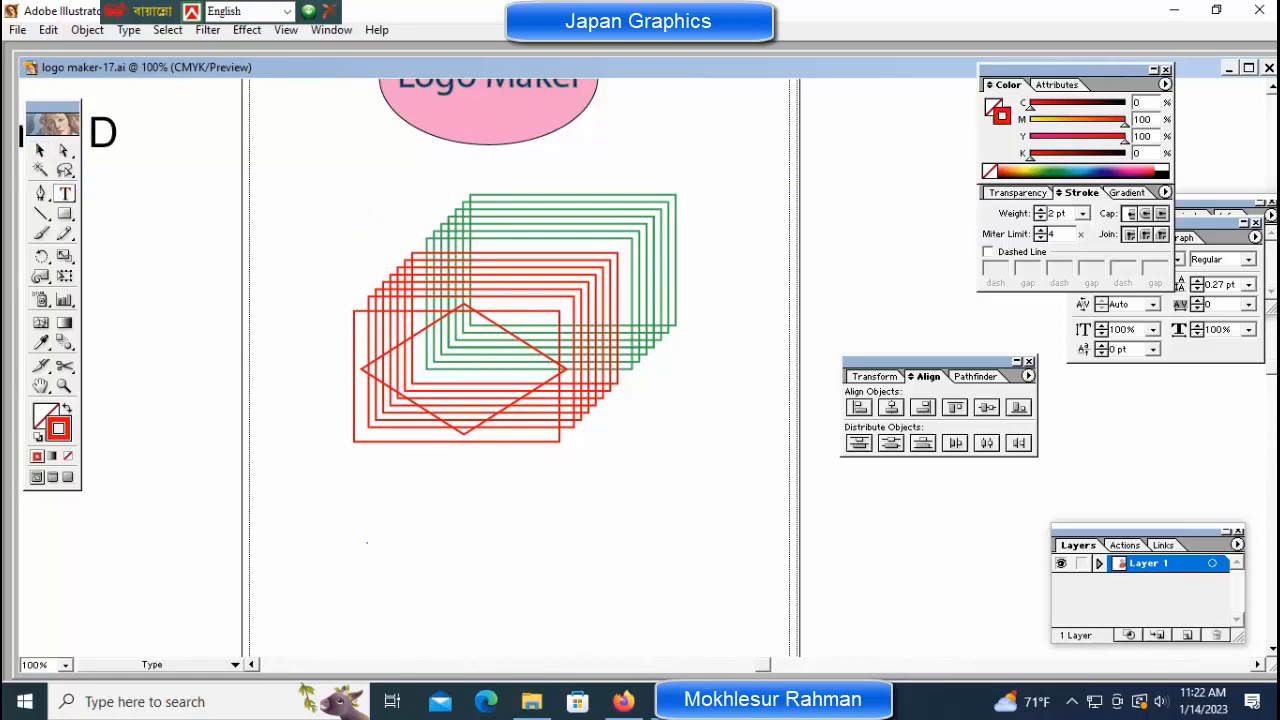
left_click(367, 543)
type("B")
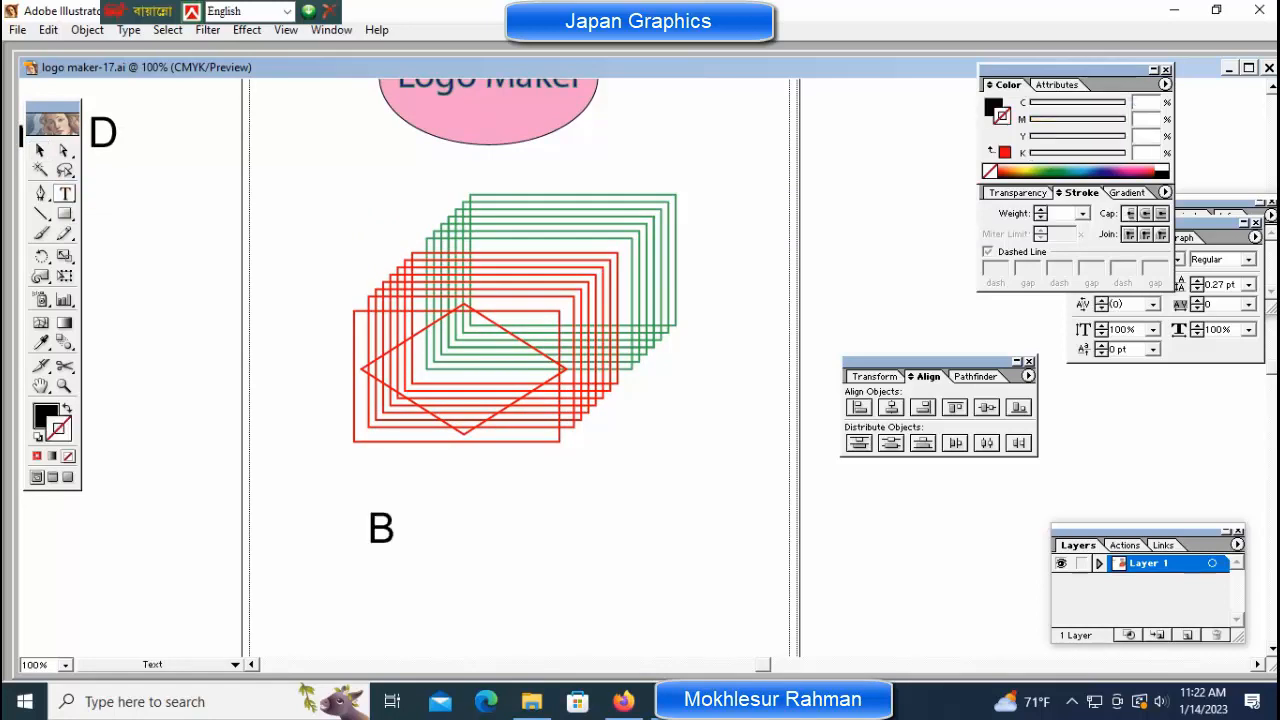
type("ee H")
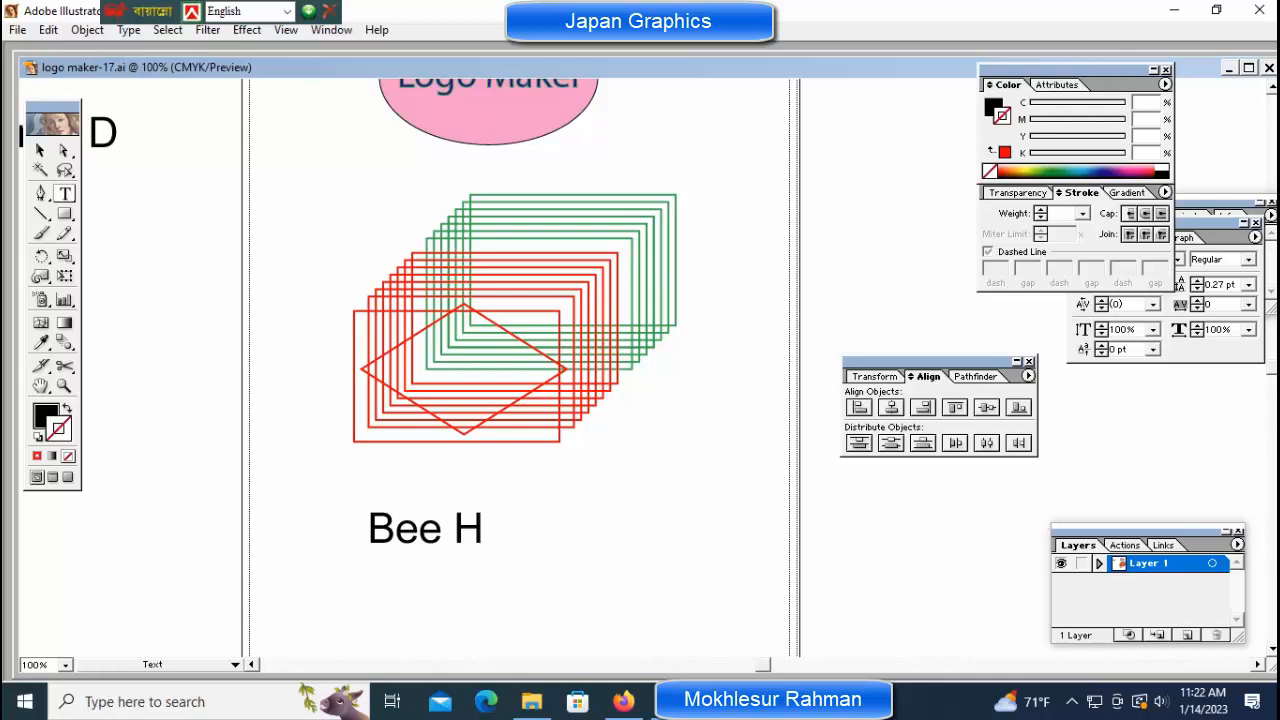
type("ouse")
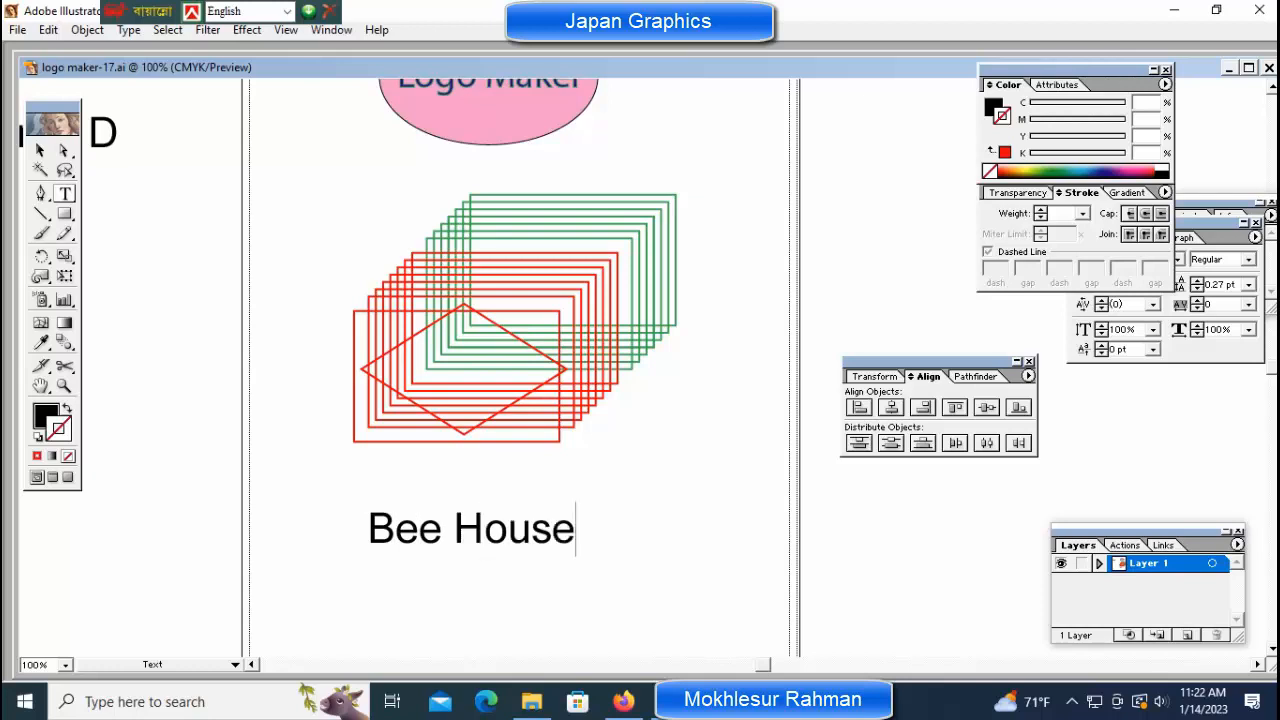
key("ctrl+Return")
Narrow the "Bee House" text to about 73% horizontal scale and place it just below the front red rectangle
left_click_drag(575, 500, 467, 460)
key("ctrl+shift+a")
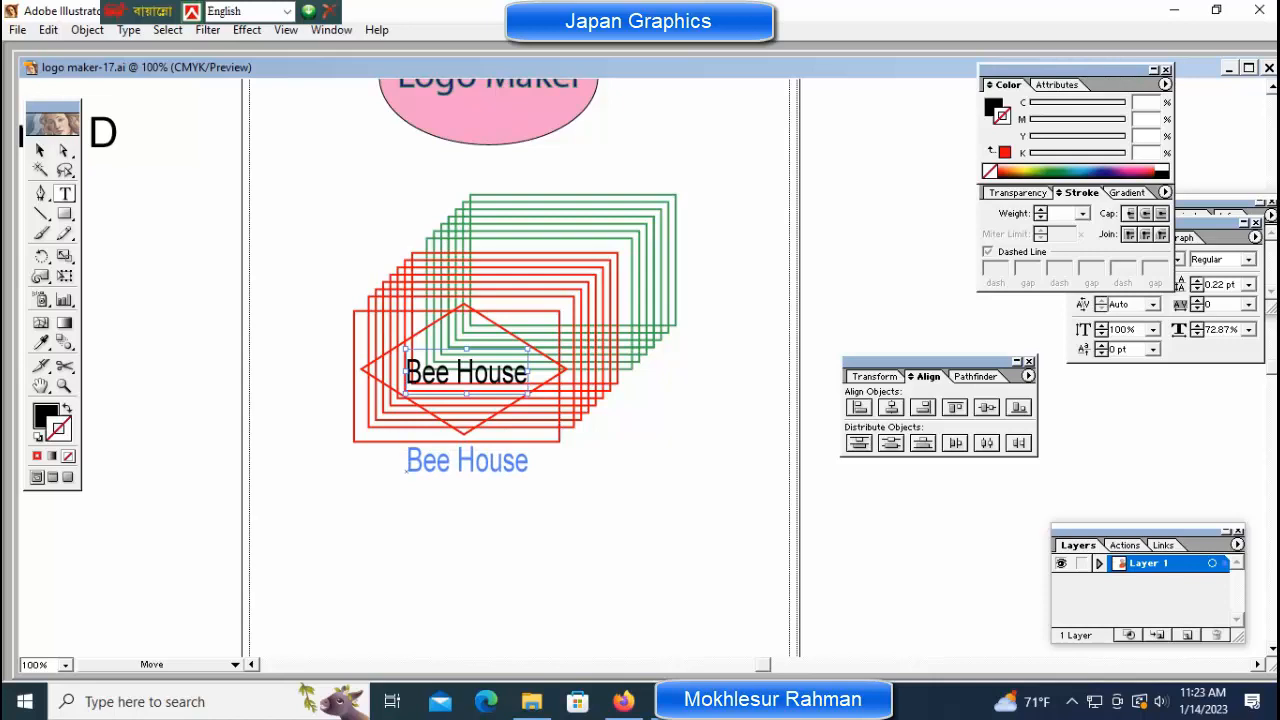
left_click_drag(467, 460, 467, 463)
key("ctrl+shift+a")
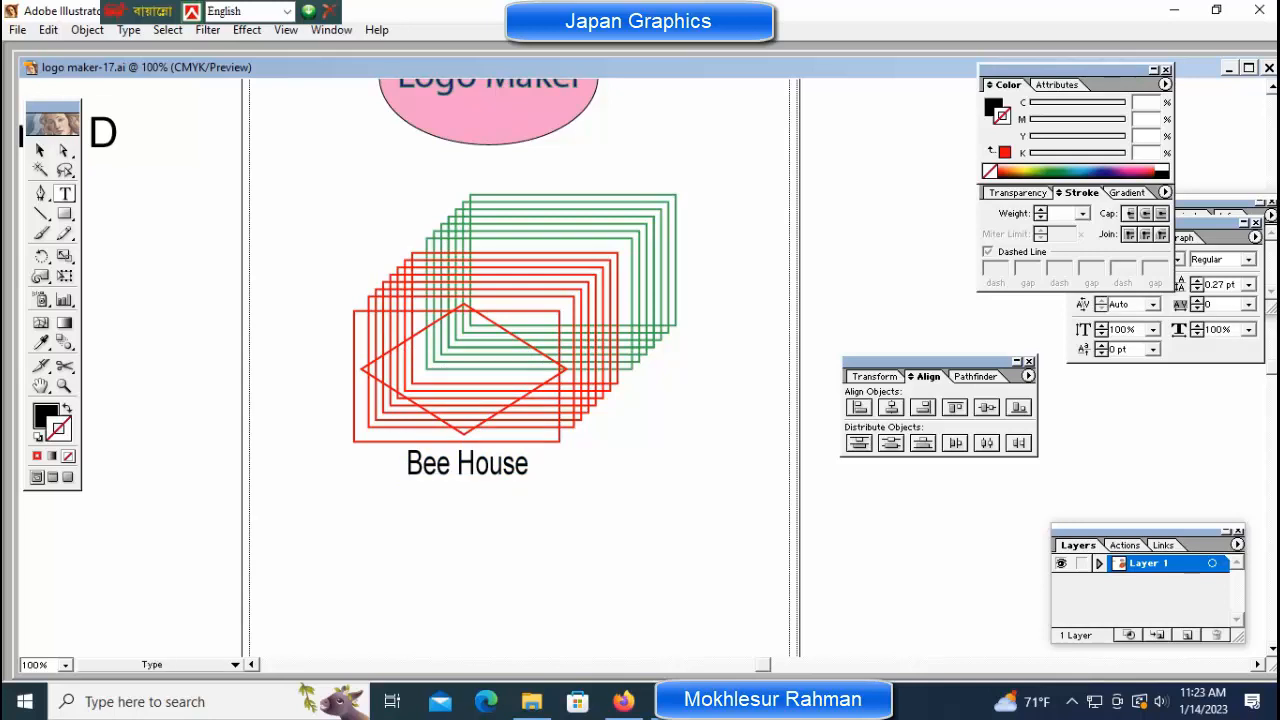
Nudge the "Bee House" text slightly farther down from the front red rectangle
left_click(559, 420, "ctrl")
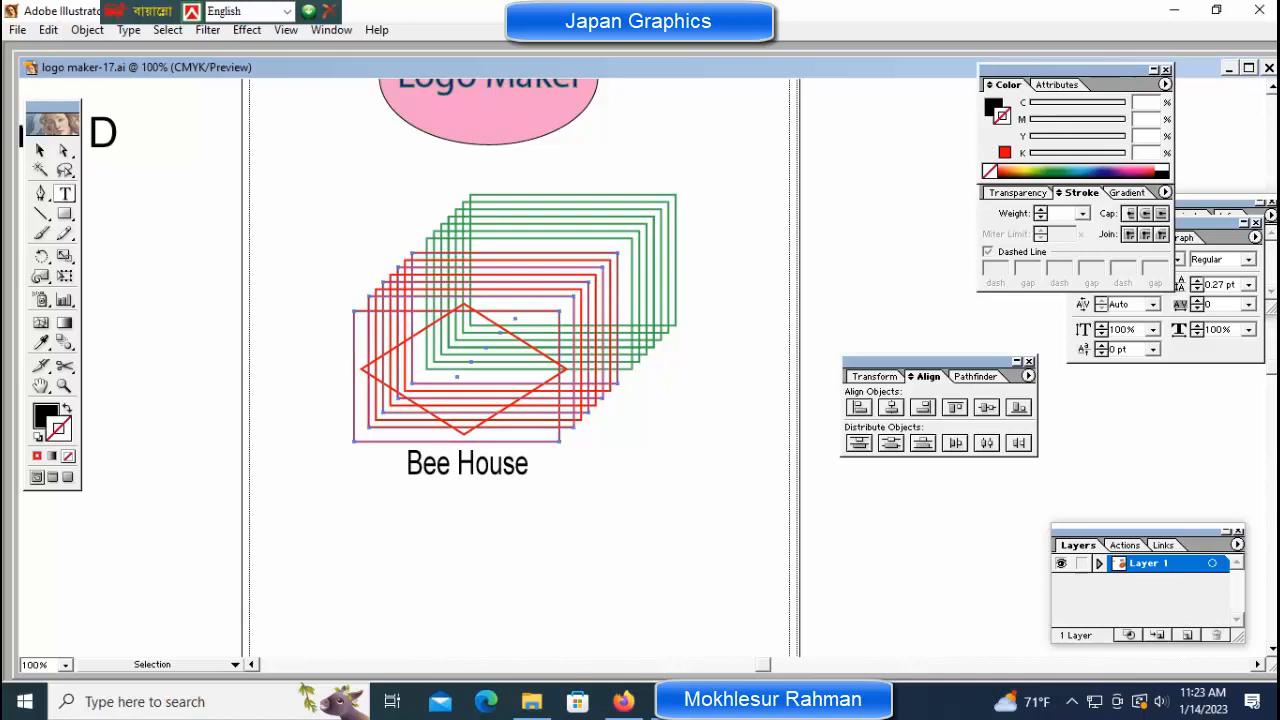
key("ctrl+shift+a")
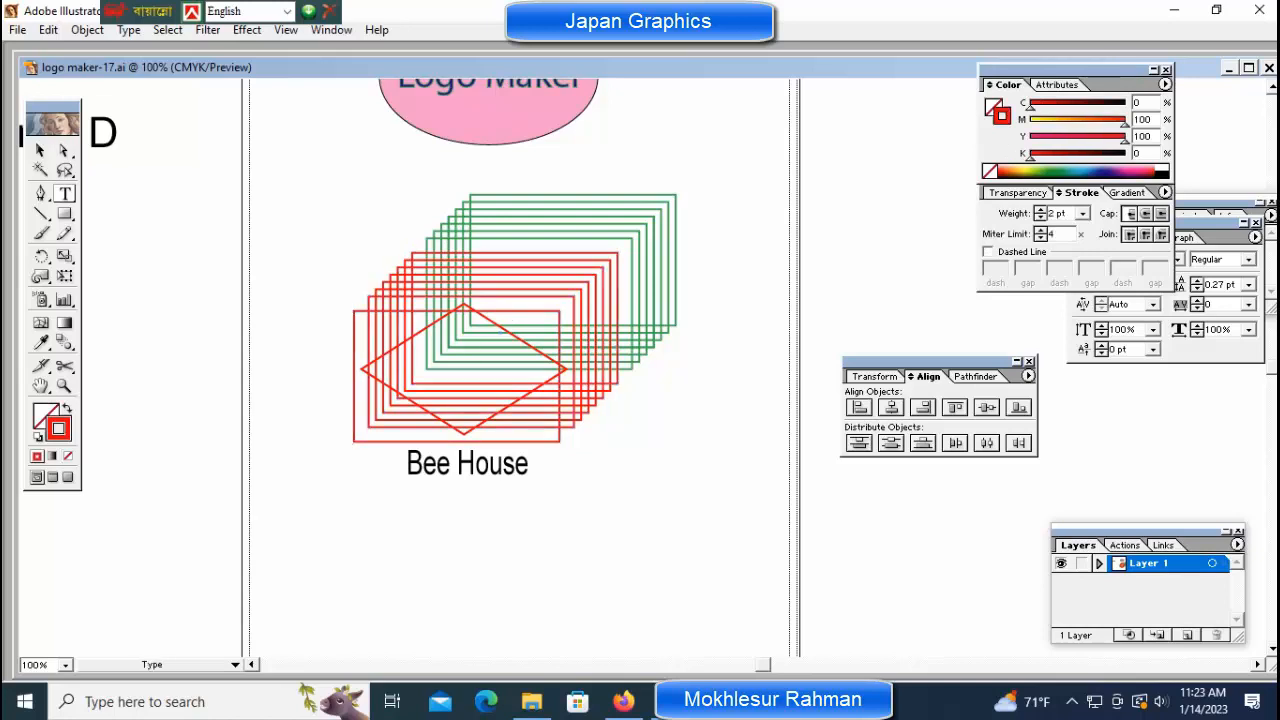
left_click(467, 463, "ctrl")
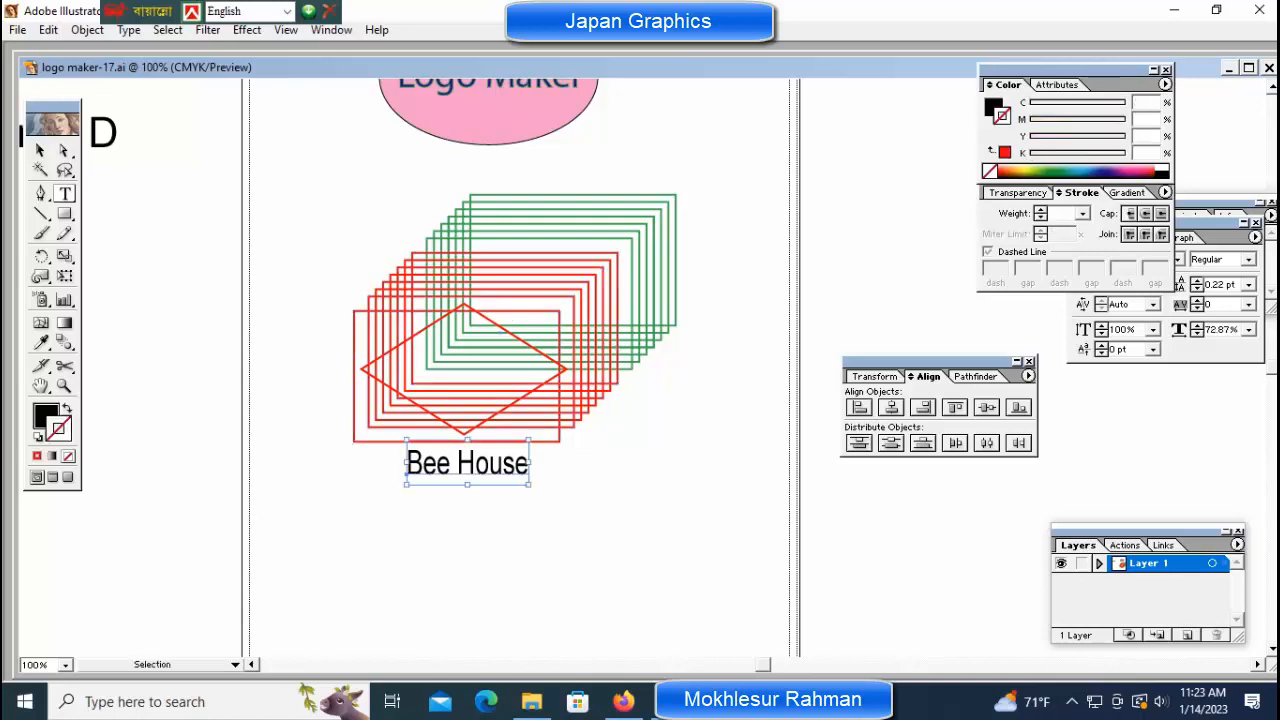
key("Down")
key("Down")
key("Down")
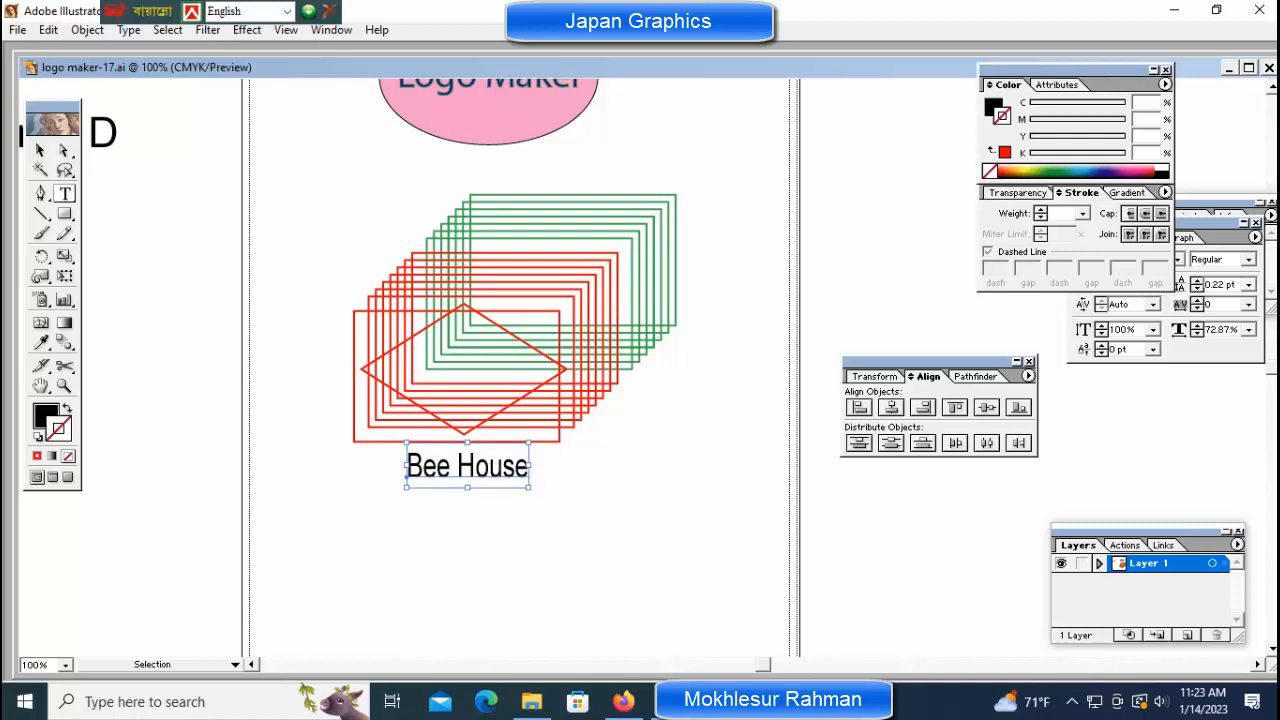
Draw a black rounded rectangle that covers the "Bee House" text below the rectangle stack
key("ctrl+shift+a")
left_click(64, 213)
left_click_drag(64, 213, 106, 217)
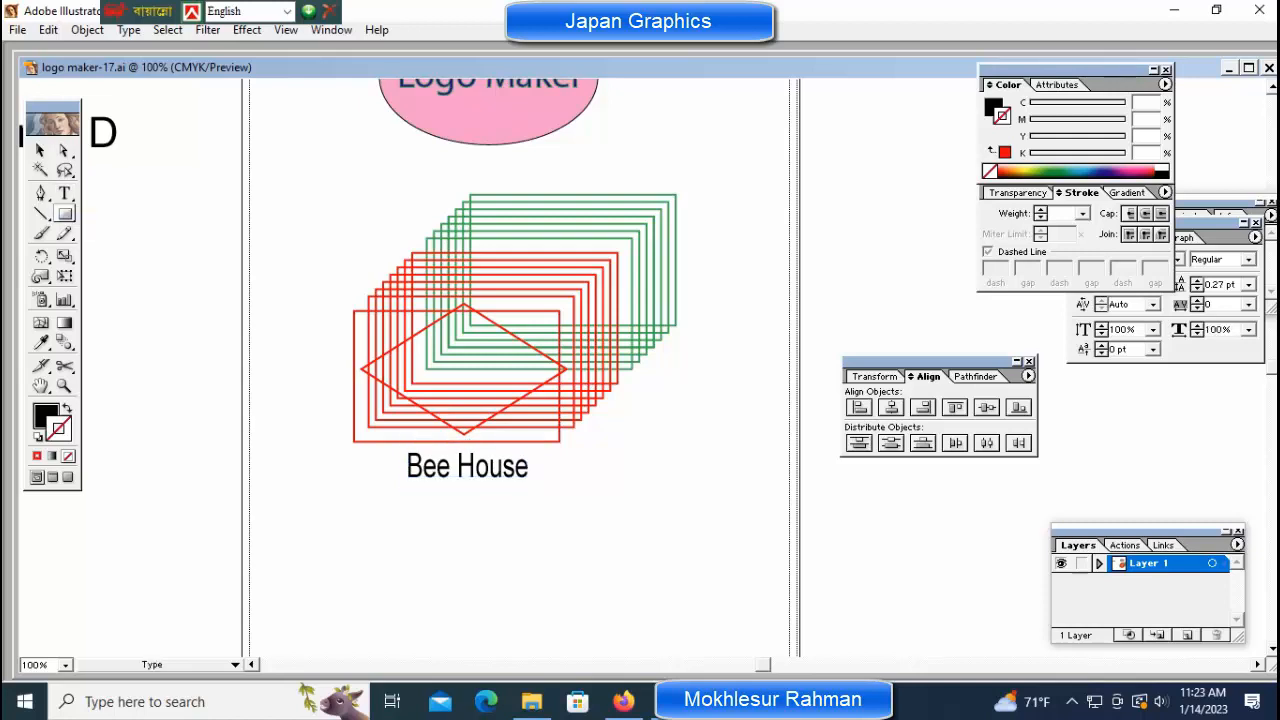
left_click_drag(399, 451, 548, 490)
key("ctrl+plus")
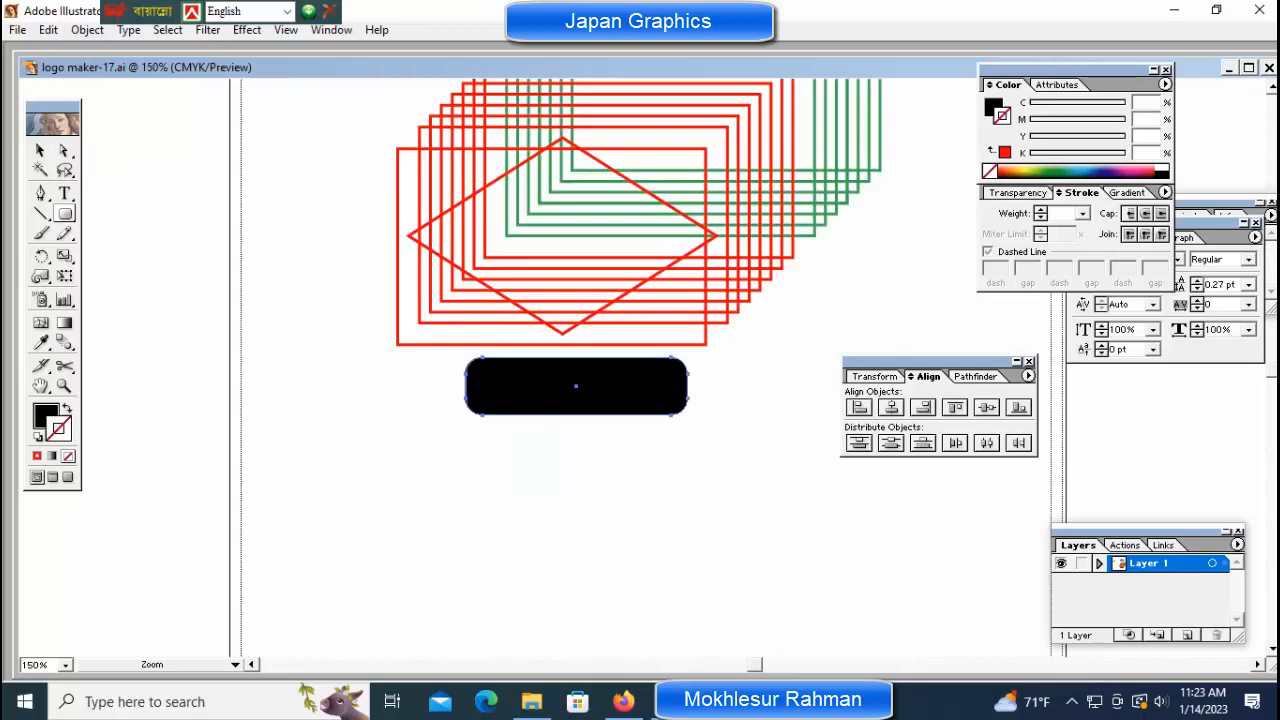
Show the artwork in outline view and enlarge the rounded rectangle slightly to the left and upward around the text
key("ctrl+y")
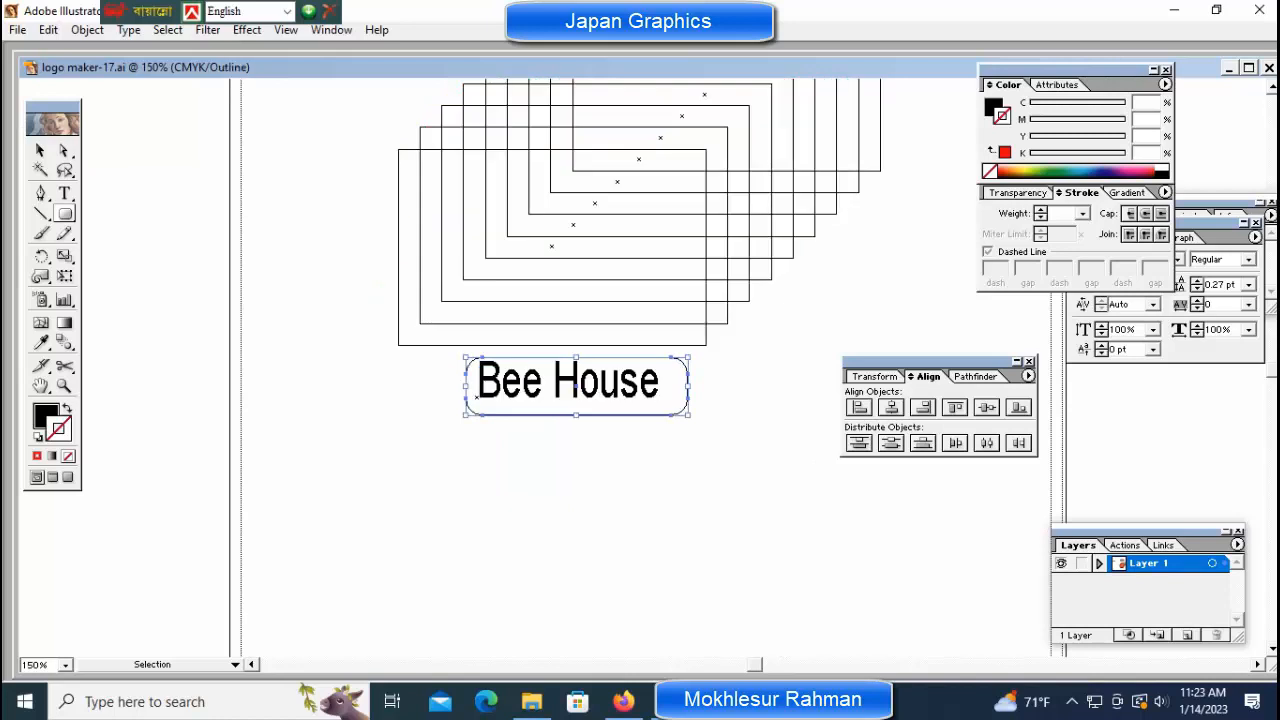
left_click_drag(466, 386, 455, 386)
left_click_drag(571, 357, 571, 355)
Return to preview view and set both fill and stroke of the "Bee House" text to white
left_click(556, 396)
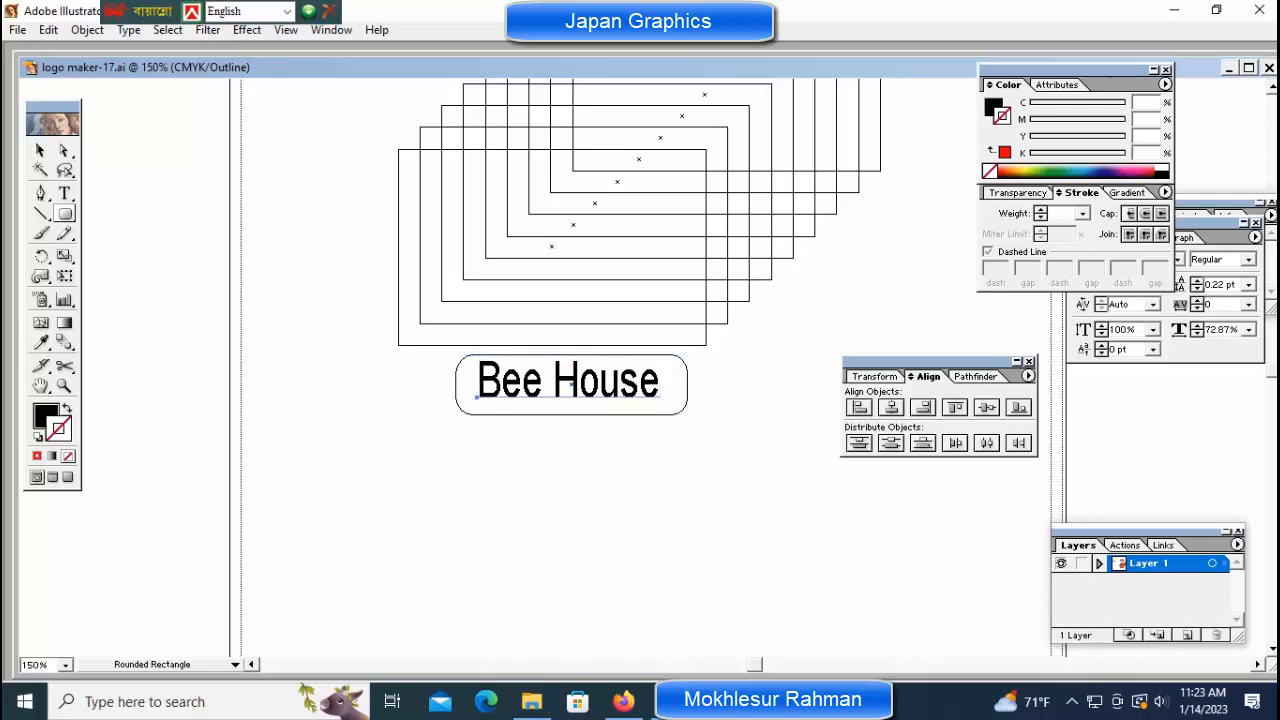
key("ctrl+y")
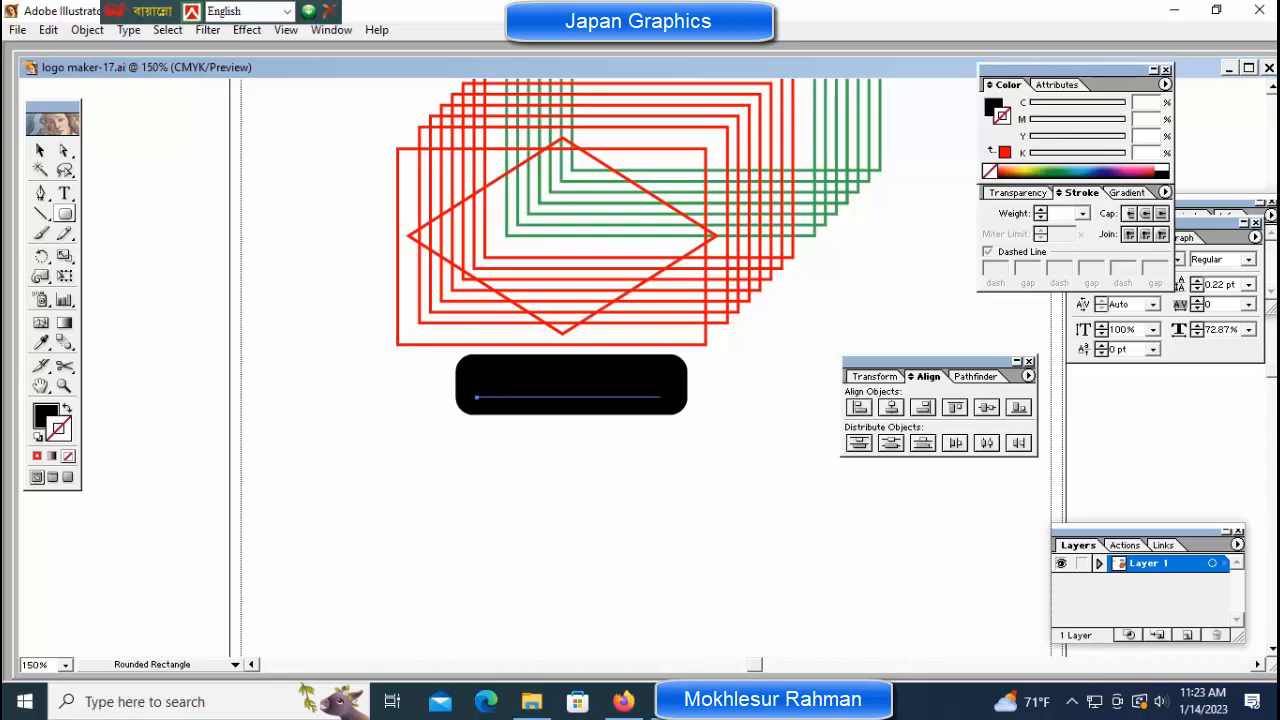
key("d")
key("shift+x")
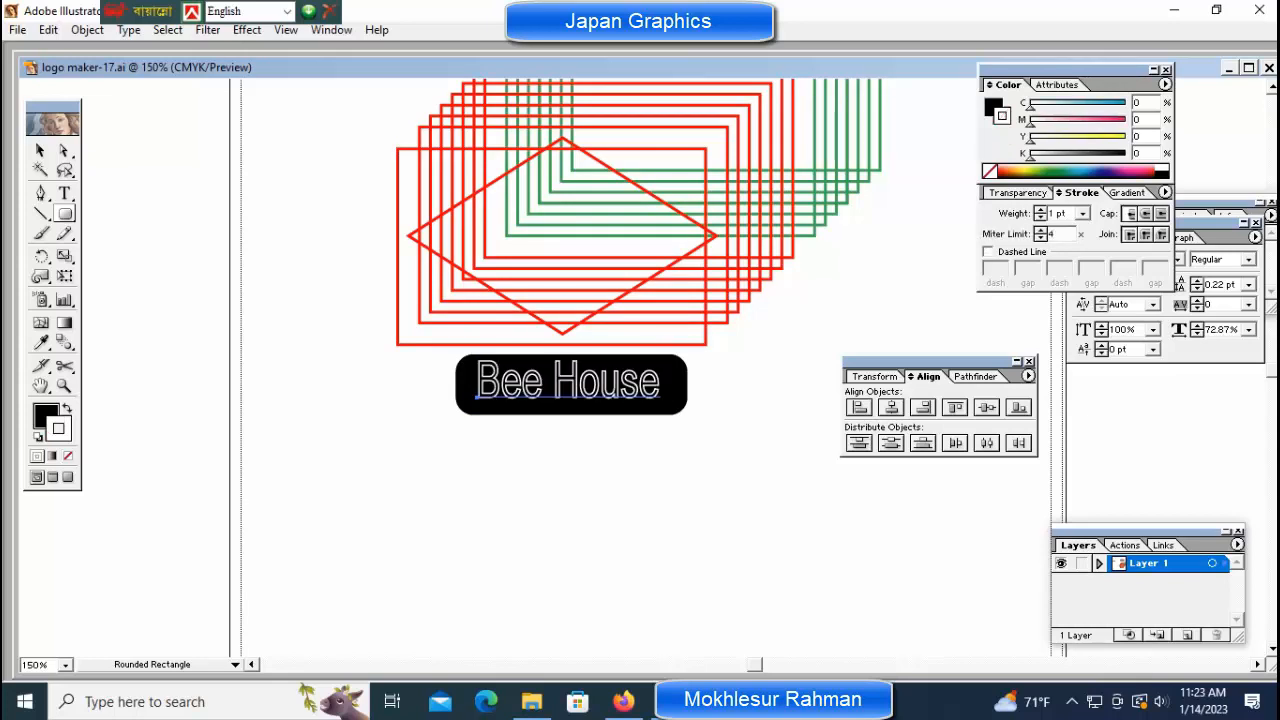
key("x")
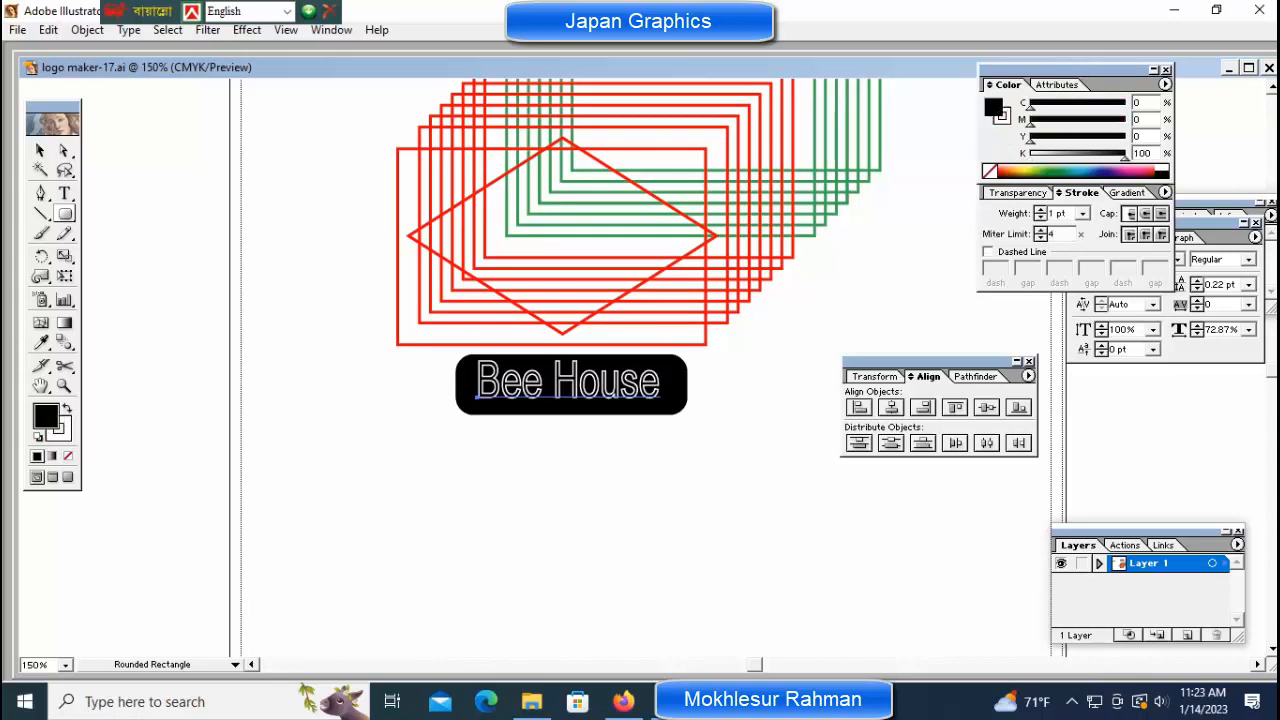
left_click(1161, 167)
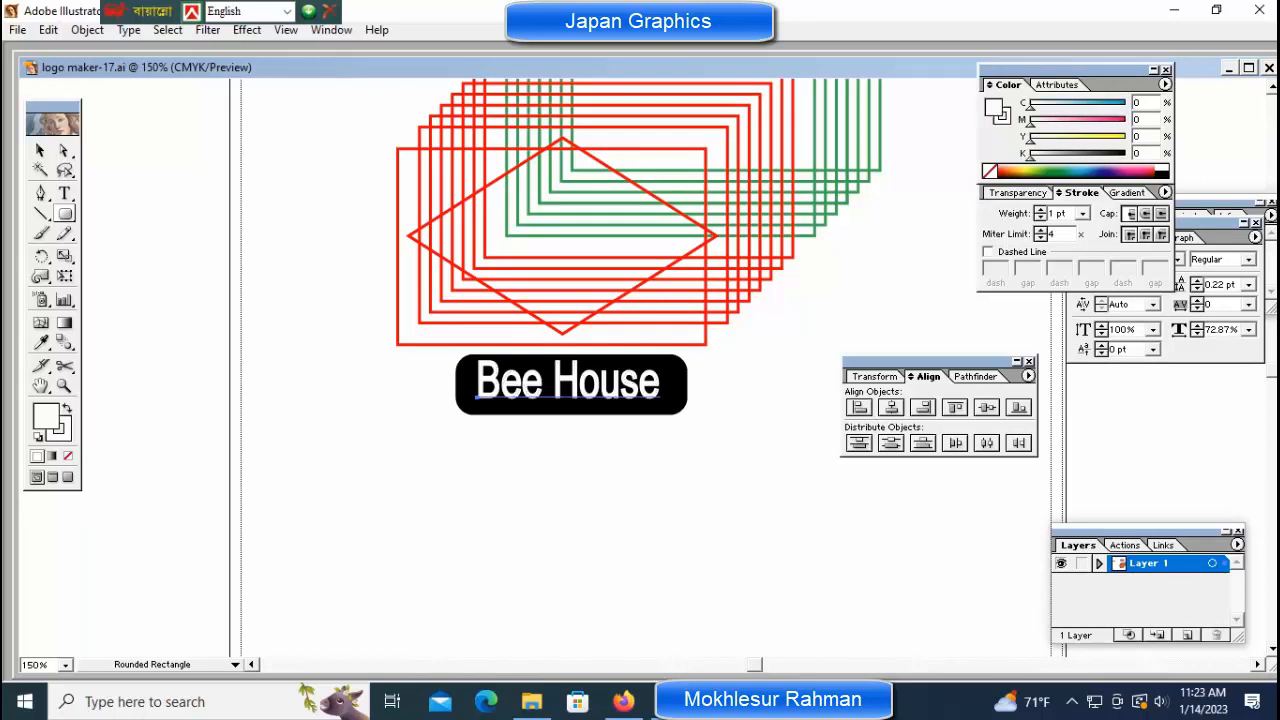
key("ctrl+shift+a")
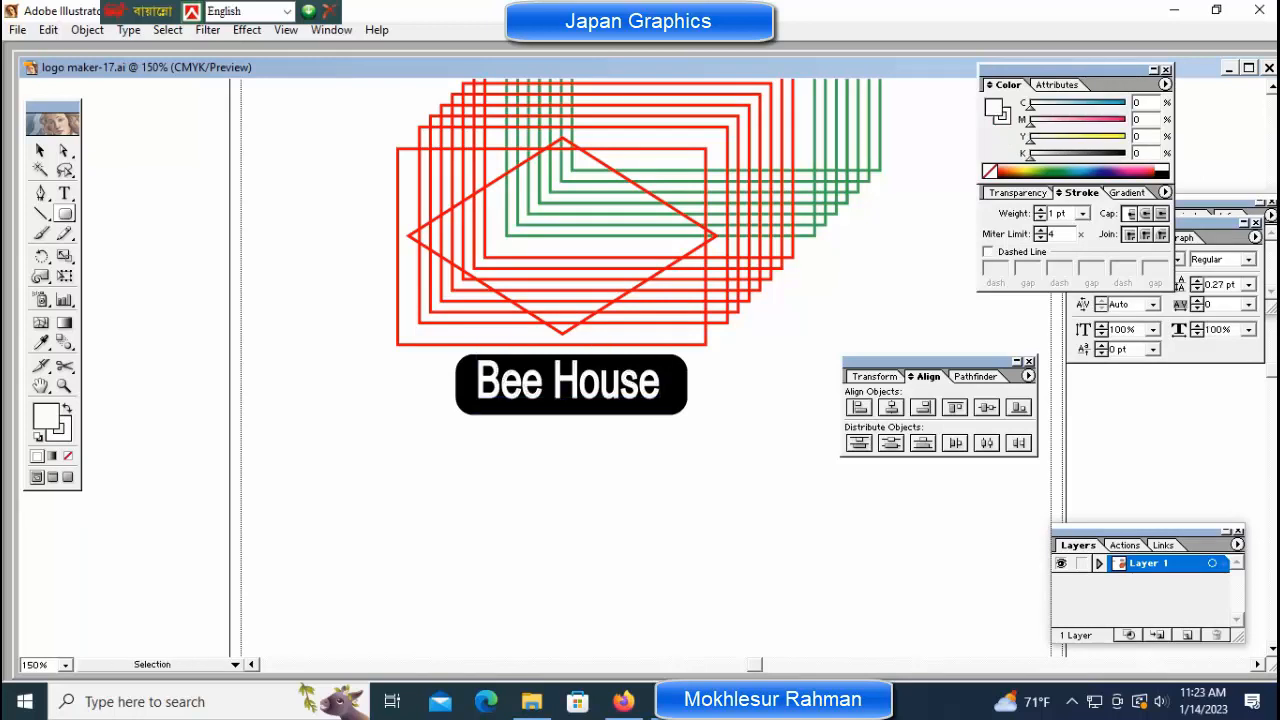
Examine the finished Bee House logo at several magnifications, both close up and within the whole page
key("ctrl+minus")
key("ctrl+minus")
key("ctrl+minus")
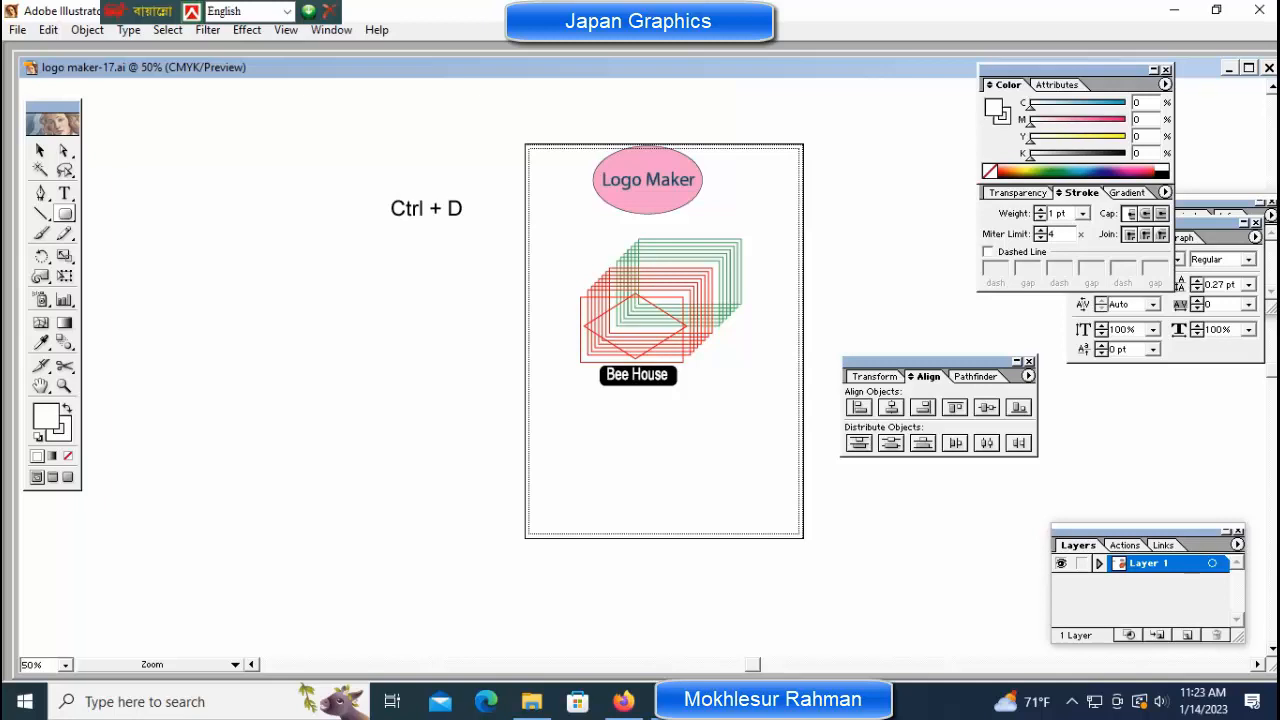
left_click_drag(664, 340, 416, 340)
key("ctrl+space")
left_click(470, 344, "ctrl")
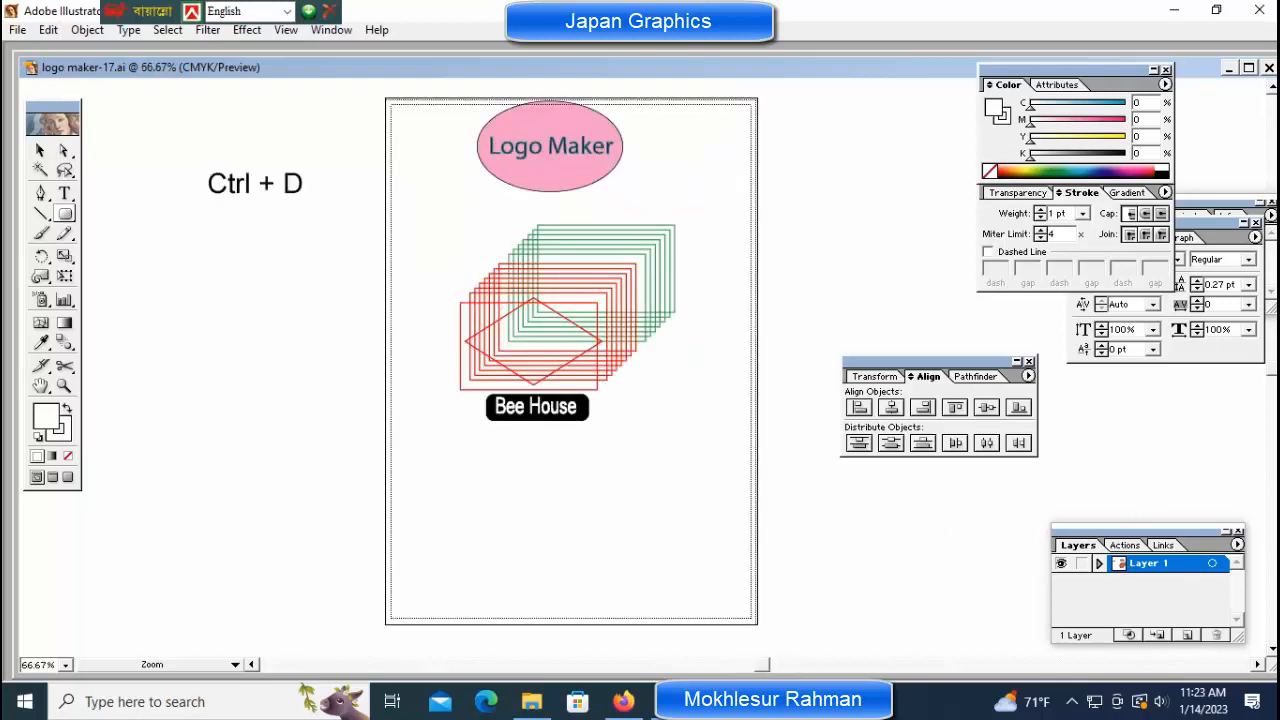
left_click(654, 324, "ctrl")
left_click(654, 317, "ctrl")
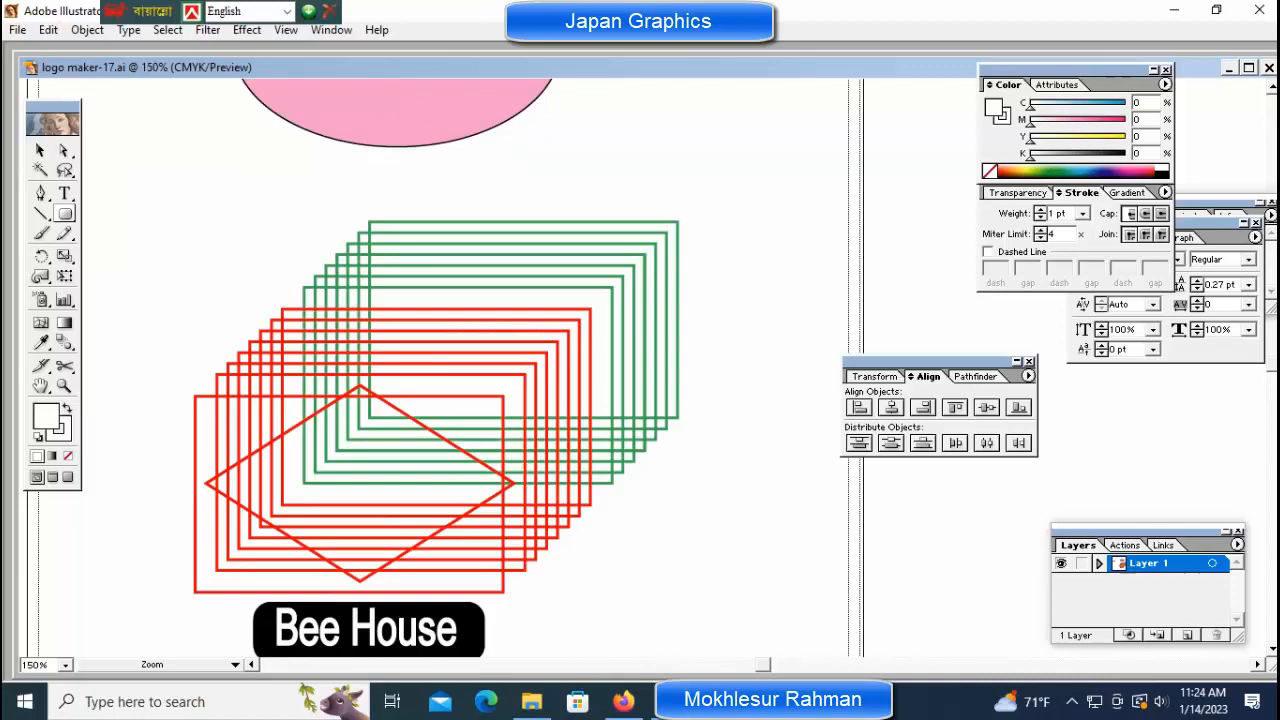
key("ctrl+minus")
key("ctrl+minus")
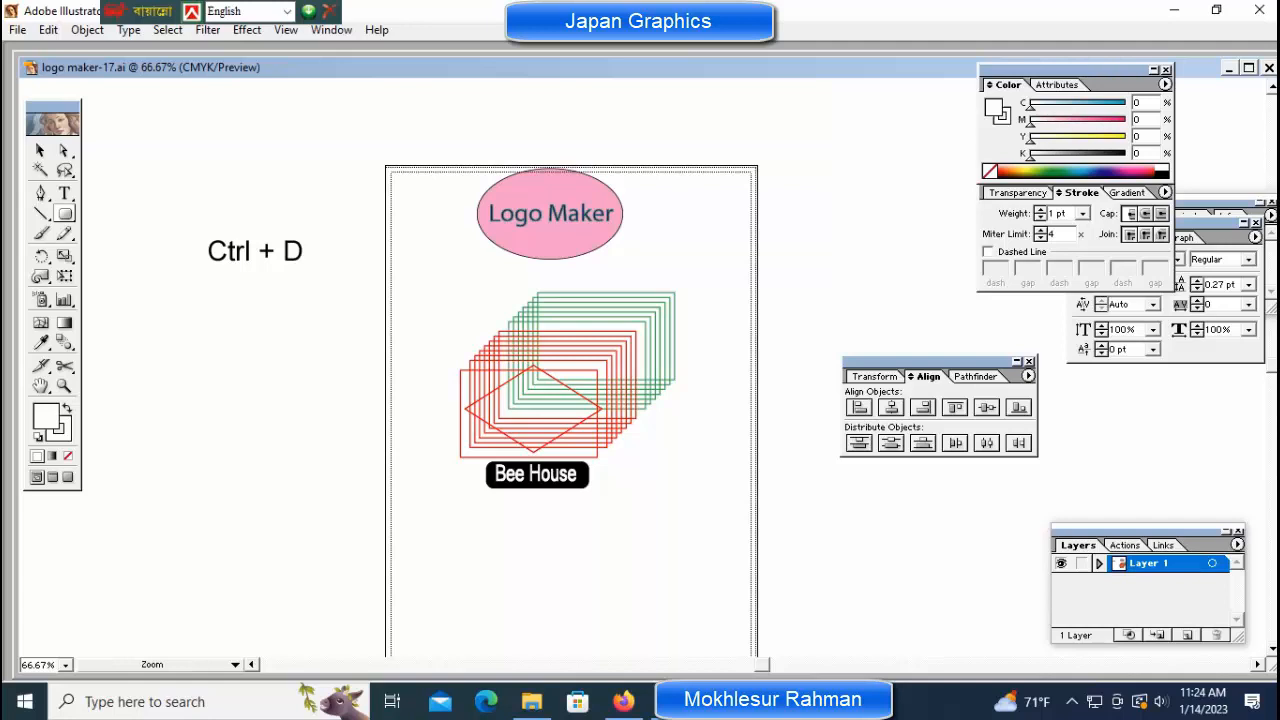
left_click(667, 451, "ctrl")
left_click_drag(667, 451, 555, 451)
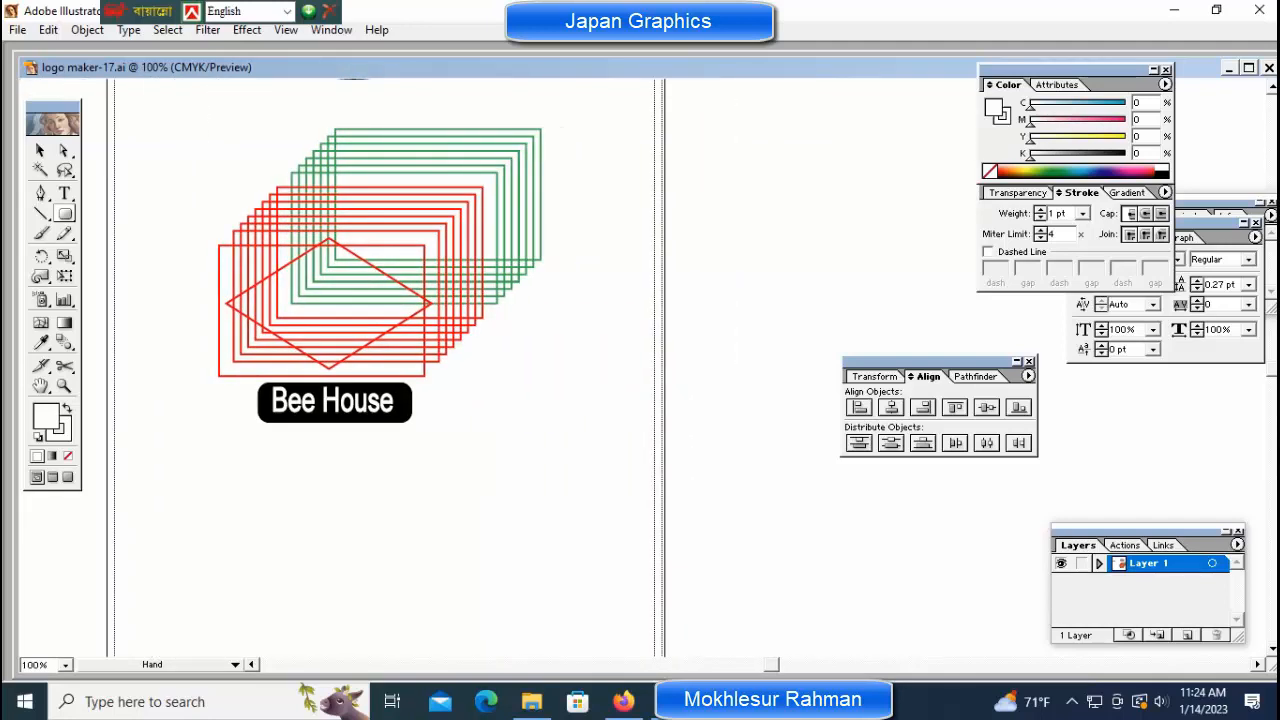
key("ctrl")
key("ctrl+minus")
key("ctrl+minus")
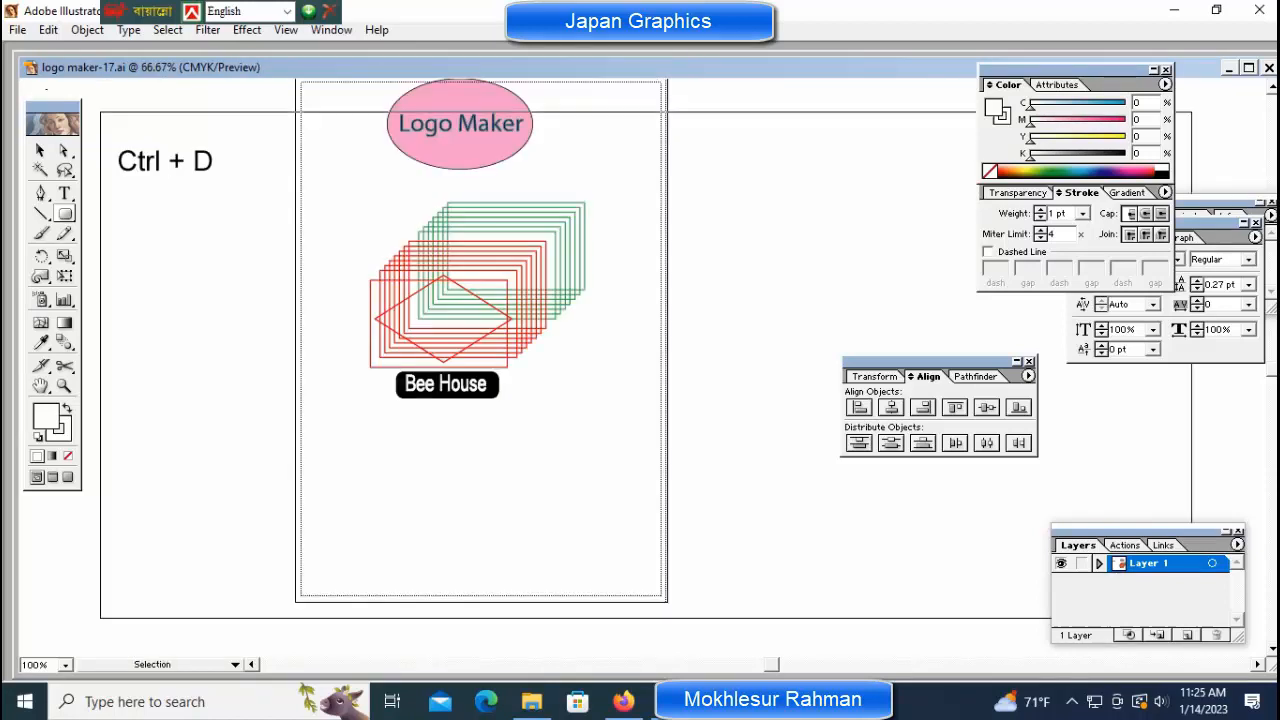
Draw a small horizontal ellipse in the empty area to the lower right of the "Bee House" label
key("ctrl+plus")
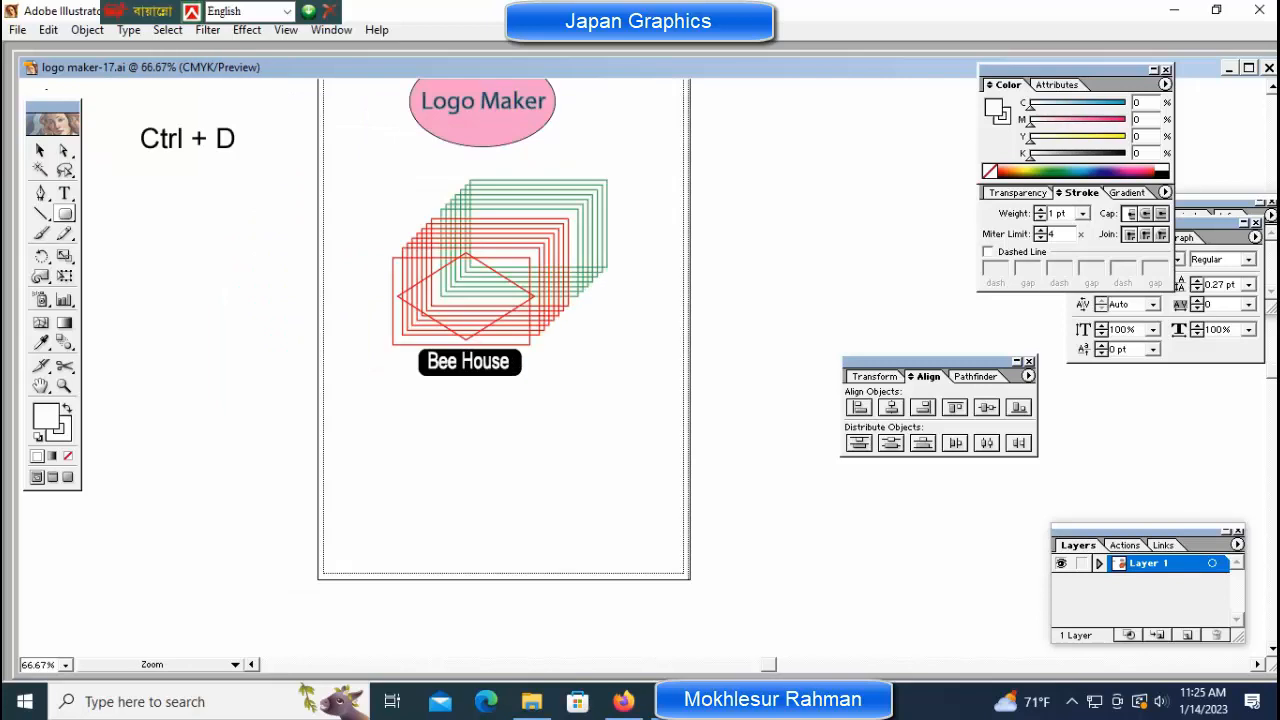
key("ctrl+plus")
scroll(400, 360, "right", 4)
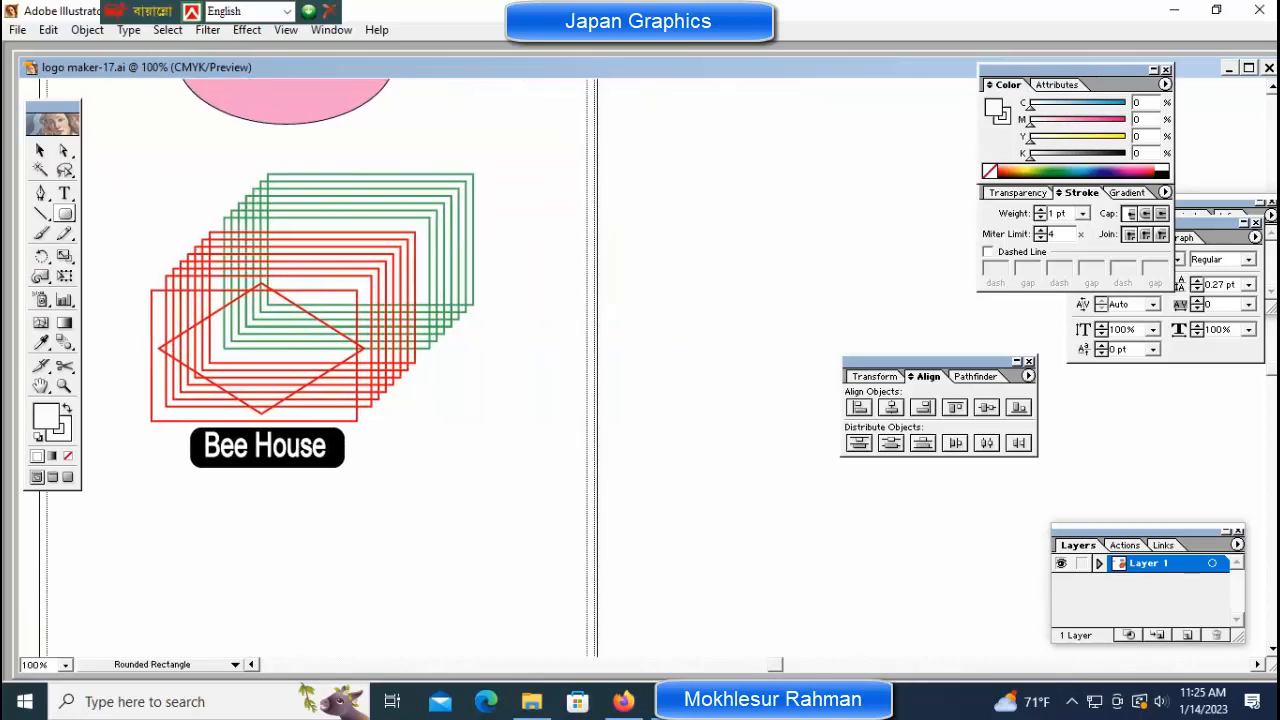
left_click(65, 214)
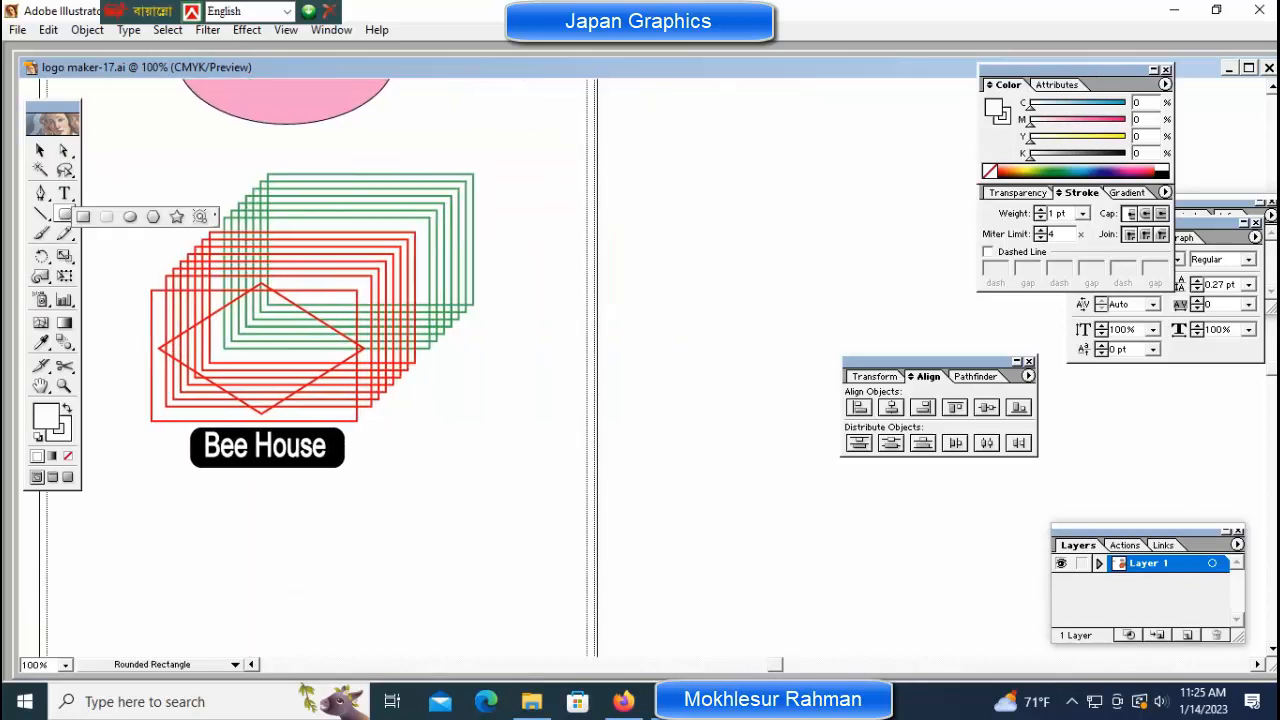
left_click_drag(65, 214, 130, 216)
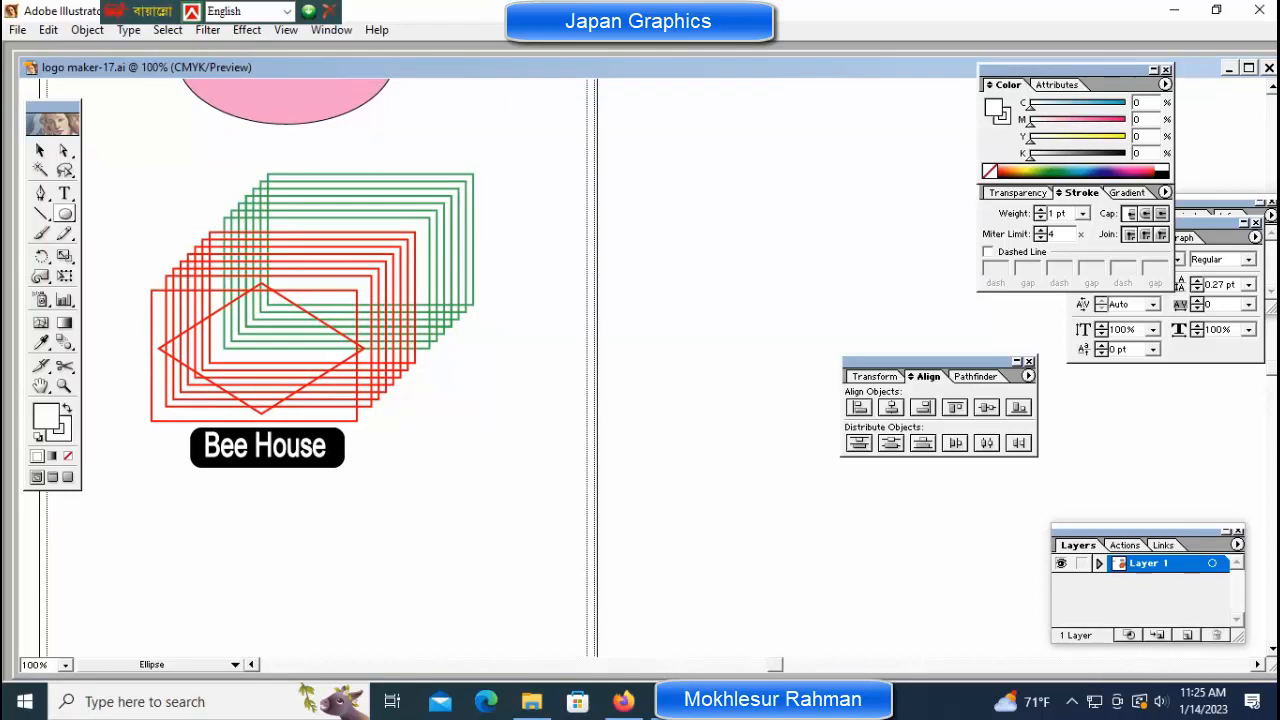
mouse_move(547, 394)
left_mouse_down()
mouse_move(596, 444)
mouse_move(547, 392)
mouse_move(415, 504)
left_mouse_up()
key("v")
Set the ellipse's stroke to black, K 100, keeping its white fill
key("x")
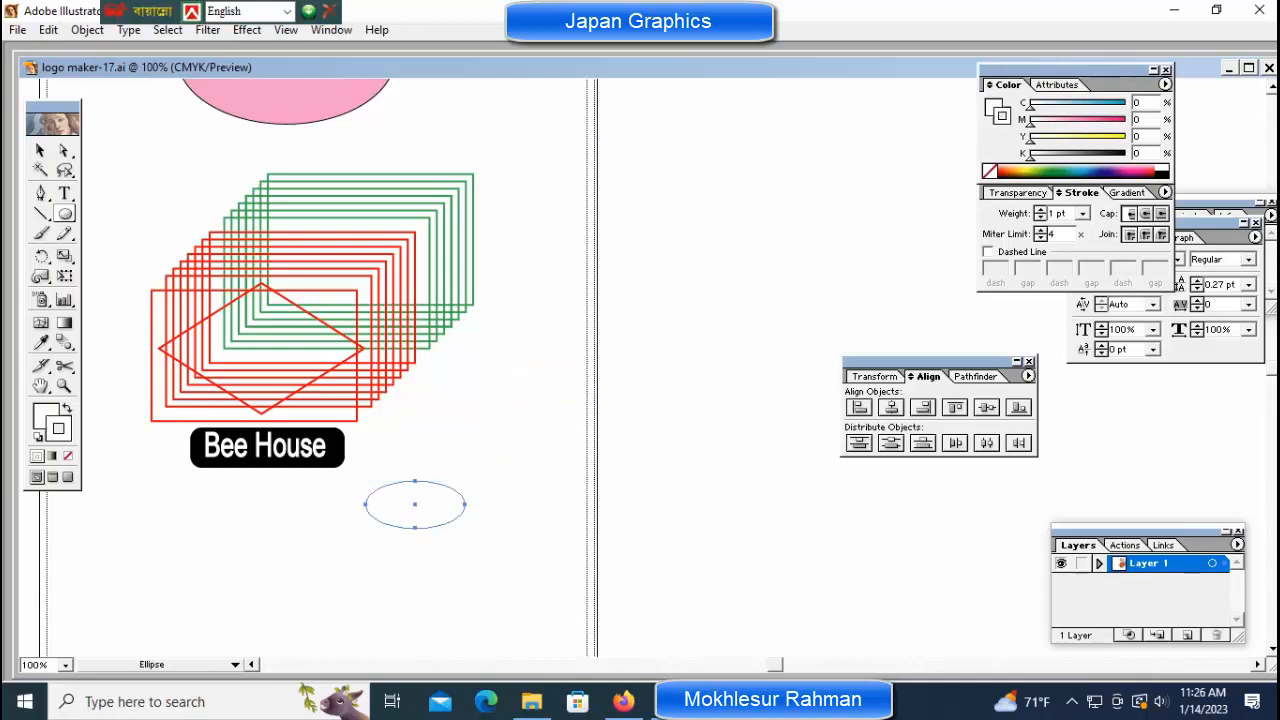
left_click(1161, 172)
key("ctrl+shift+a")
key("ctrl+equal")
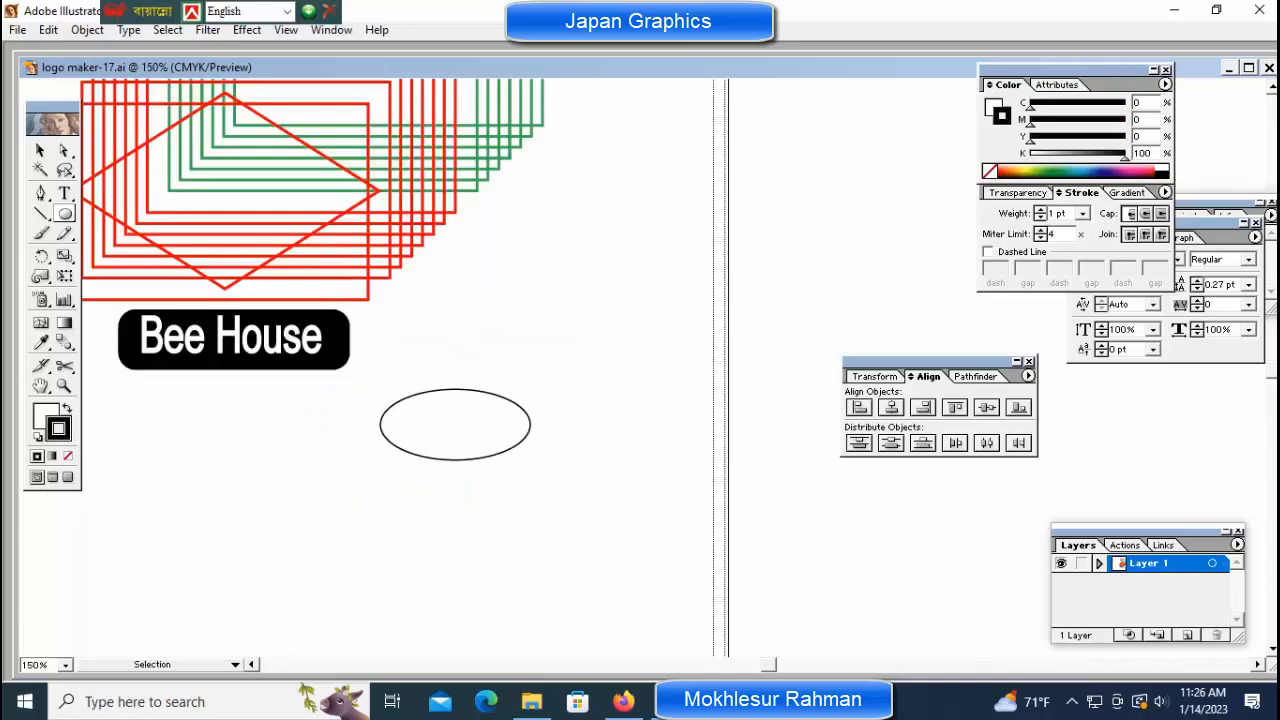
Move the ellipse slightly to the right and flatten it from below to about a third of its height
left_click_drag(452, 425, 496, 424)
key("ctrl+shift+a")
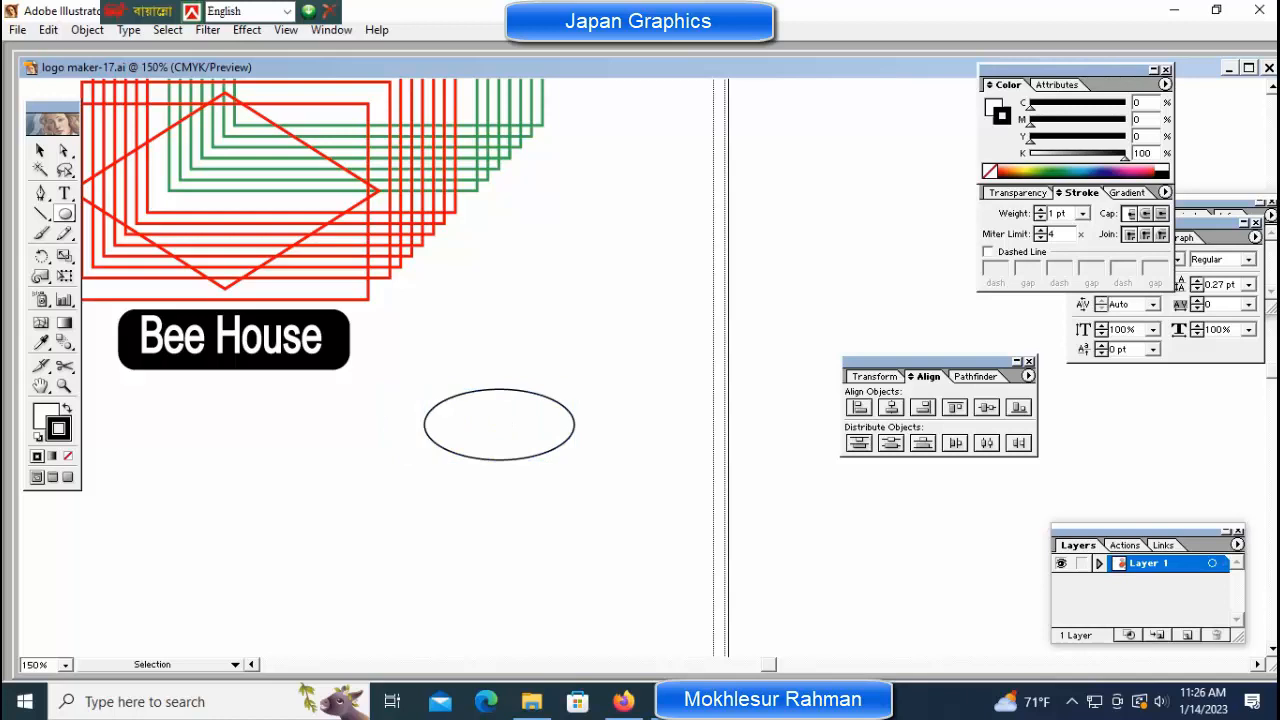
left_click(499, 424, "ctrl")
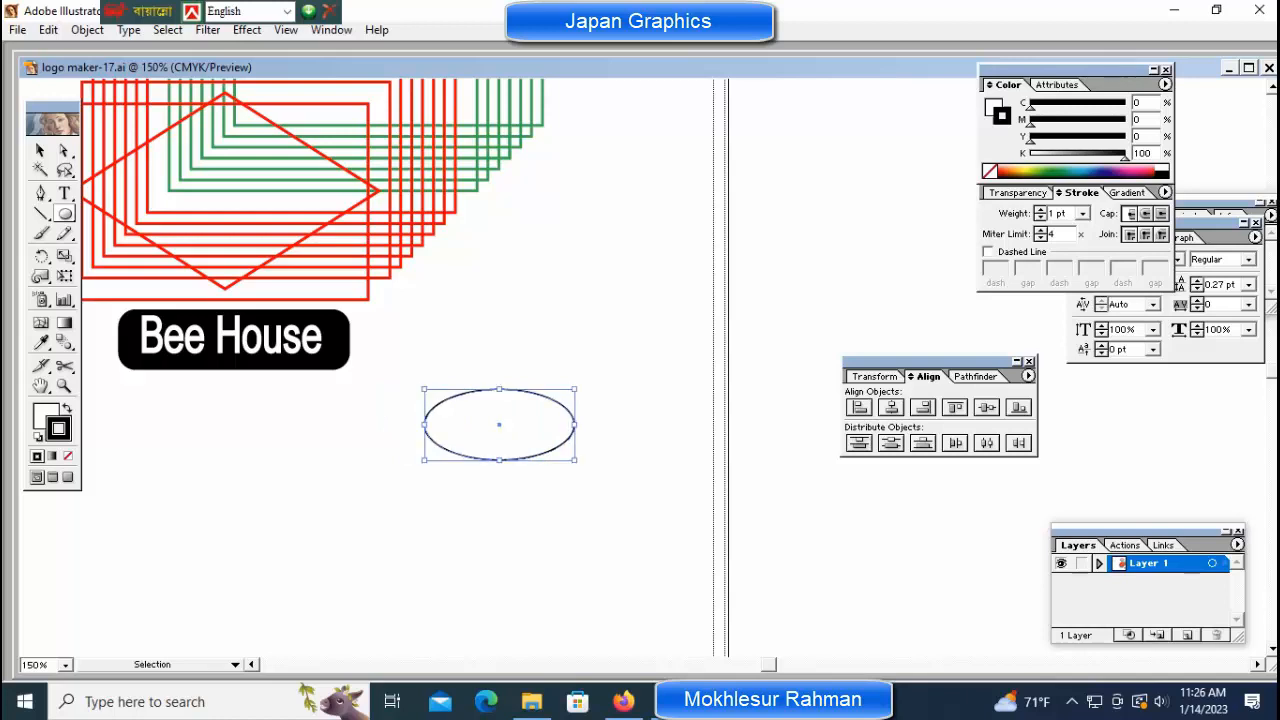
left_click_drag(499, 460, 499, 411)
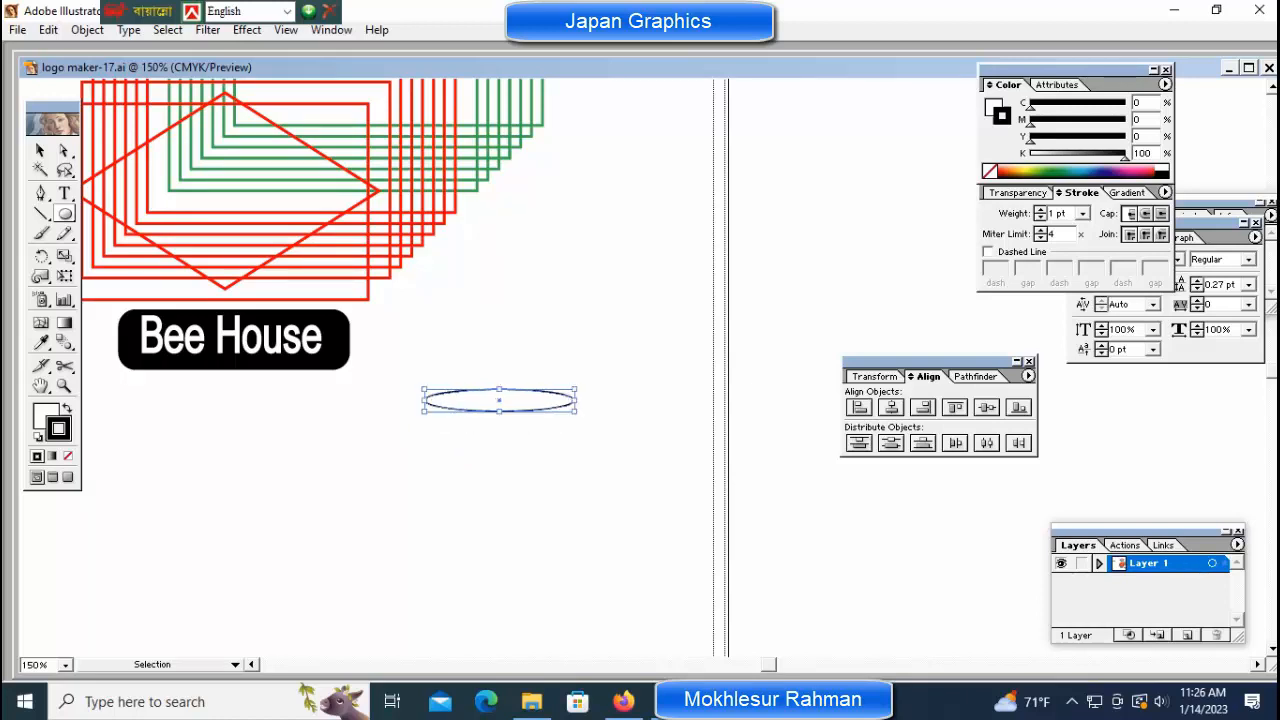
Rotate the thin ellipse counterclockwise to a rising diagonal and move it up and right, near the page's right margin
left_click_drag(580, 400, 561, 348)
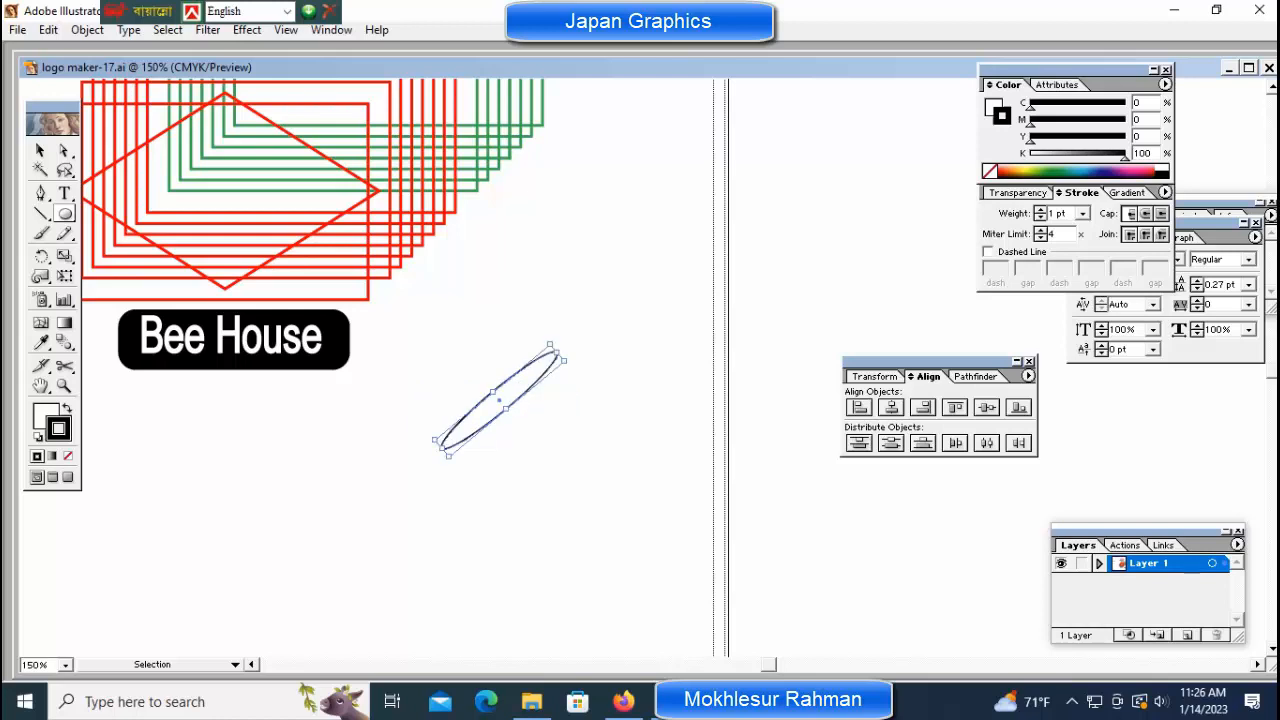
left_click_drag(499, 400, 599, 310)
key("ctrl+shift+a")
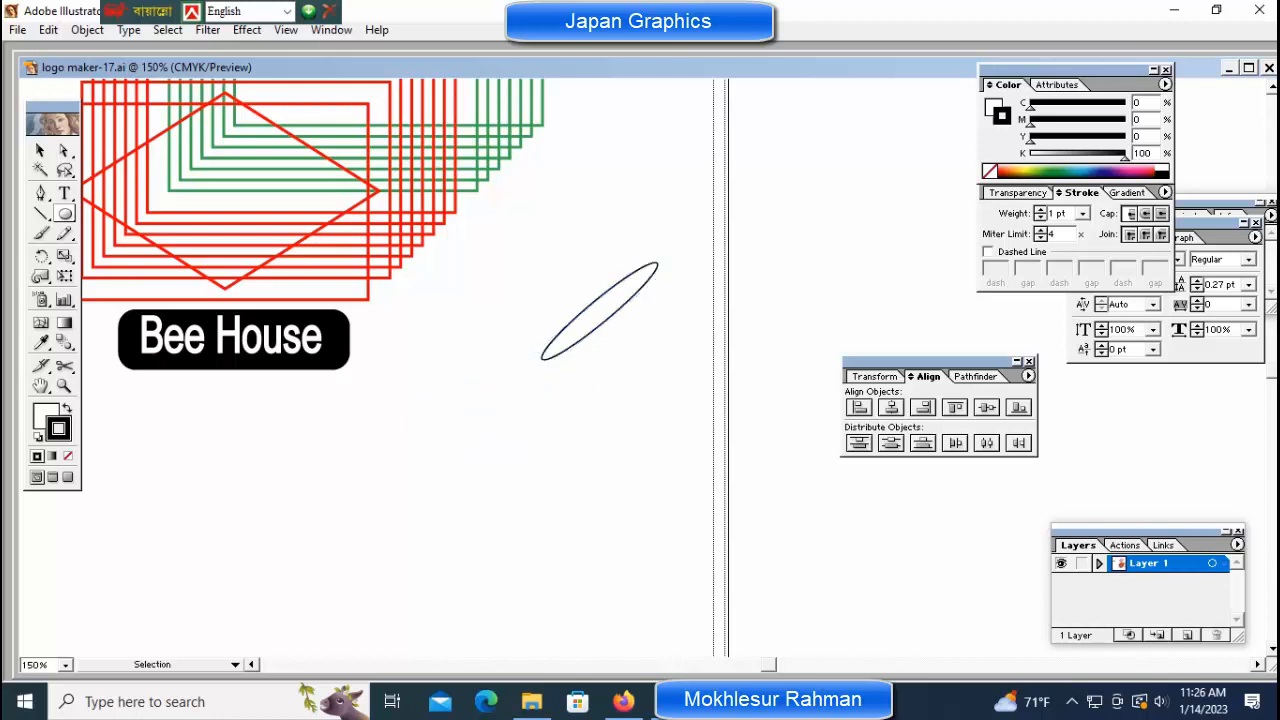
Duplicate the diagonal ellipse a short distance down and left, and repeat the copy into a long overlapping diagonal chain
left_click(599, 311, "ctrl")
left_click_drag(599, 311, 582, 328)
key("ctrl")
key("ctrl+d")
key("ctrl+d")
key("ctrl+d")
key("ctrl+d")
key("ctrl+d")
key("ctrl+d")
key("ctrl+d")
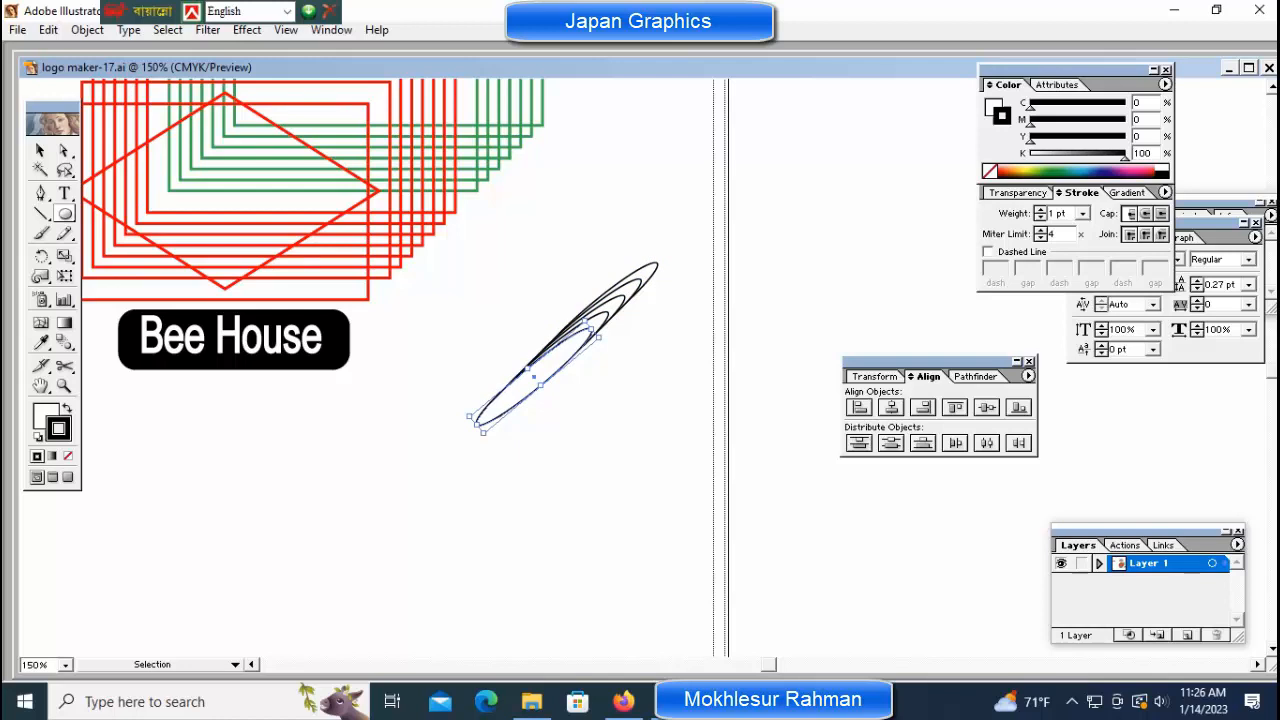
key("ctrl+d")
key("ctrl+d")
key("ctrl+d")
key("ctrl+d")
key("ctrl+d")
key("ctrl+d")
key("ctrl+d")
key("ctrl+d")
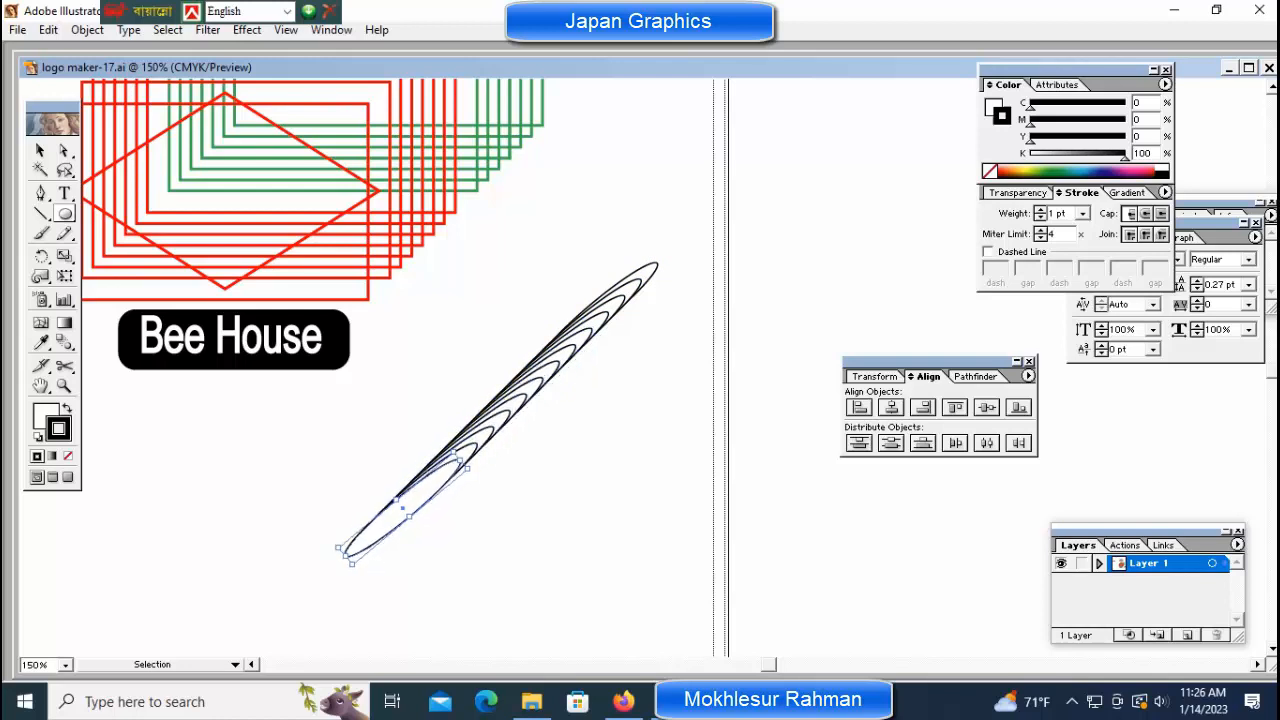
key("ctrl+d")
key("ctrl+d")
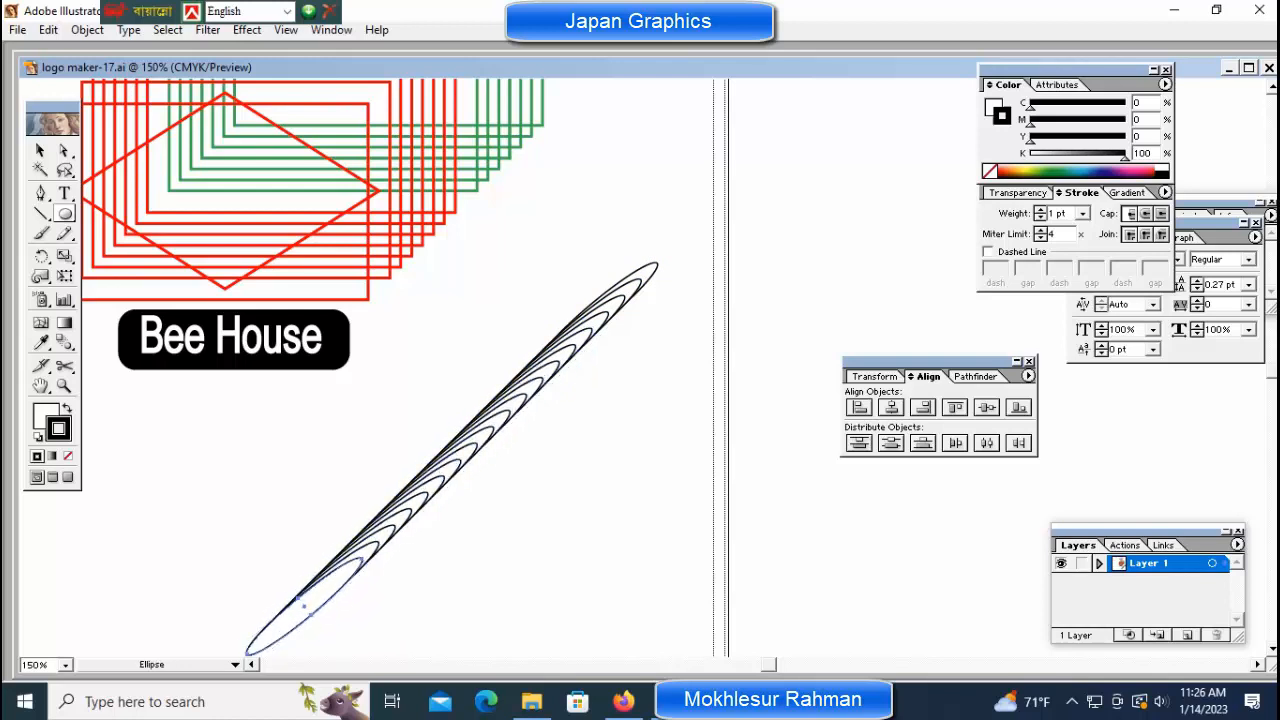
Try to scale down the chain of ellipses with its lowest ellipse left out of the selection
key("ctrl+minus")
key("ctrl+minus")
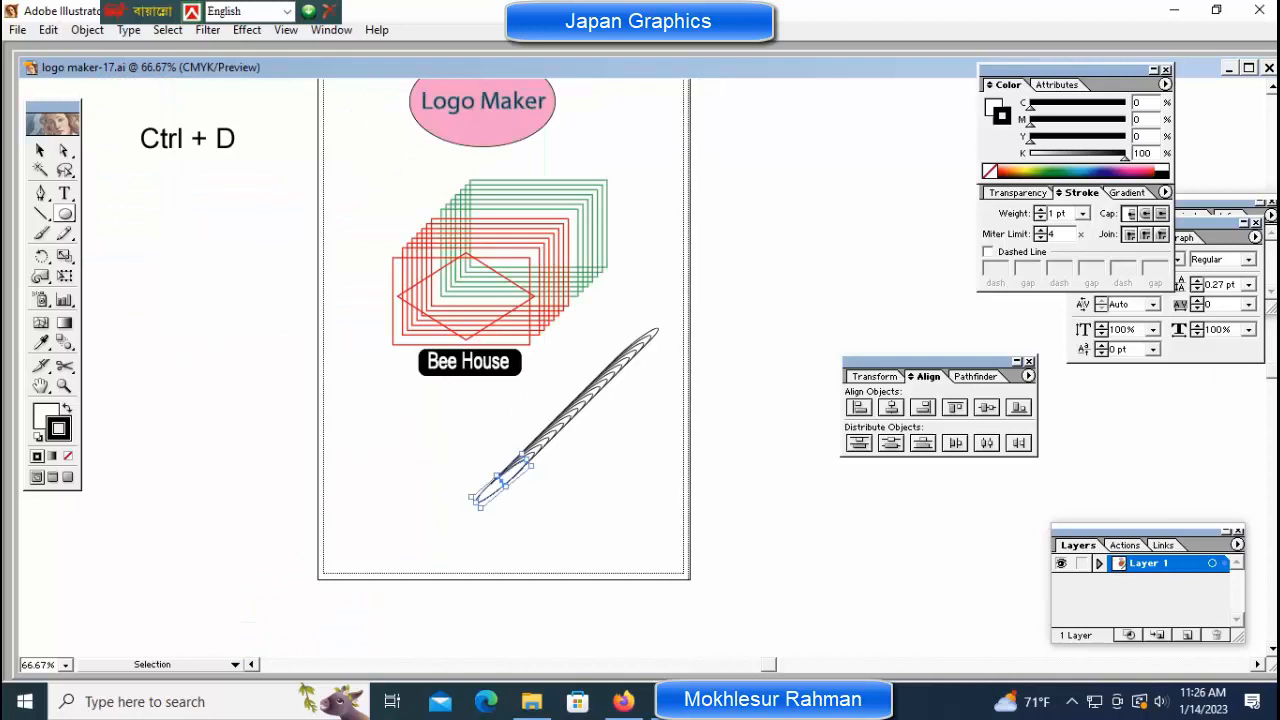
left_click_drag(739, 300, 489, 532)
left_click(489, 532, "ctrl")
left_click_drag(718, 330, 482, 528)
left_click(482, 528)
left_click_drag(561, 543, 674, 332)
left_click_drag(528, 568, 718, 365)
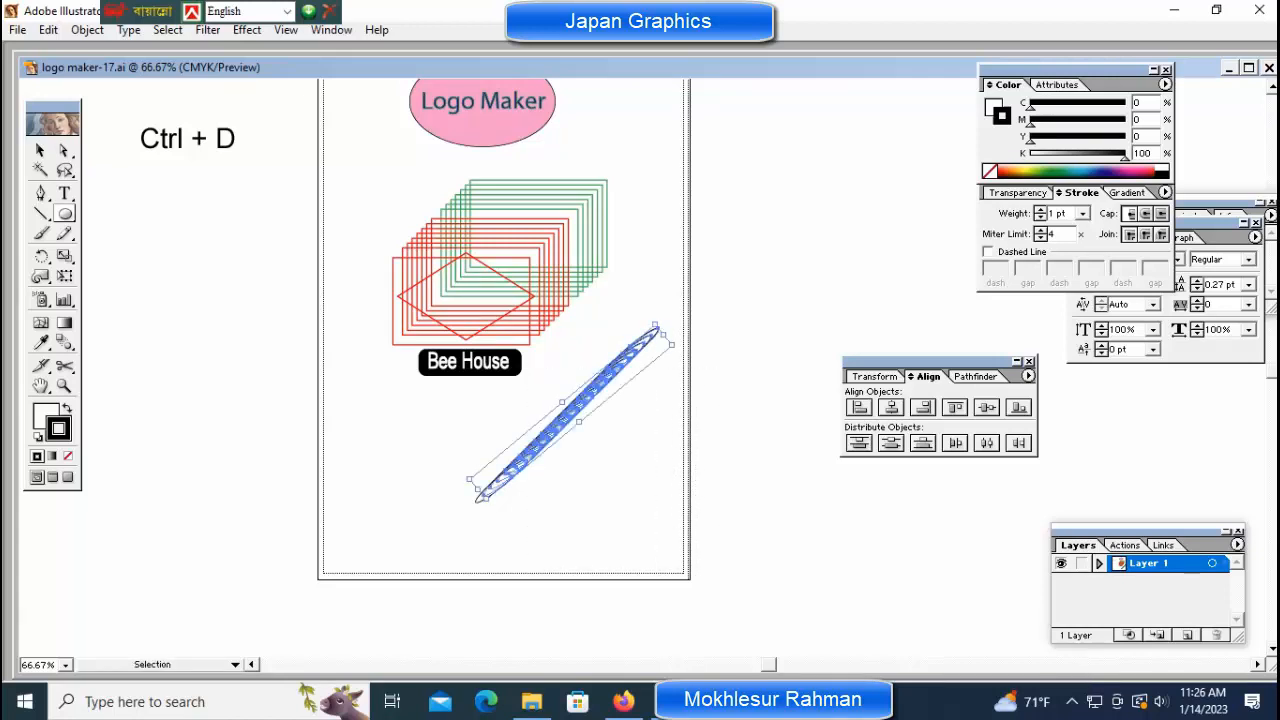
mouse_move(671, 344)
left_mouse_down()
mouse_move(598, 390)
mouse_move(657, 366)
mouse_move(659, 352)
left_mouse_up()
key("ctrl+d")
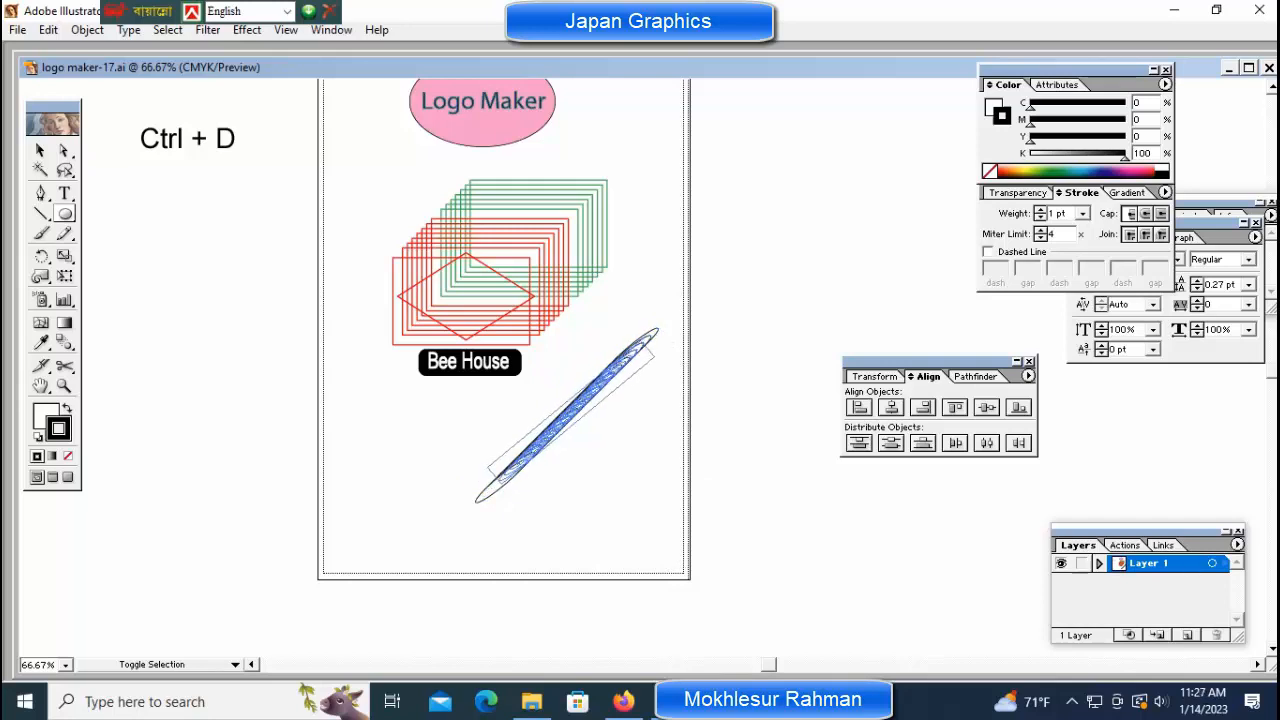
key("ctrl+d")
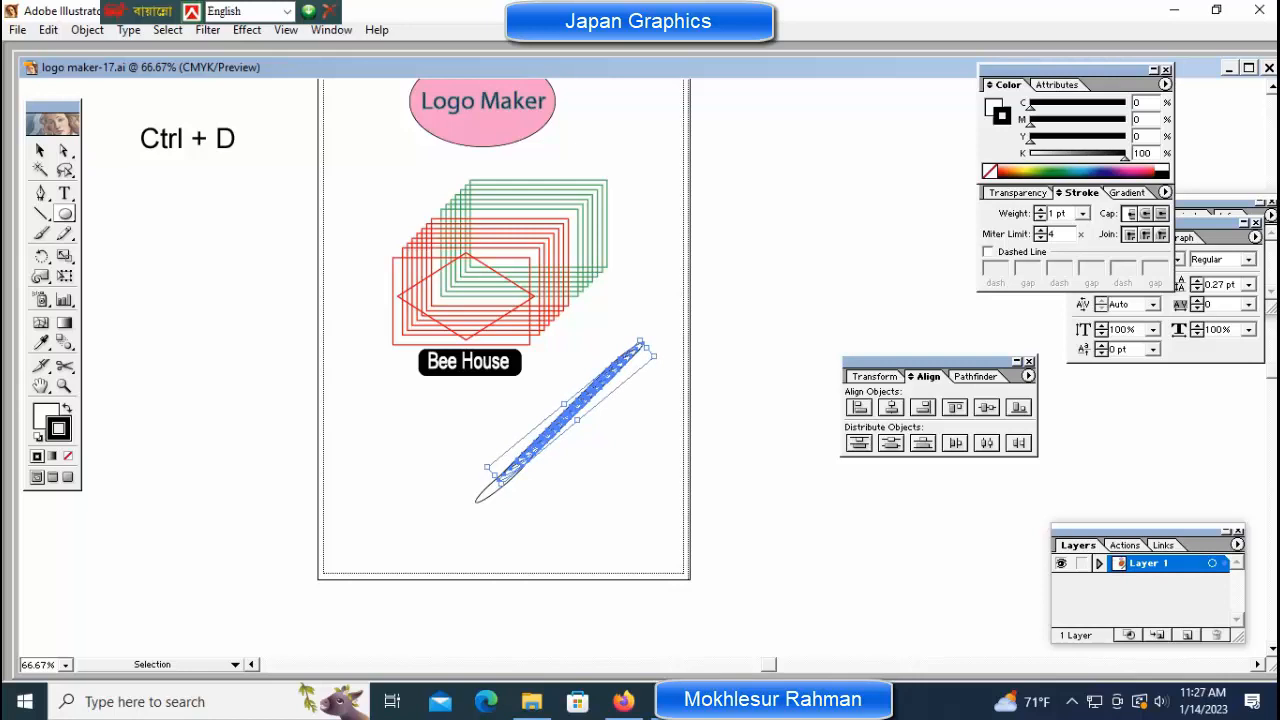
key("ctrl+d")
key("ctrl+shift+a")
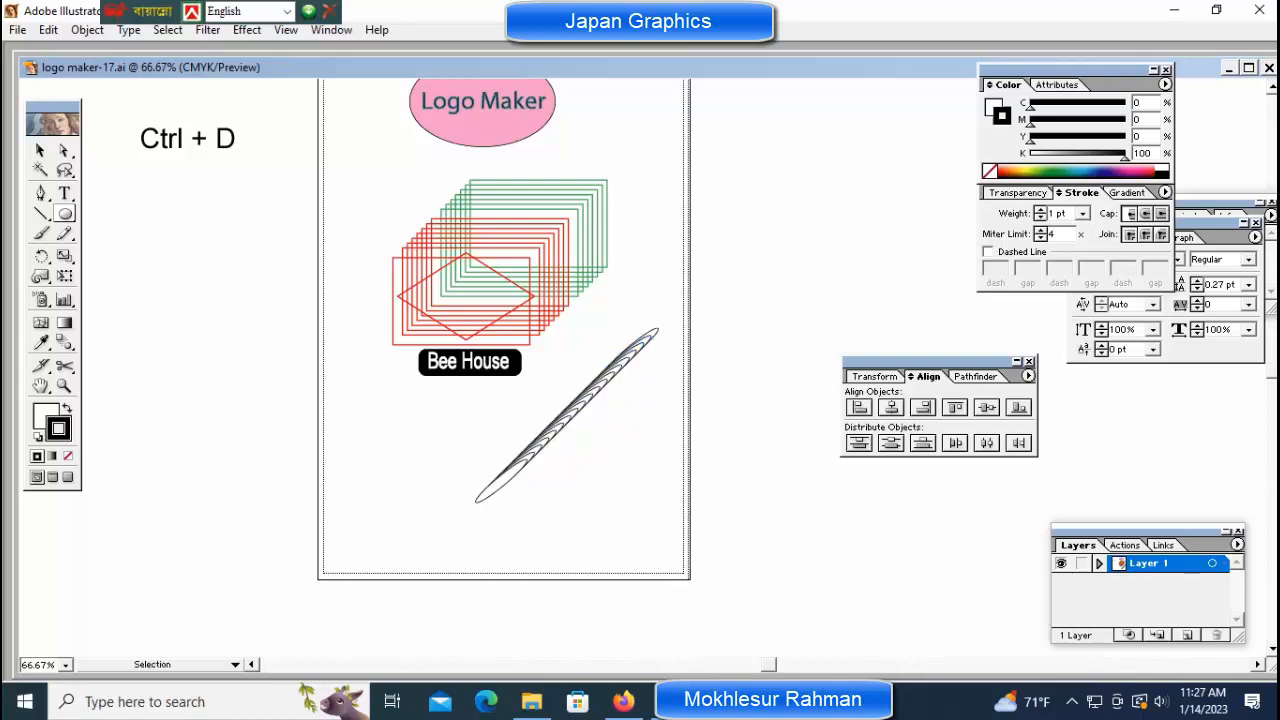
Try to group the ellipse chain without its lowest ellipses and move it onto the rectangle stack, undoing the move
left_click_drag(718, 352, 546, 616)
left_click(500, 482, "shift")
right_click(582, 402)
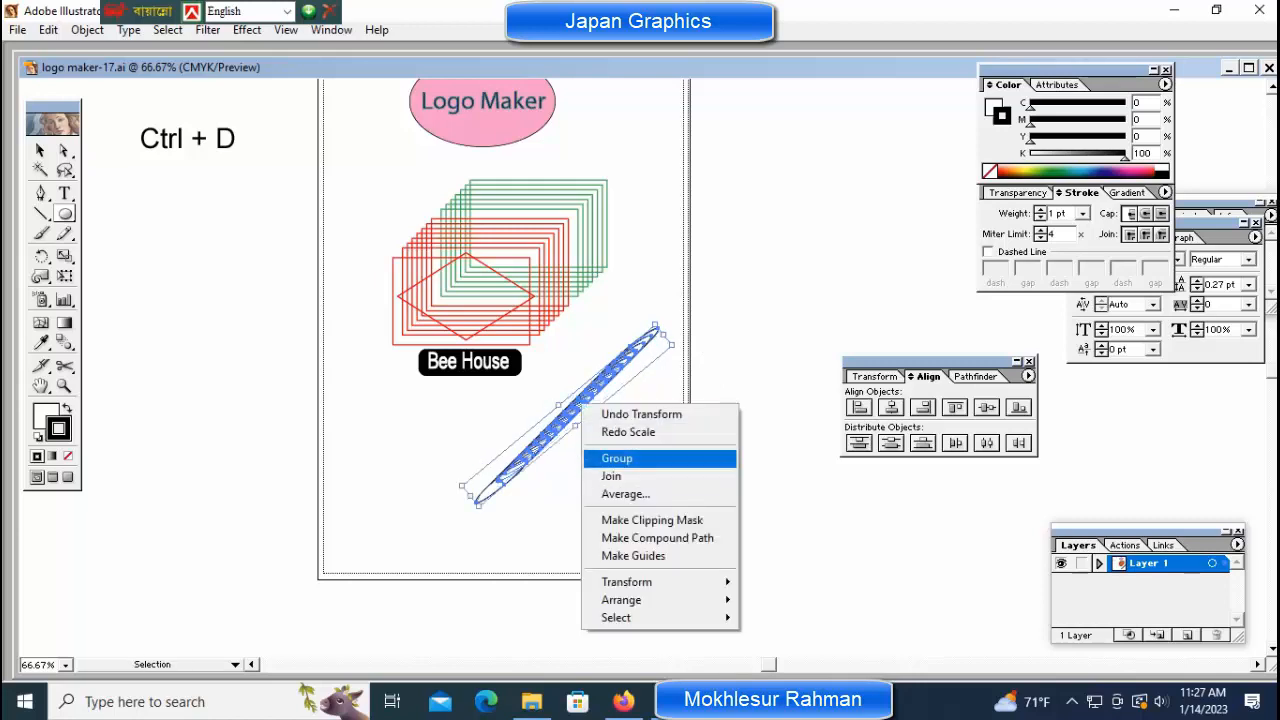
left_click(614, 455)
key("ctrl+shift+a")
left_click_drag(566, 415, 391, 252)
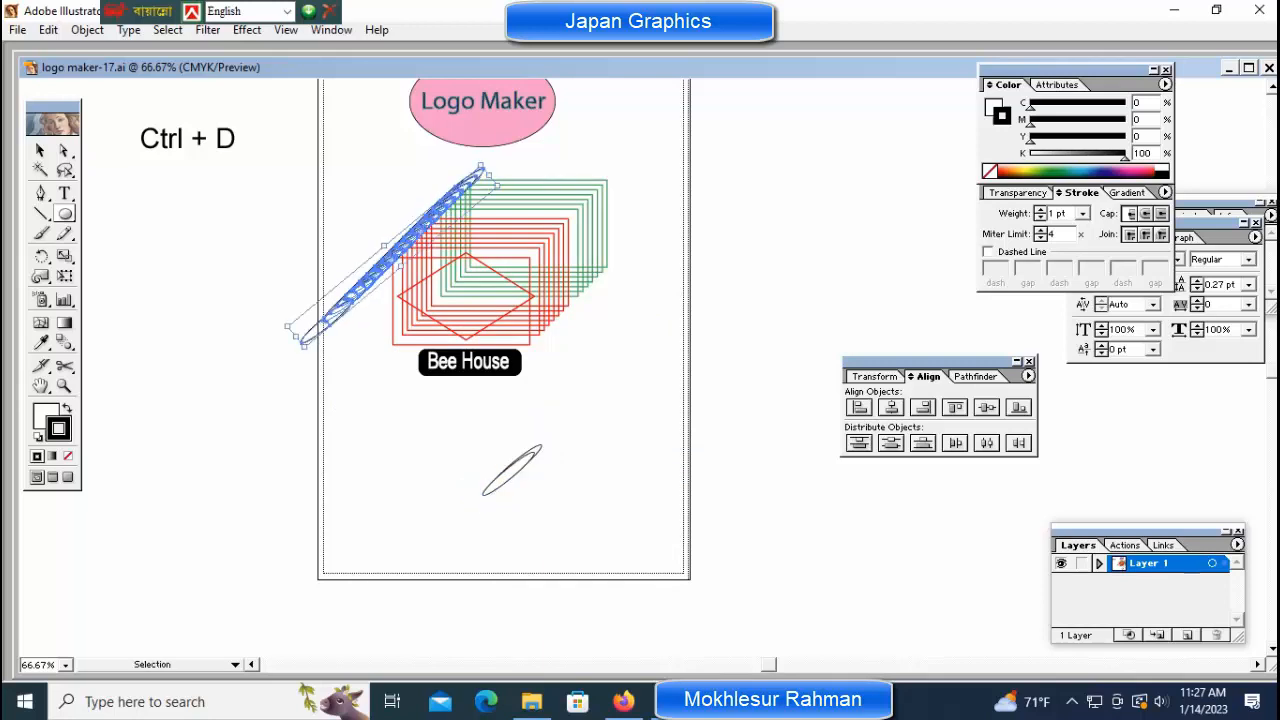
key("ctrl+z")
key("ctrl+shift+a")
Group the whole chain of diagonal ellipses, including its lowest ones
left_click_drag(505, 600, 590, 530)
left_click_drag(591, 577, 492, 432)
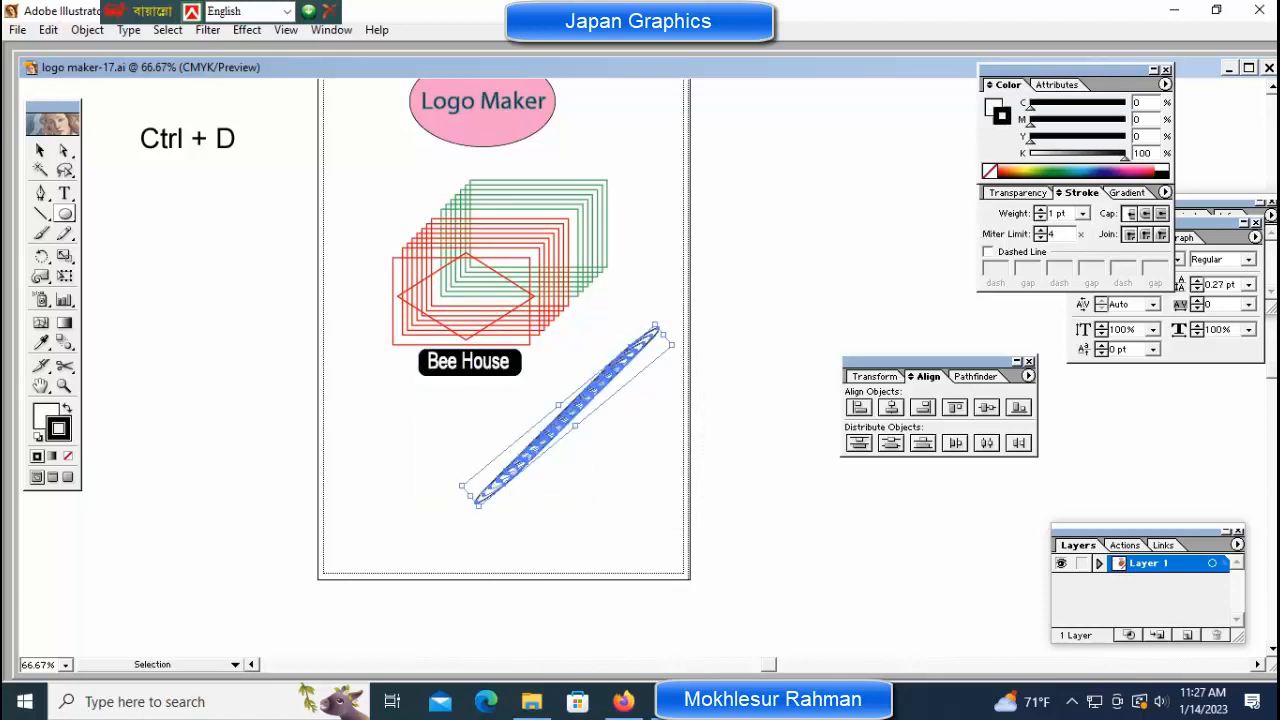
right_click(541, 438)
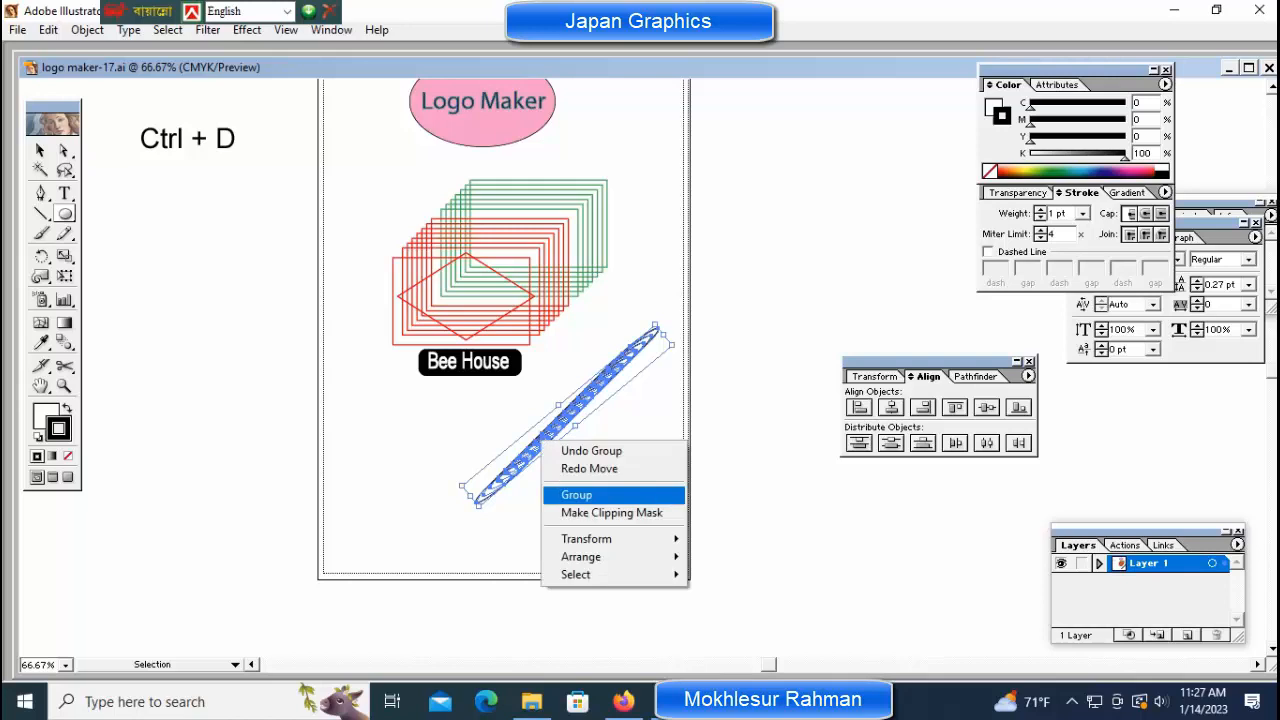
left_click(560, 496)
Move the grouped ellipse chain to the rectangle stack's upper-left diagonal edge and shrink it to roughly half its length
left_click_drag(568, 416, 406, 242)
left_click_drag(302, 313, 389, 240)
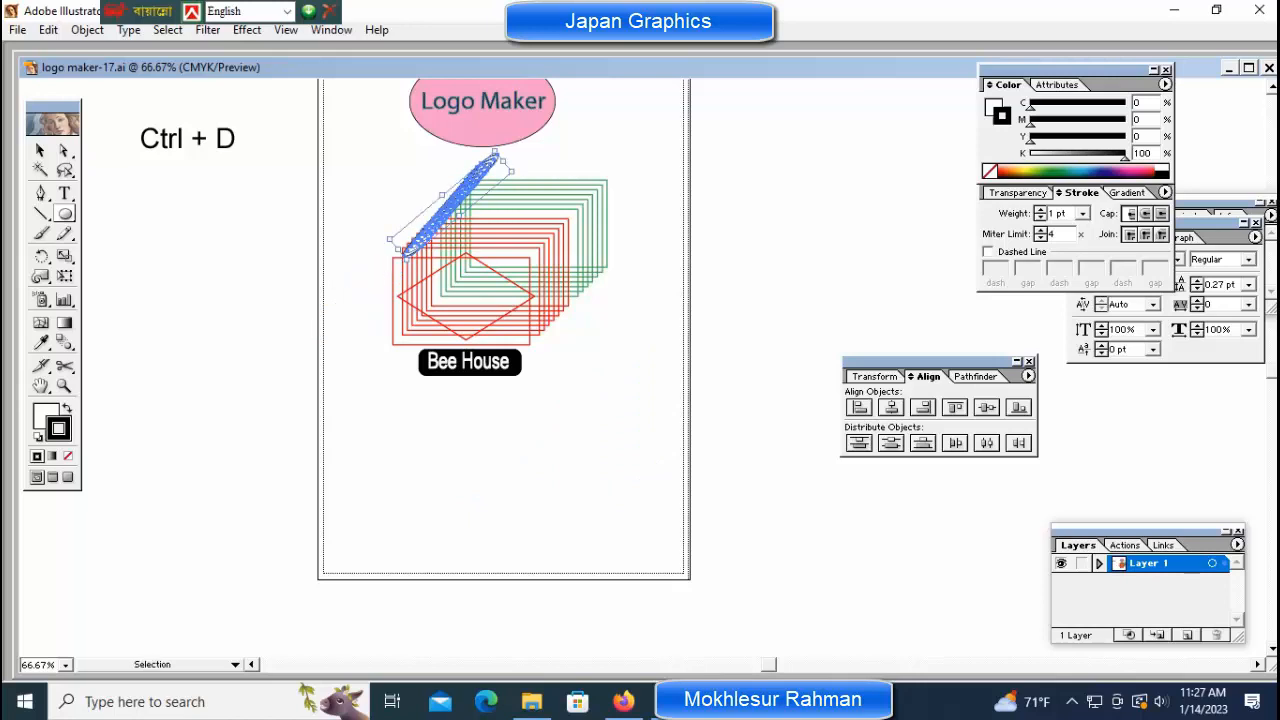
key("ctrl+plus")
key("ctrl+plus")
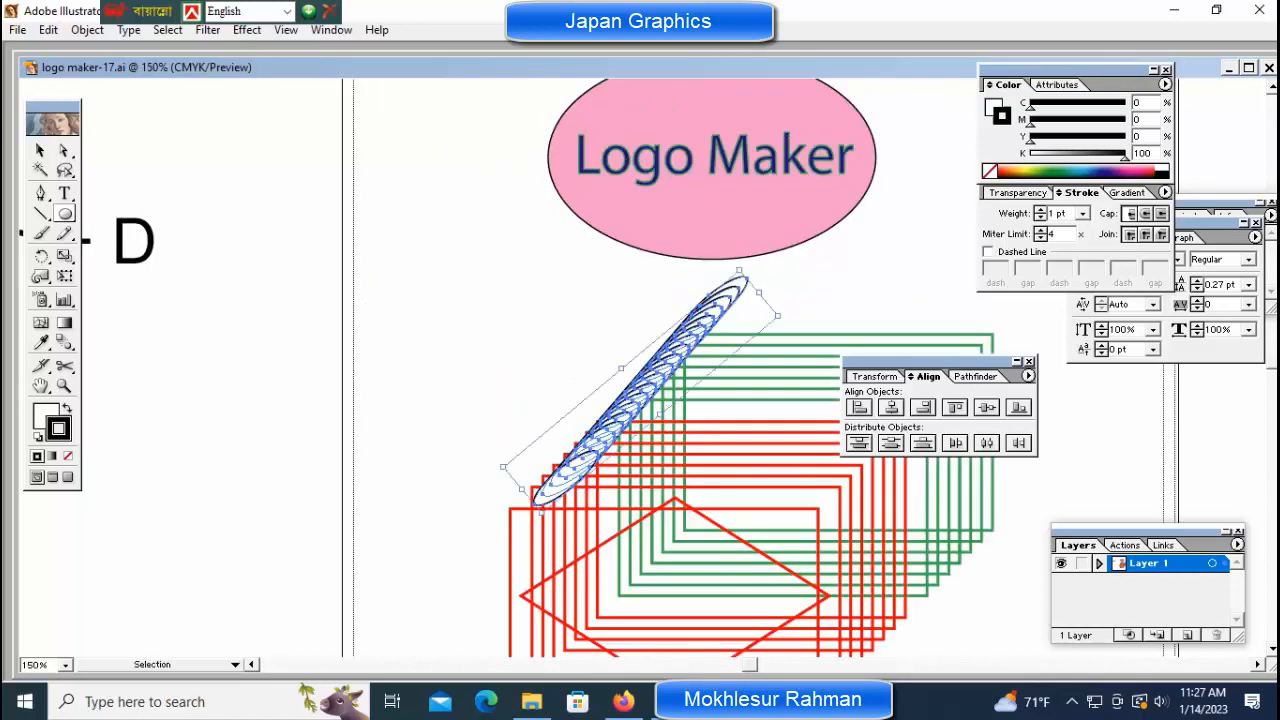
left_click_drag(640, 390, 595, 410)
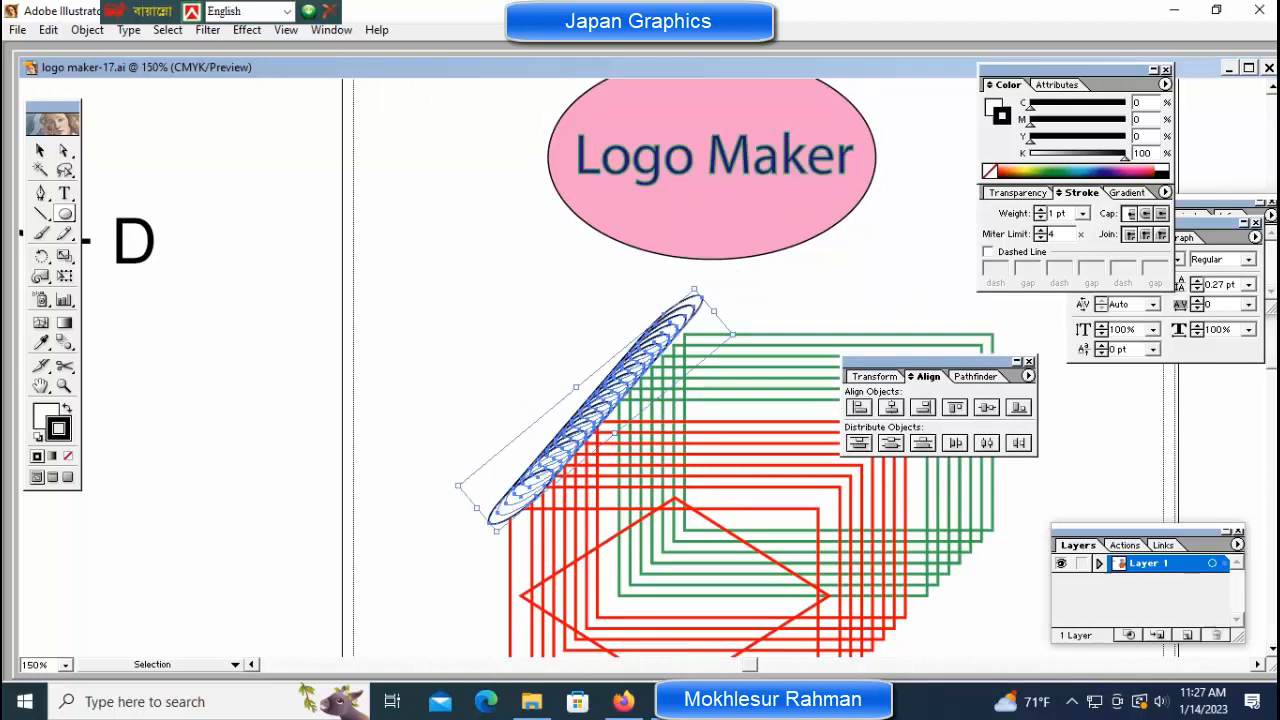
Shorten the ellipse chain from both ends to span from the green stack's upper-left corner to the front red rectangle's corner
mouse_move(714, 311)
left_mouse_down()
mouse_move(694, 328)
mouse_move(708, 332)
left_mouse_up()
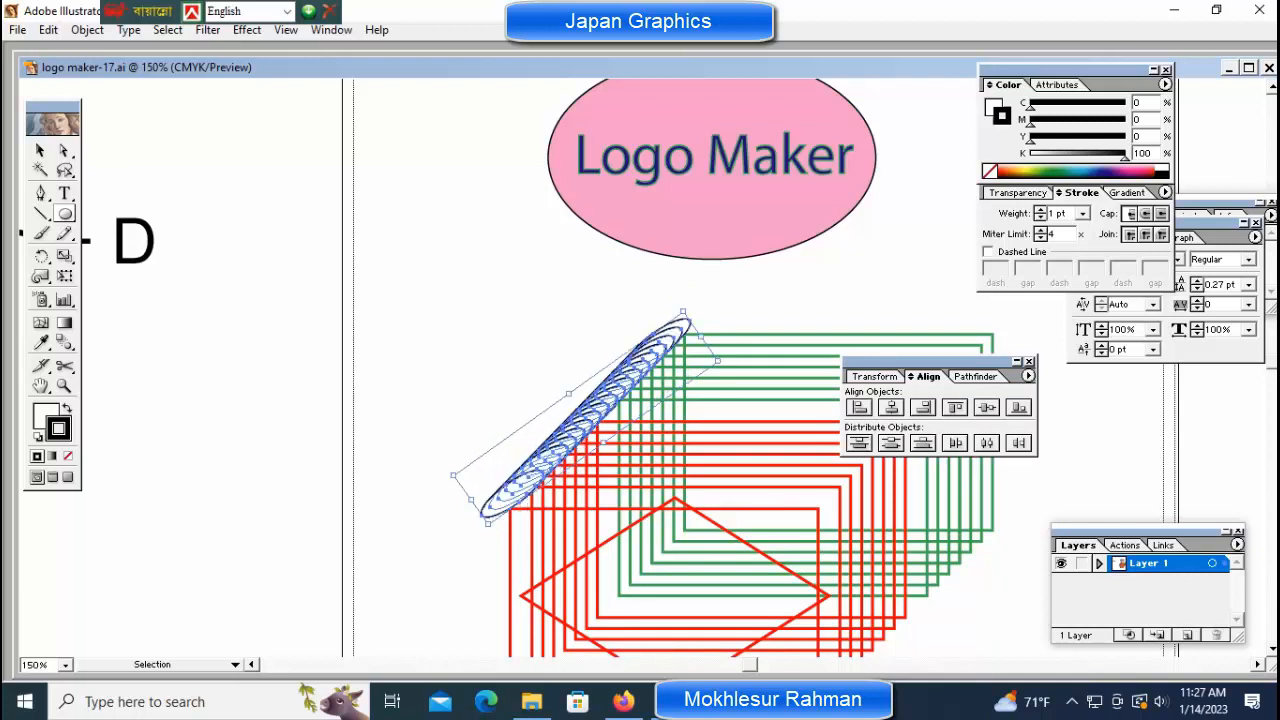
left_click_drag(471, 499, 492, 485)
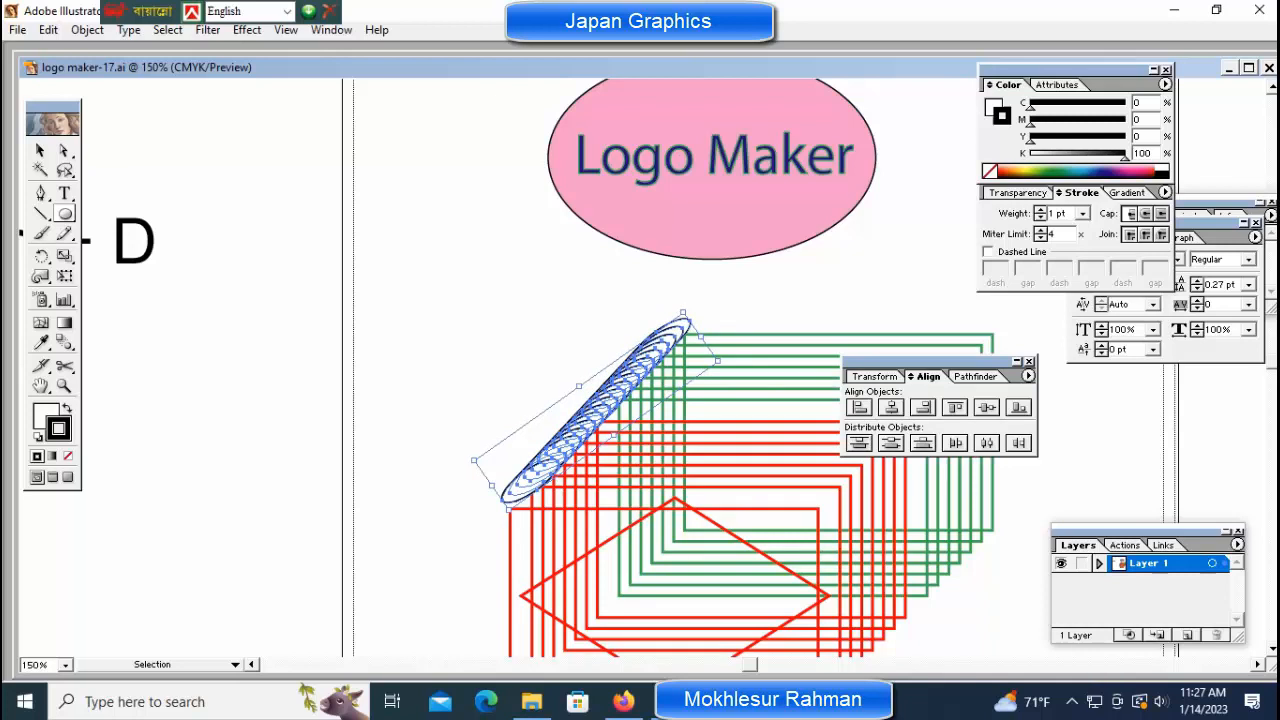
key("ctrl+shift+a")
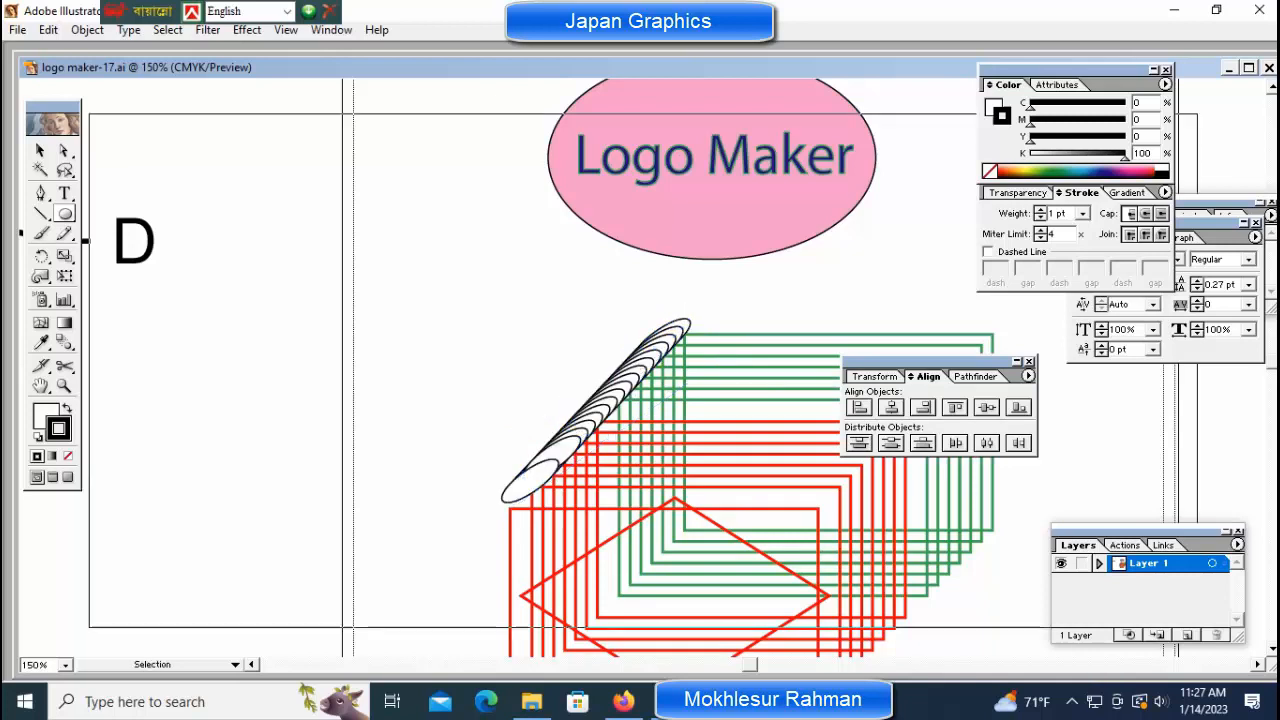
Copy the ellipse chain onto the stack's upper-right diagonal edge, turned around with its fully exposed ellipse at the upper end
key("ctrl+minus")
key("ctrl+minus")
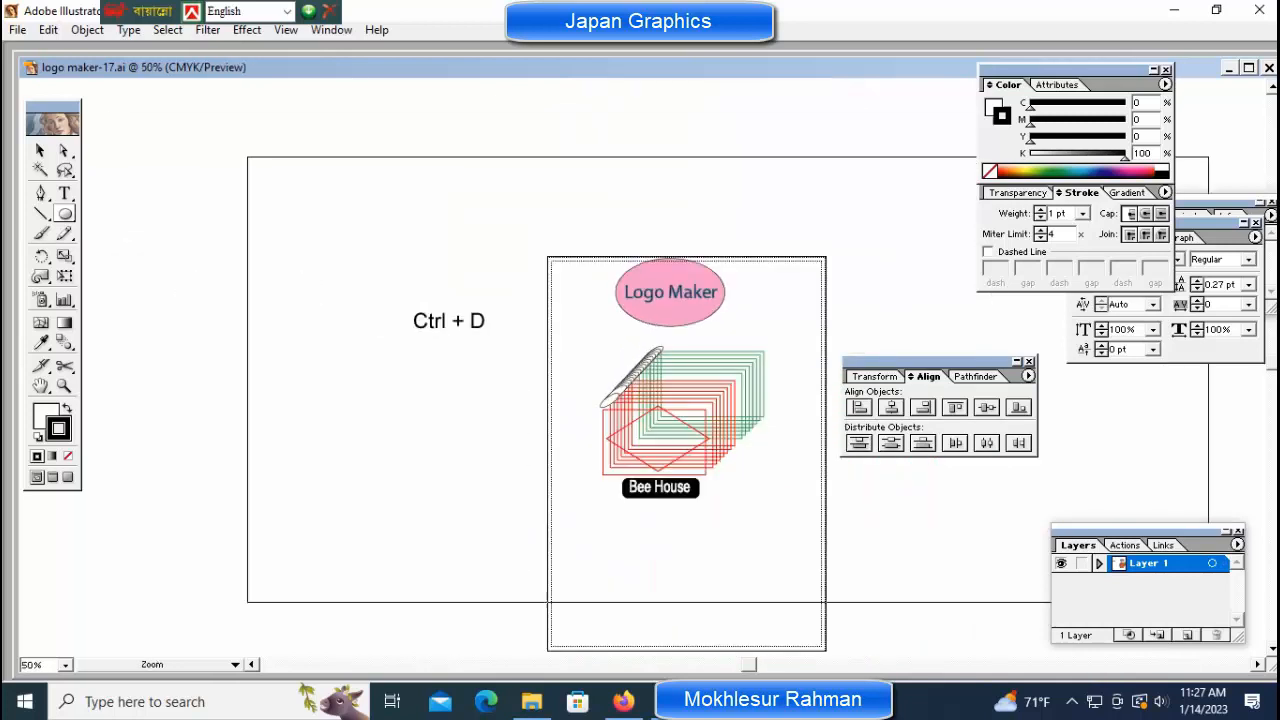
key("ctrl+plus")
key("ctrl+plus")
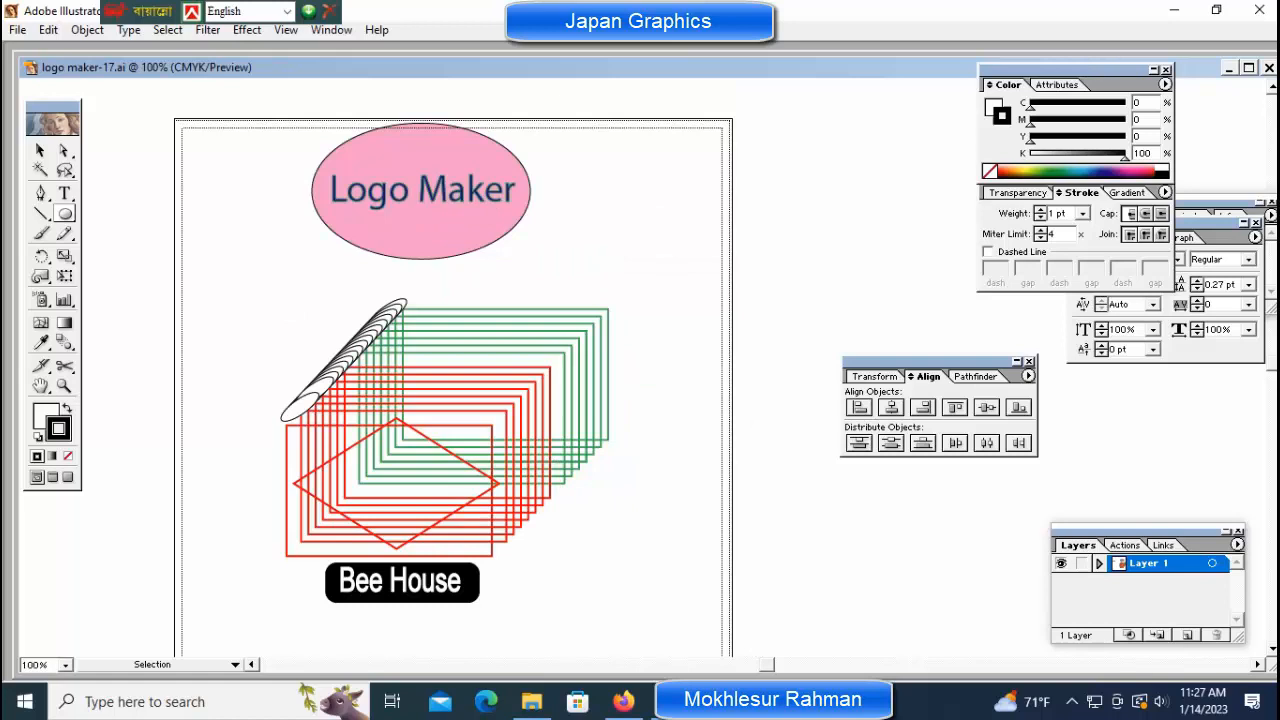
left_click(345, 360)
left_click_drag(345, 360, 525, 360)
mouse_move(607, 327)
left_mouse_down()
mouse_move(586, 297)
mouse_move(606, 326)
left_mouse_up()
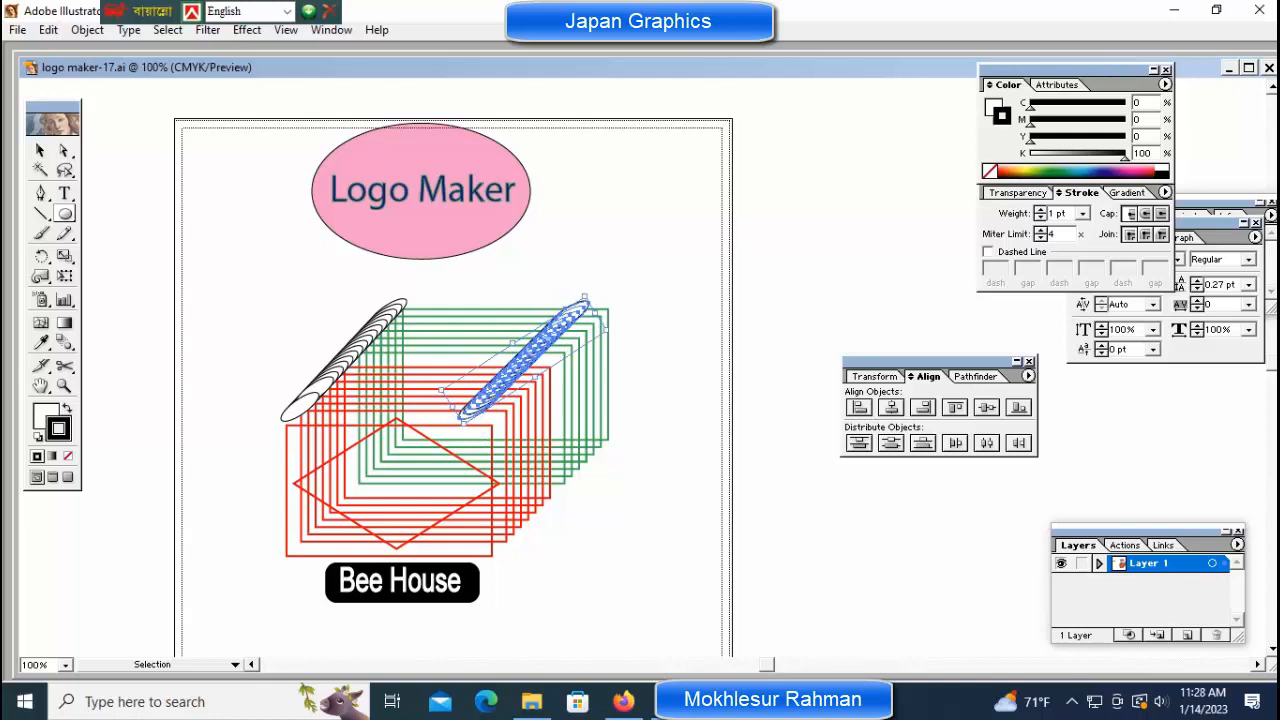
mouse_move(525, 360)
left_mouse_down()
mouse_move(553, 375)
mouse_move(550, 365)
left_mouse_up()
key("ctrl+shift+a")
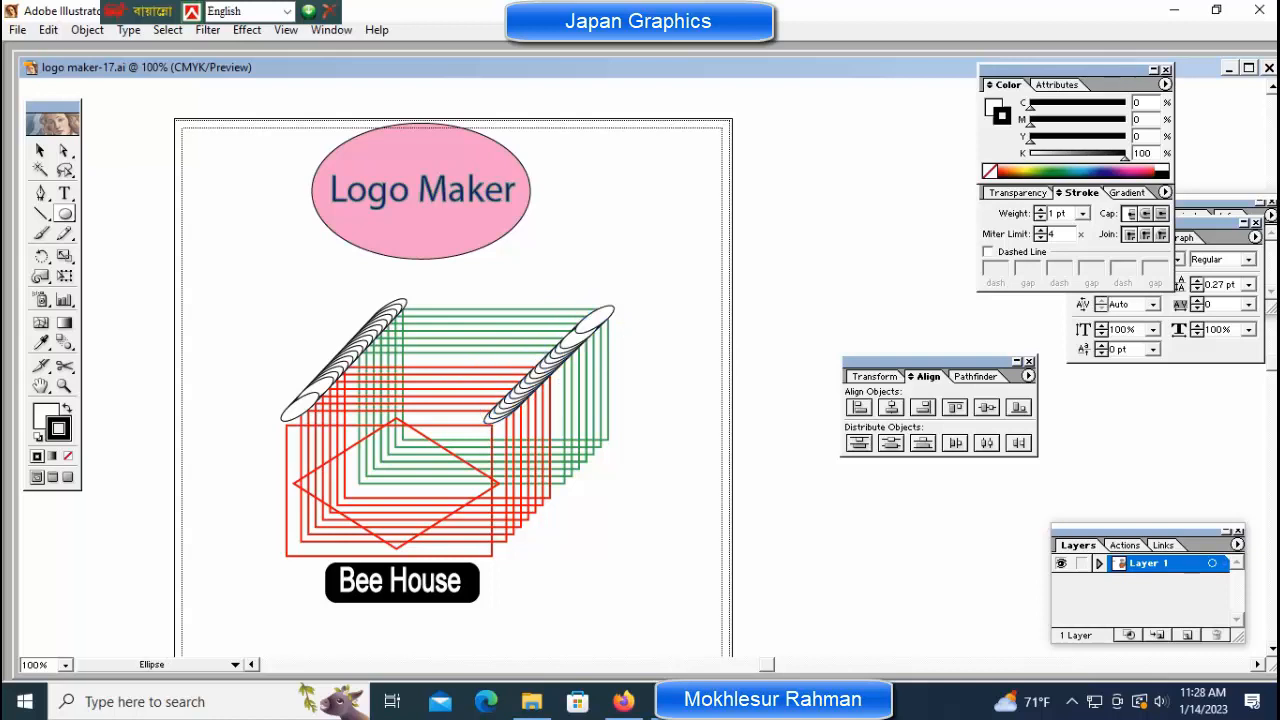
Duplicate the upper-right ellipse chain straight down onto the stack's lower-right diagonal edge
key("v")
left_click_drag(550, 365, 550, 489)
key("ctrl+shift+a")
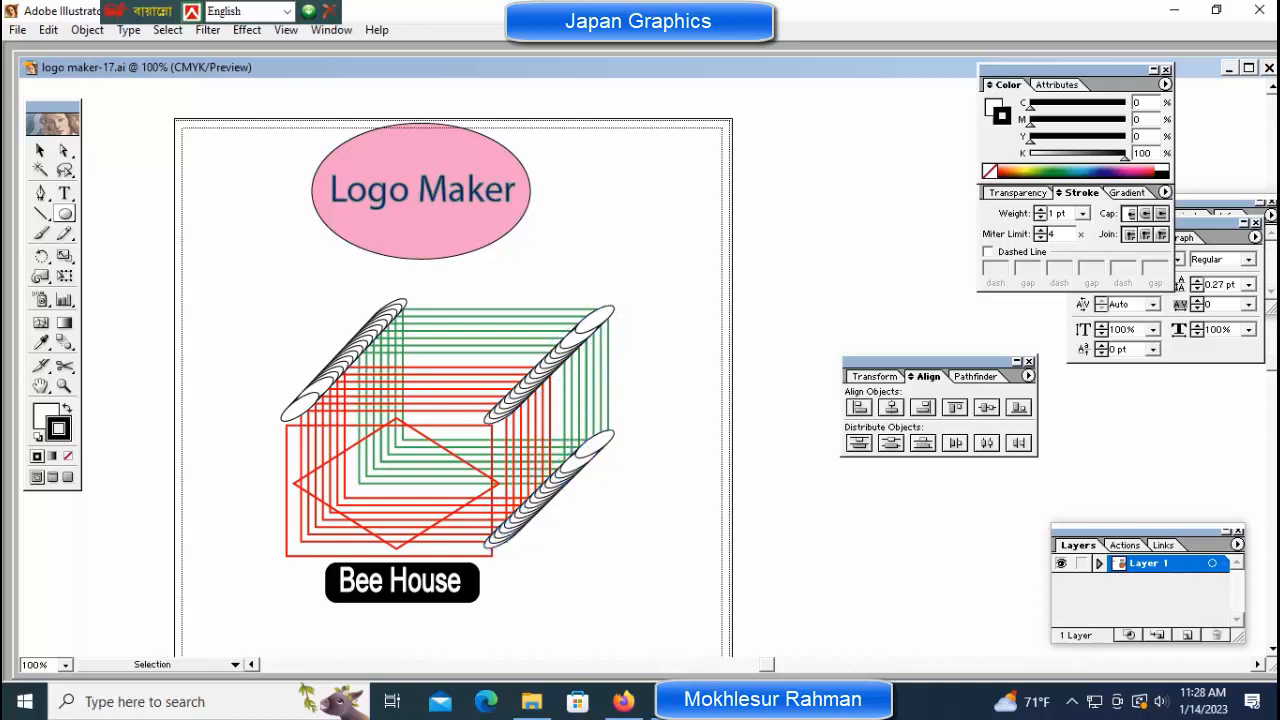
Nudge the lower-right ellipse chain slightly down to line up with the lower corners of the rectangles
left_click(550, 492, "ctrl")
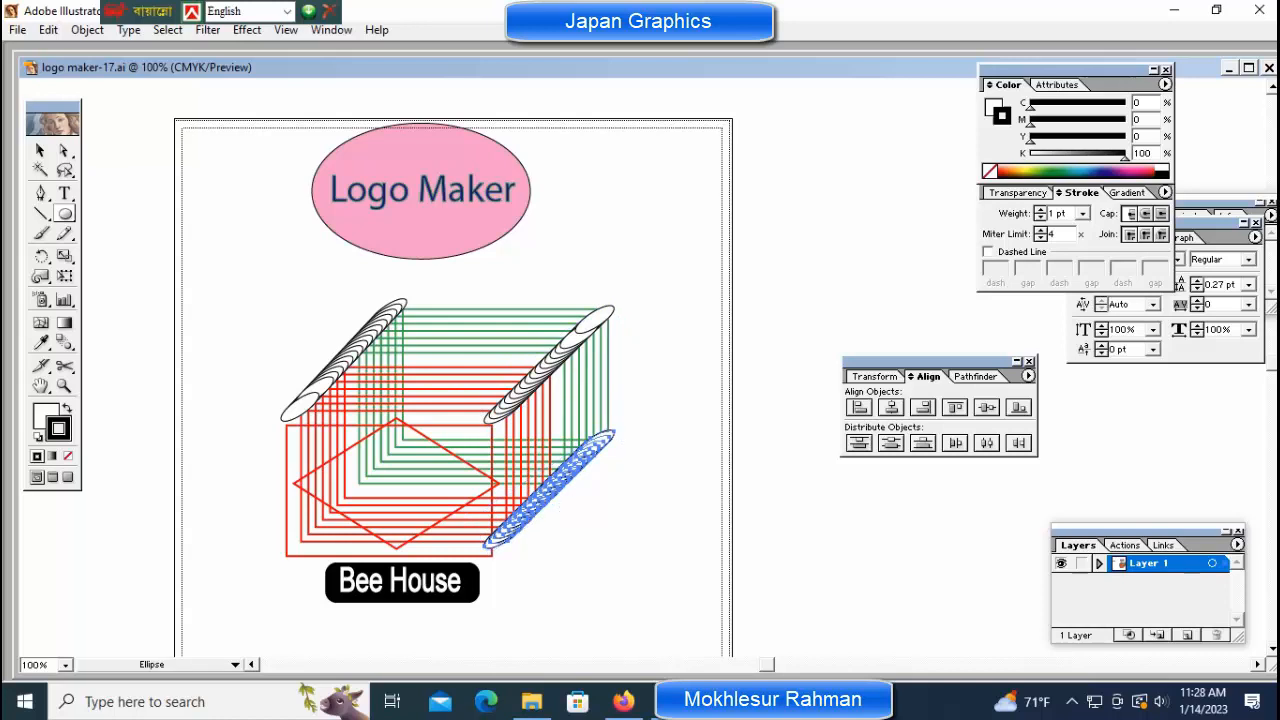
key("Down")
key("Down")
key("Down")
key("Down")
key("Down")
key("Down")
key("Down")
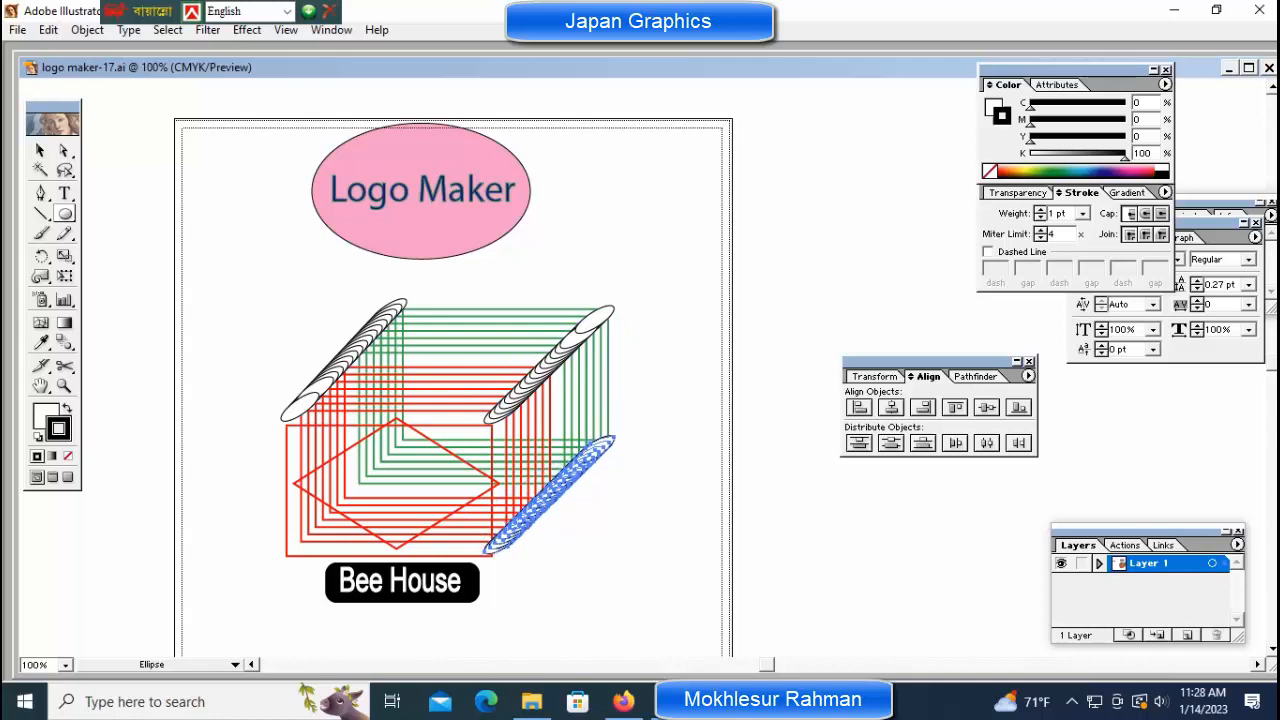
key("Down")
key("Down")
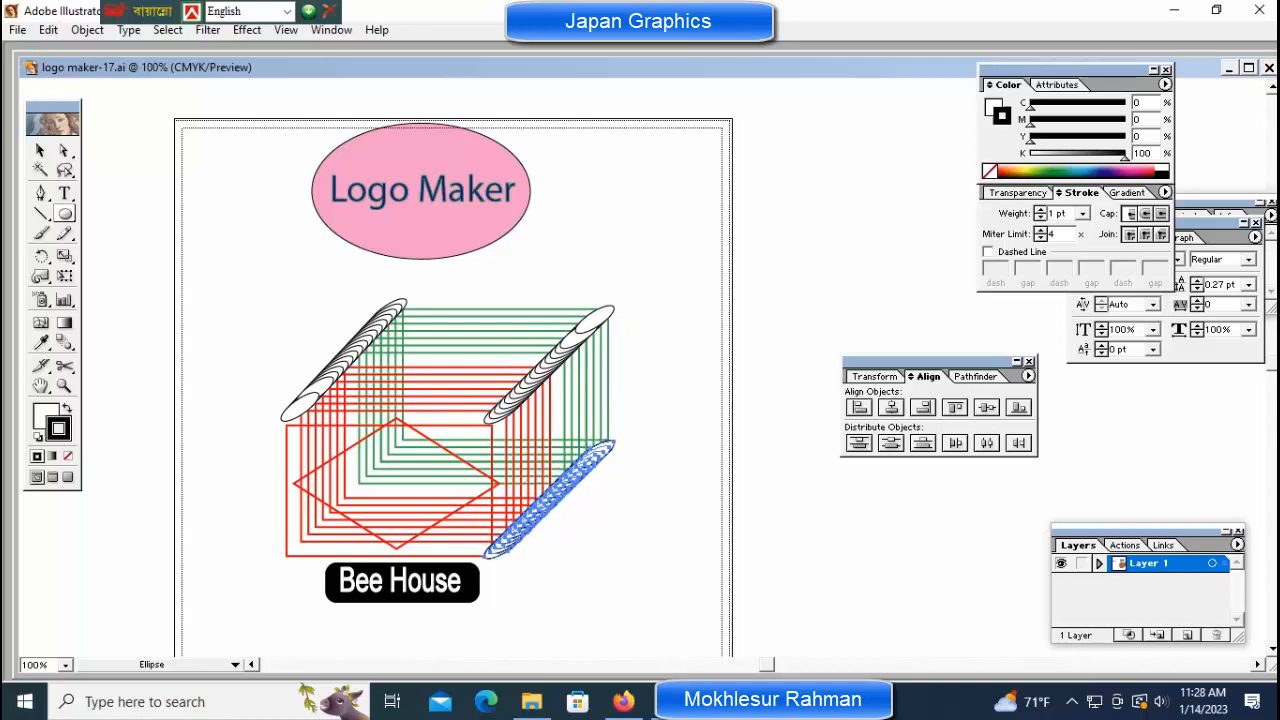
key("ctrl+shift+a")
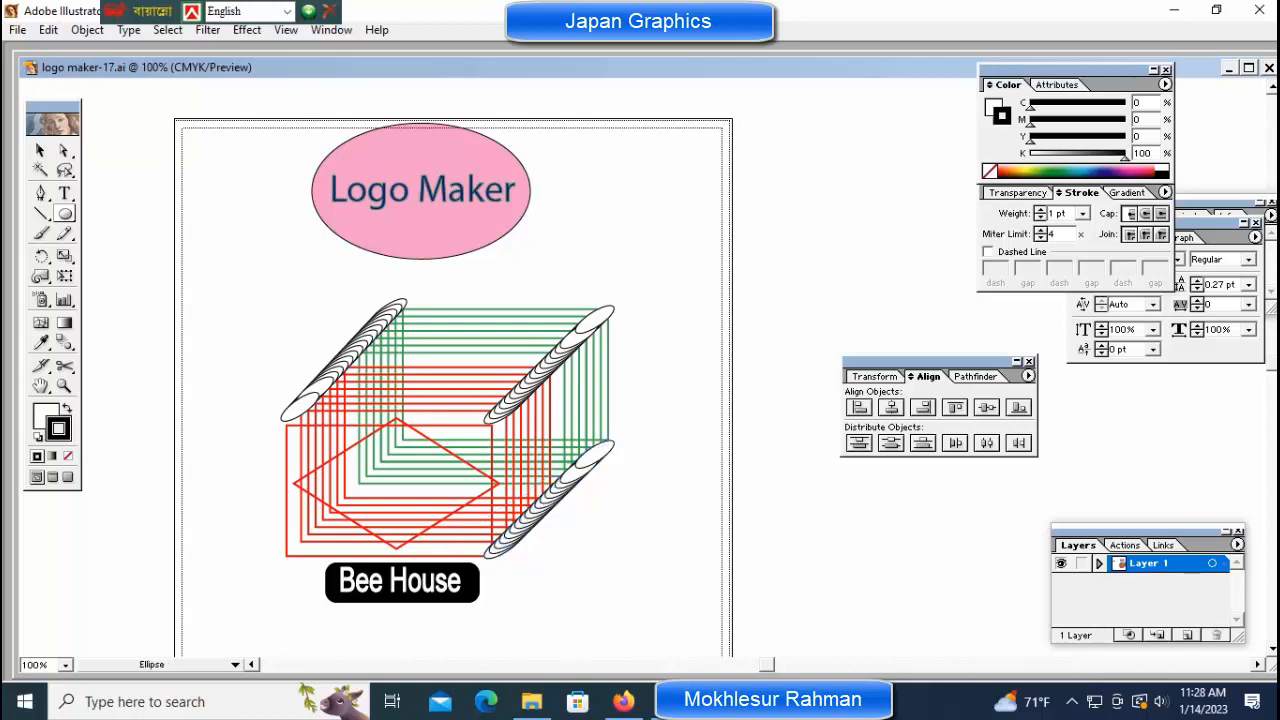
Add the text "Honey Make" in the empty area below and to the right of the Bee House logo
key("space")
left_click_drag(450, 400, 606, 310)
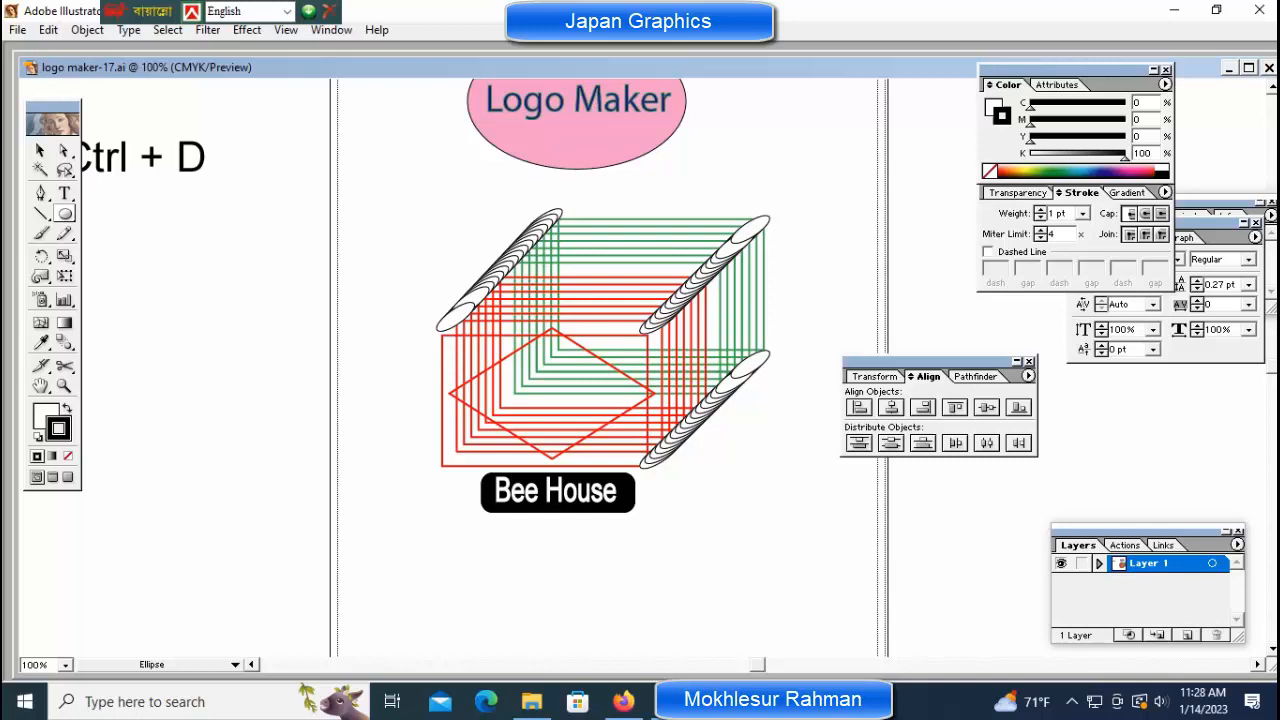
key("ctrl")
key("ctrl+minus")
key("ctrl+minus")
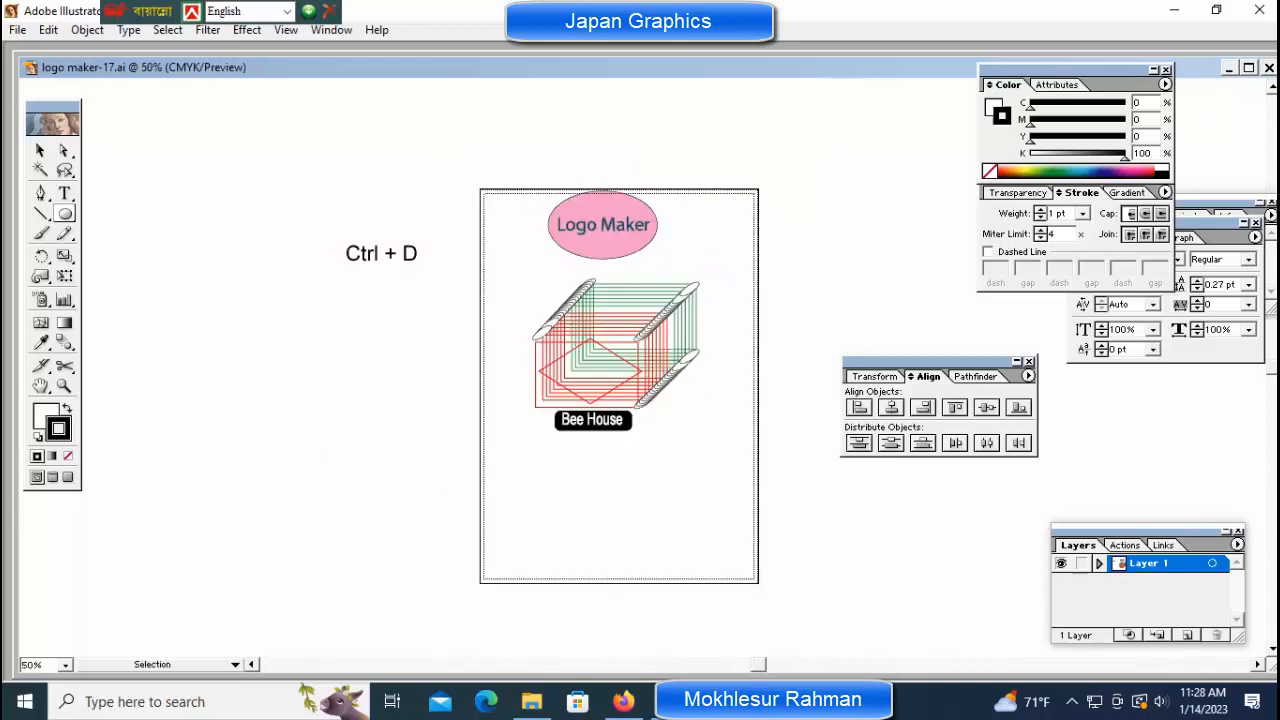
key("ctrl+plus")
left_click_drag(547, 384, 434, 384)
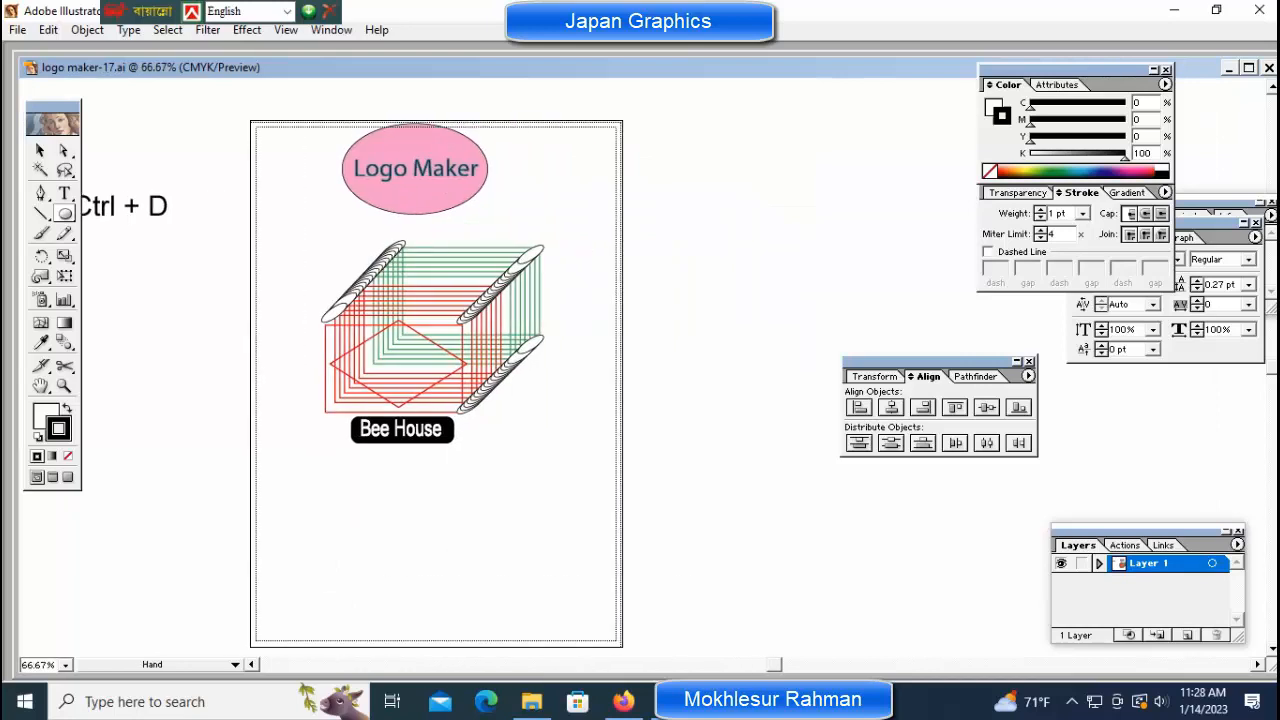
key("t")
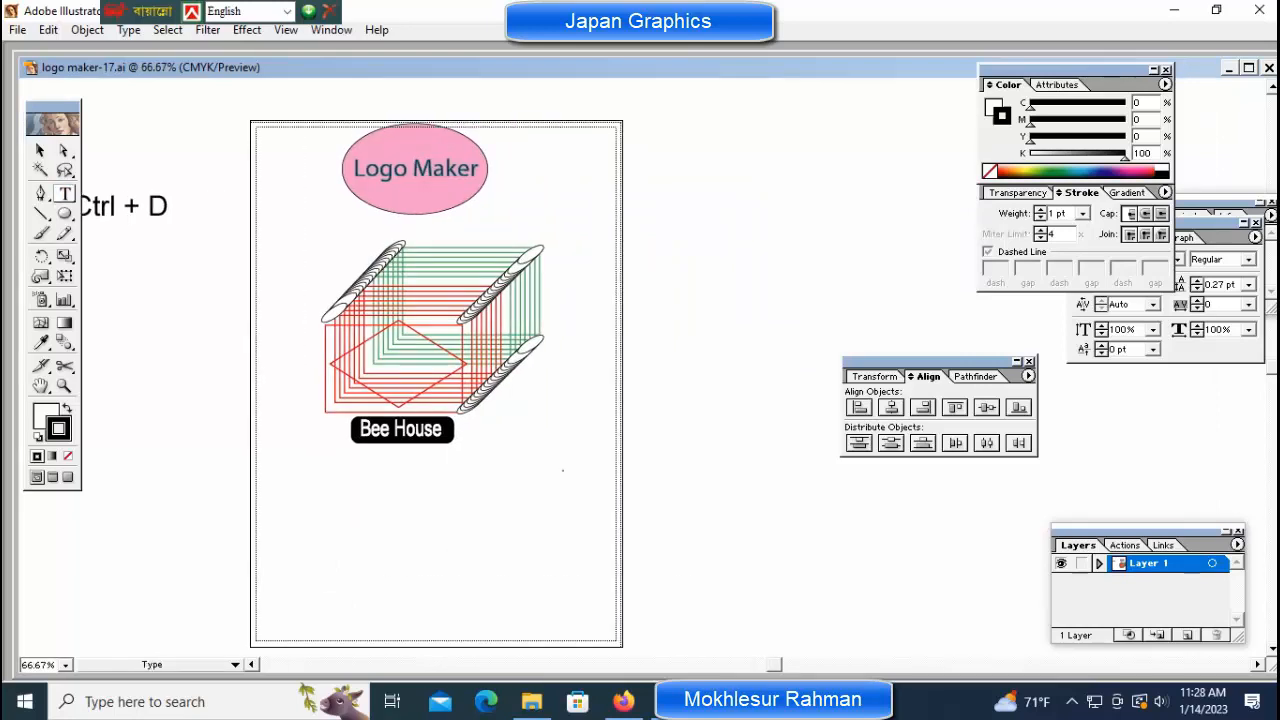
left_click(563, 462)
type("Hond")
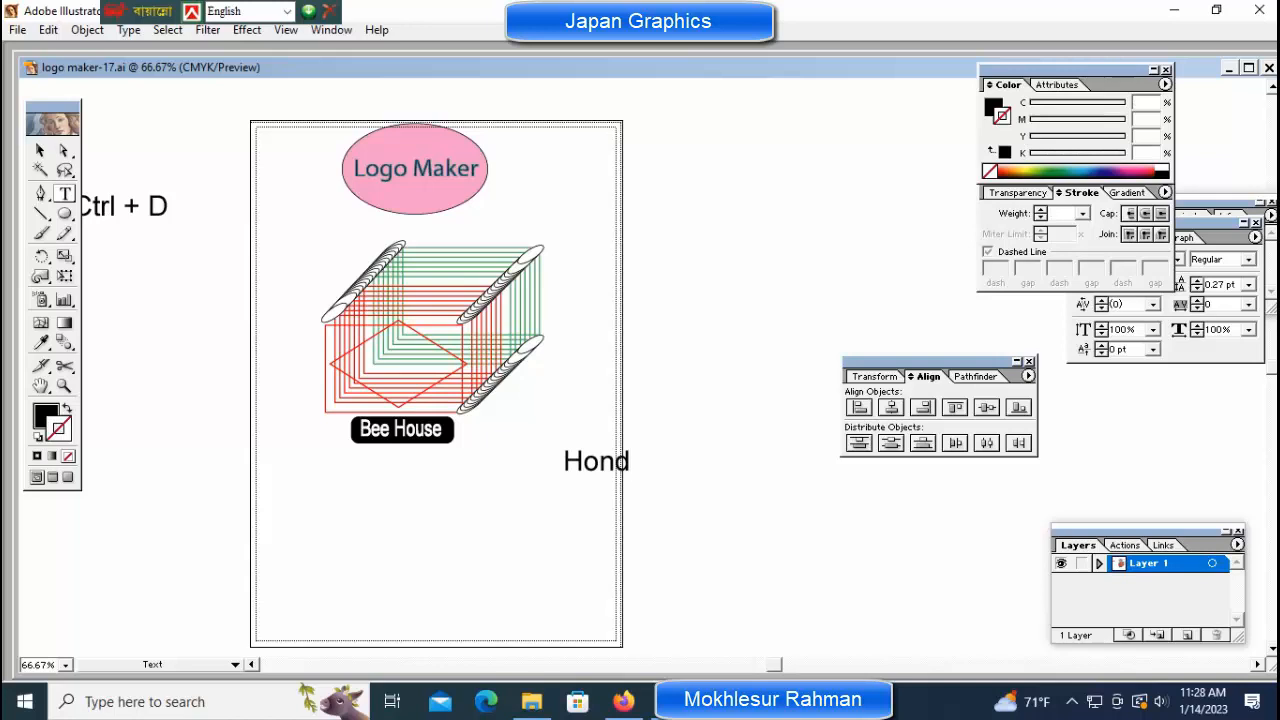
key("BackSpace")
type("ey Make")
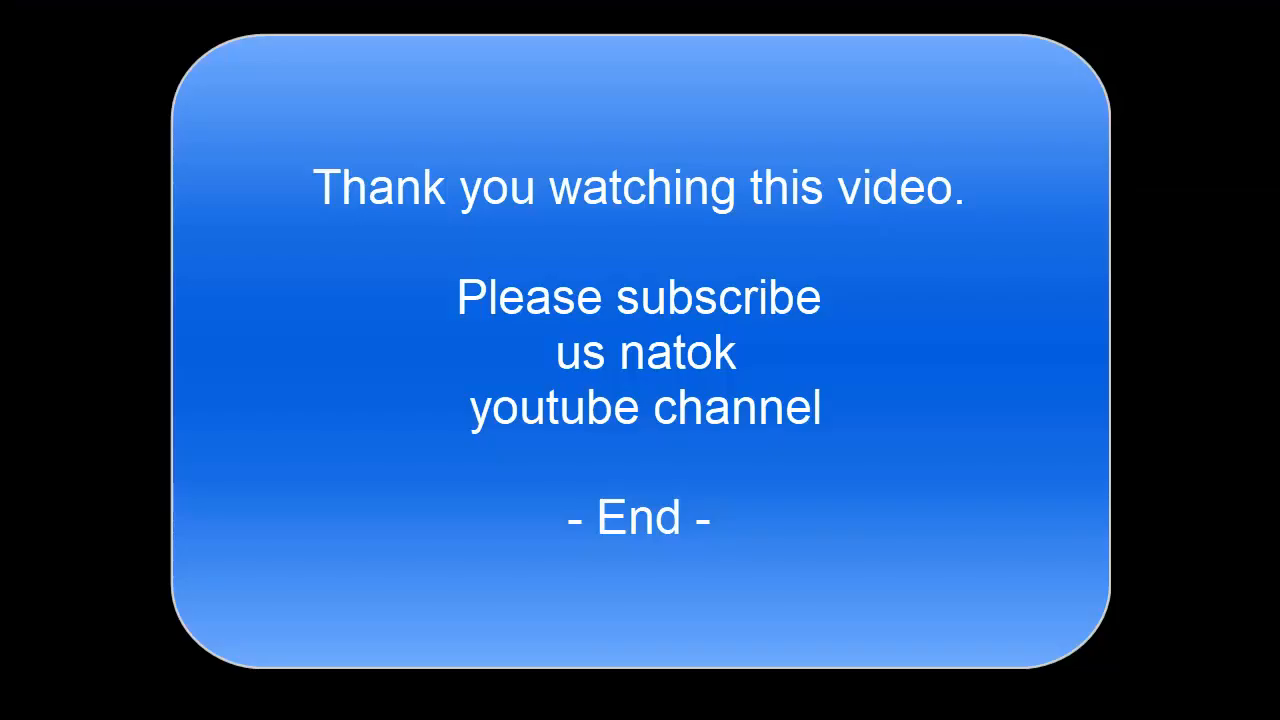